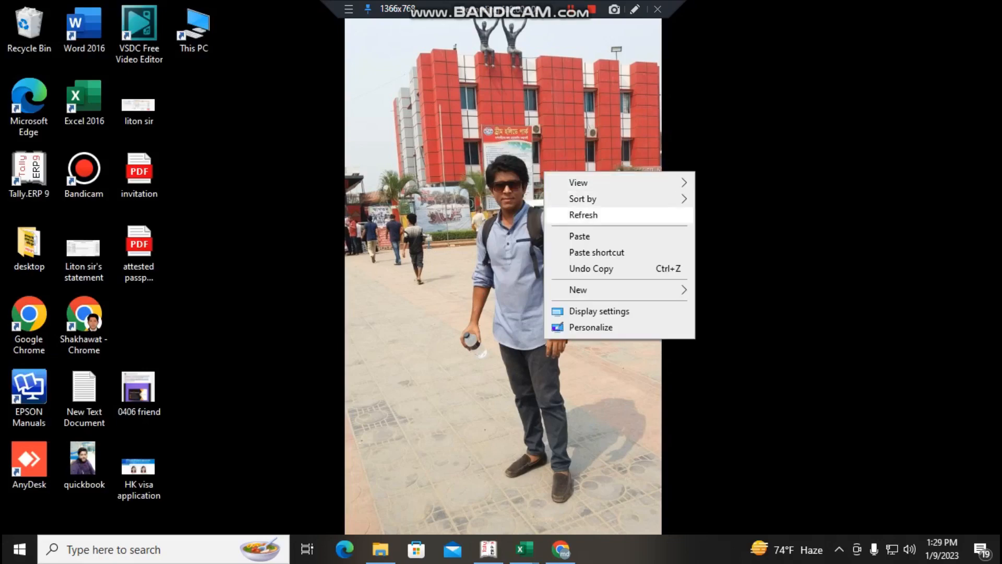
- Refresh the desktop and switch to Tally.ERP 9
left_click(564, 214)
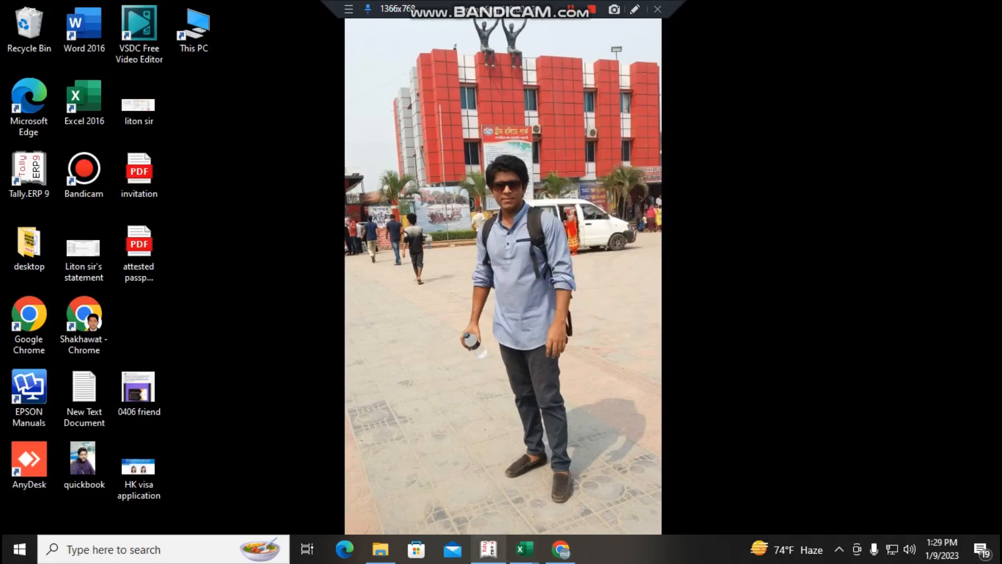
left_click(488, 549)
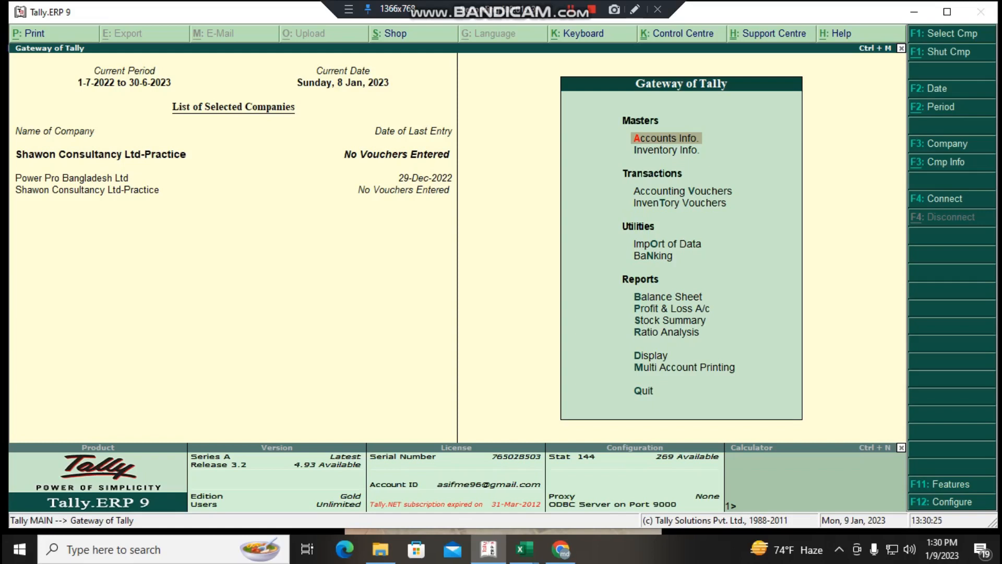
key("Return")
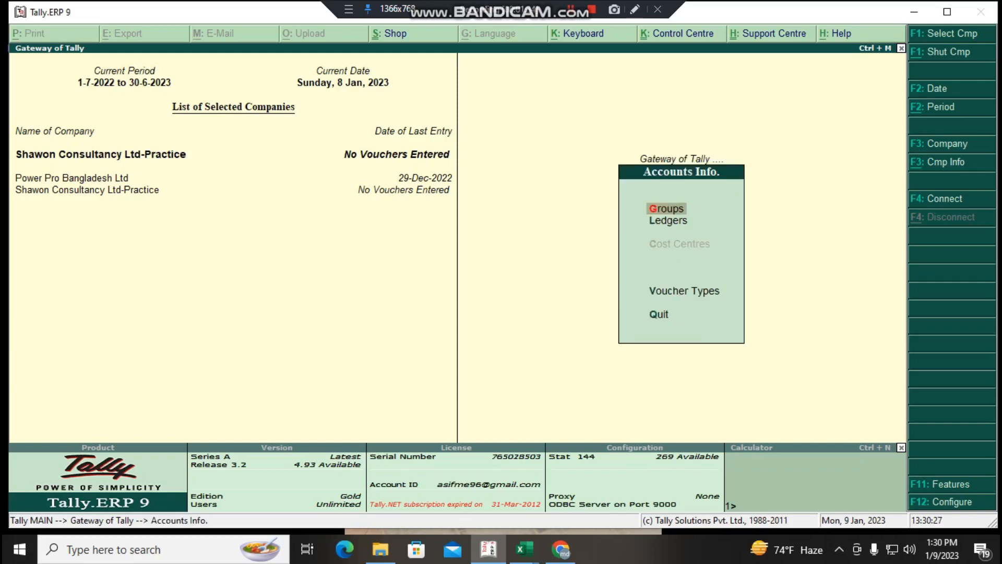
key("Return")
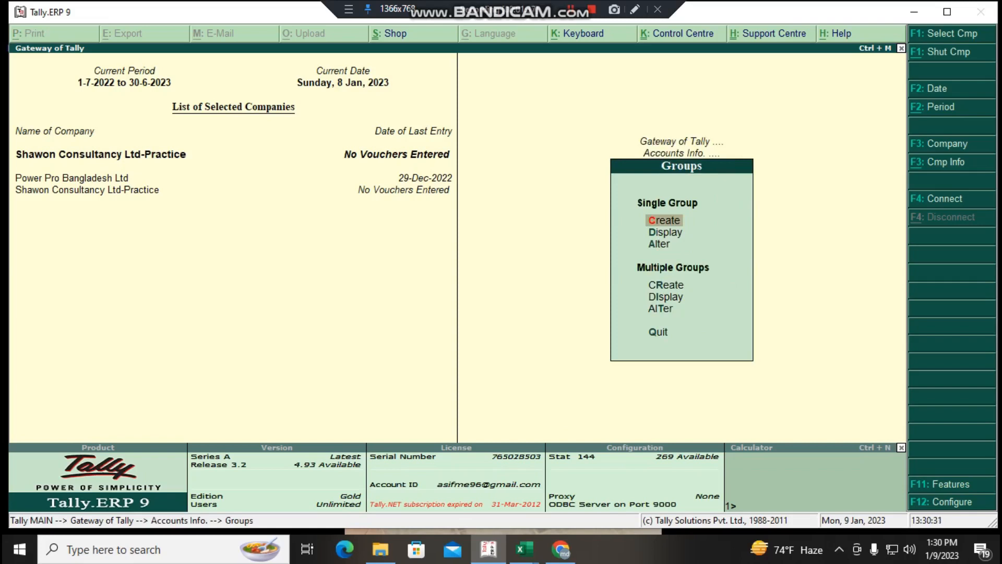
key("Escape")
key("Escape")
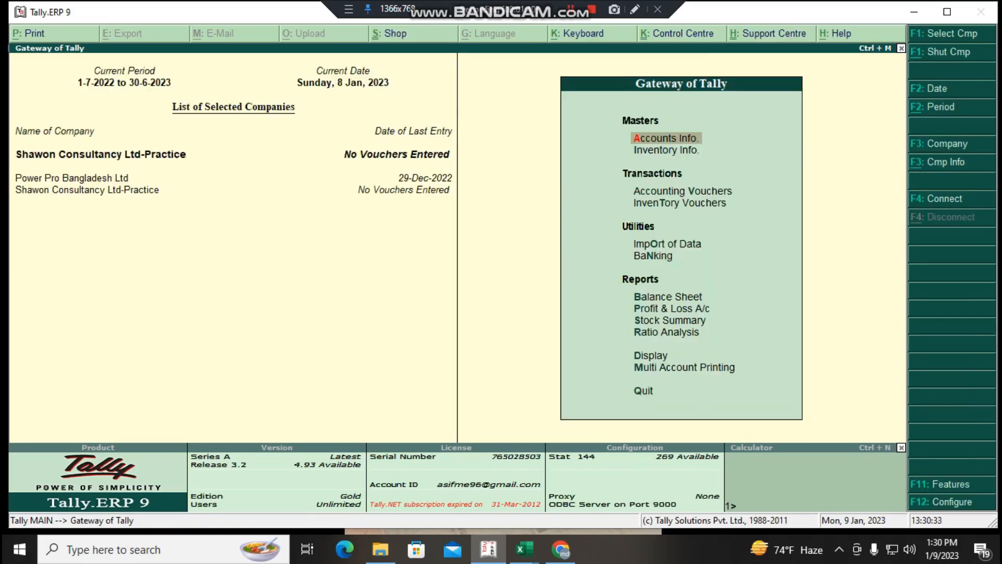
key("Escape")
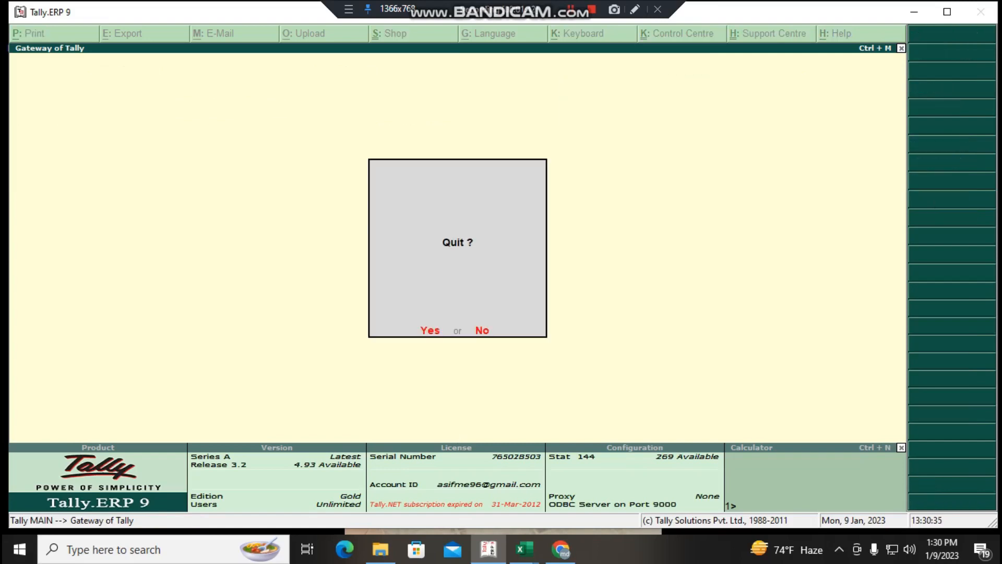
key("Escape")
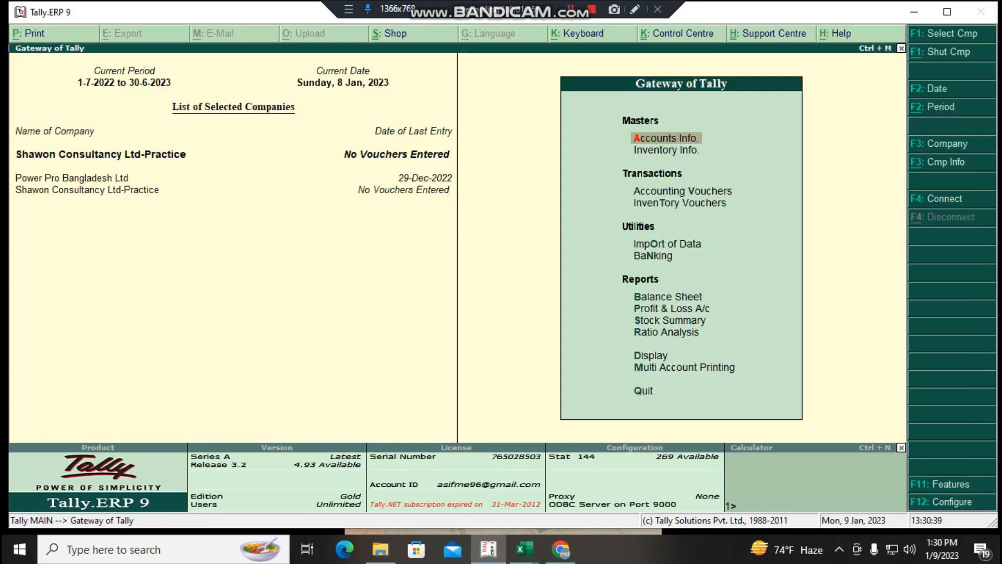
- Examine the complete list of existing account groups through the single-group display, and return to the Gateway of Tally
key("Return")
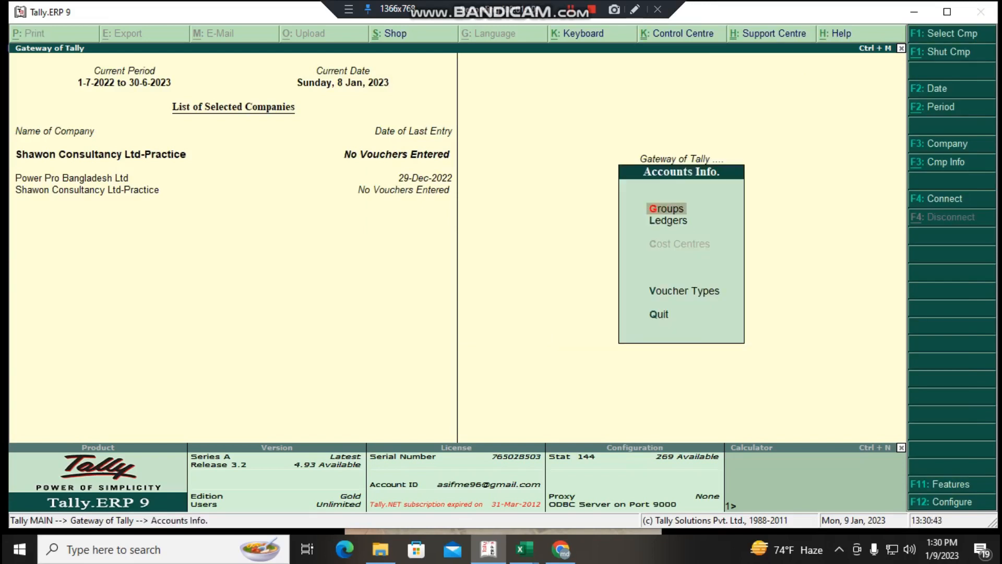
key("Return")
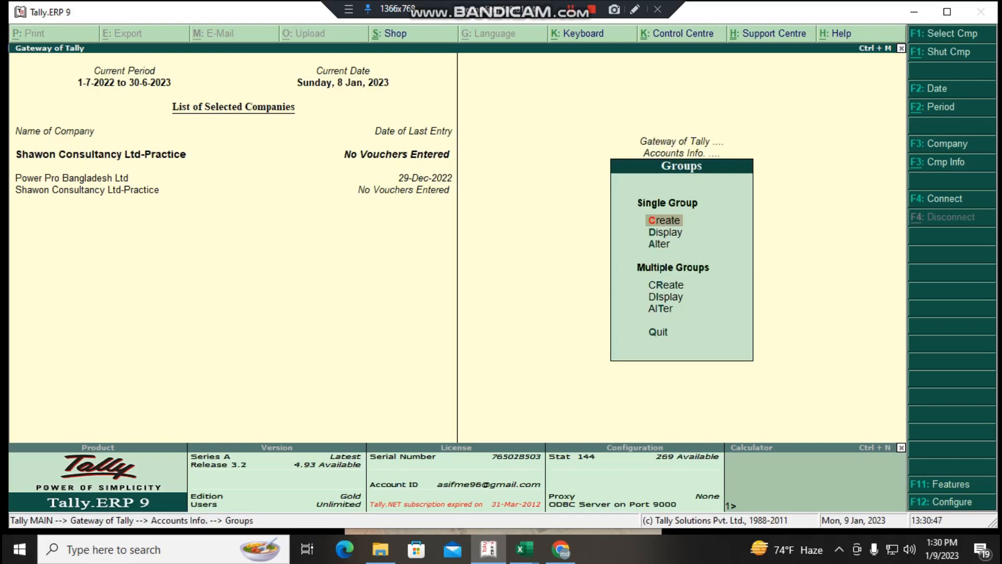
key("Down")
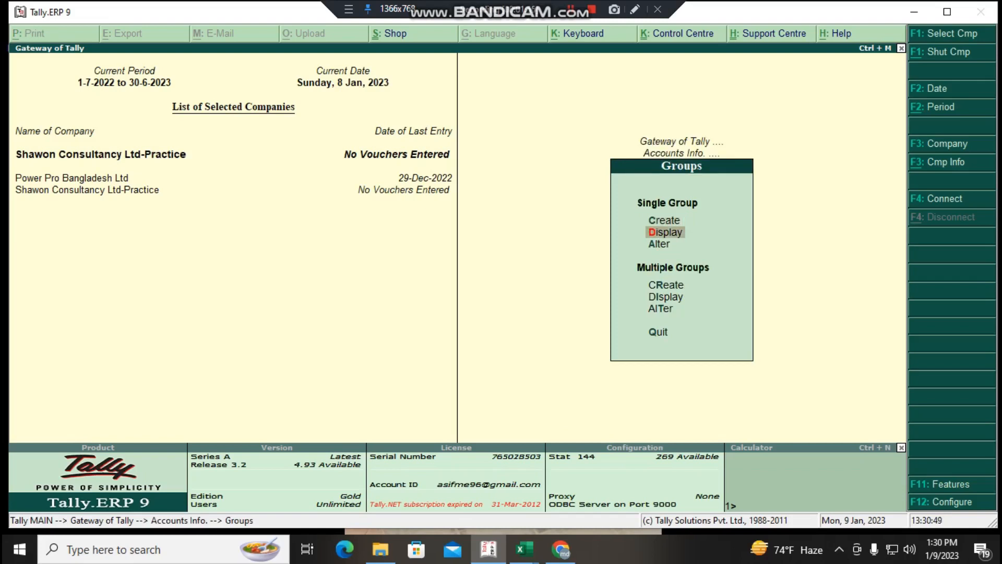
key("Return")
key("Down")
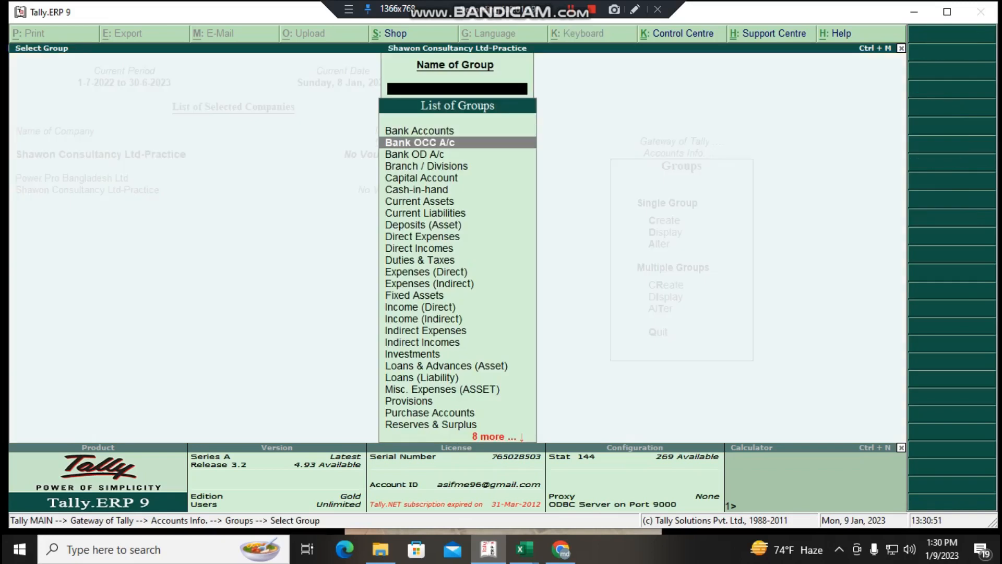
key("Down")
key("Down")
key("Down")
key("Down")
key("Down")
key("Down")
key("Down")
key("Down")
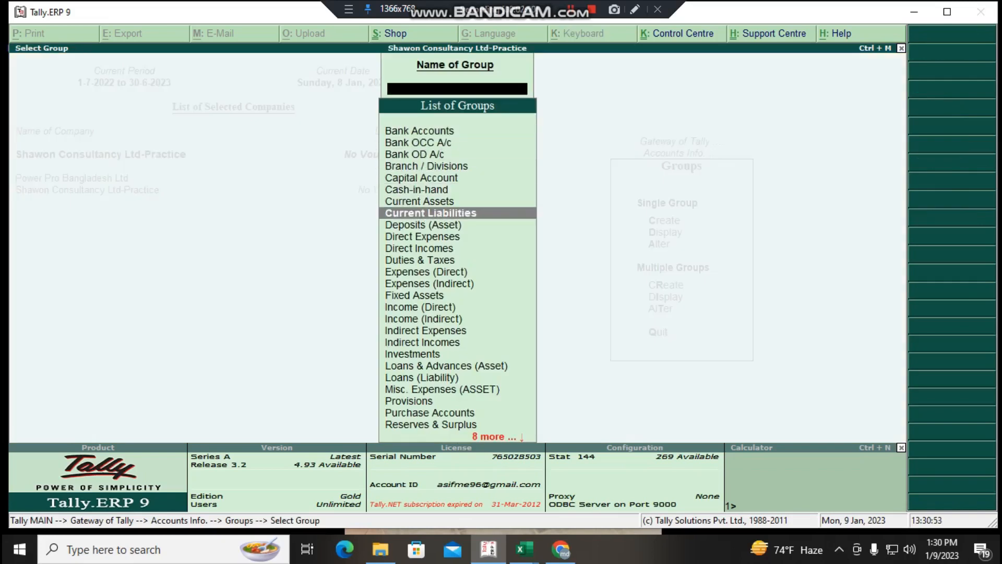
key("Down")
key("Down")
key("Down")
key("Down")
key("Down")
key("Down")
key("Down")
key("Down")
key("Down")
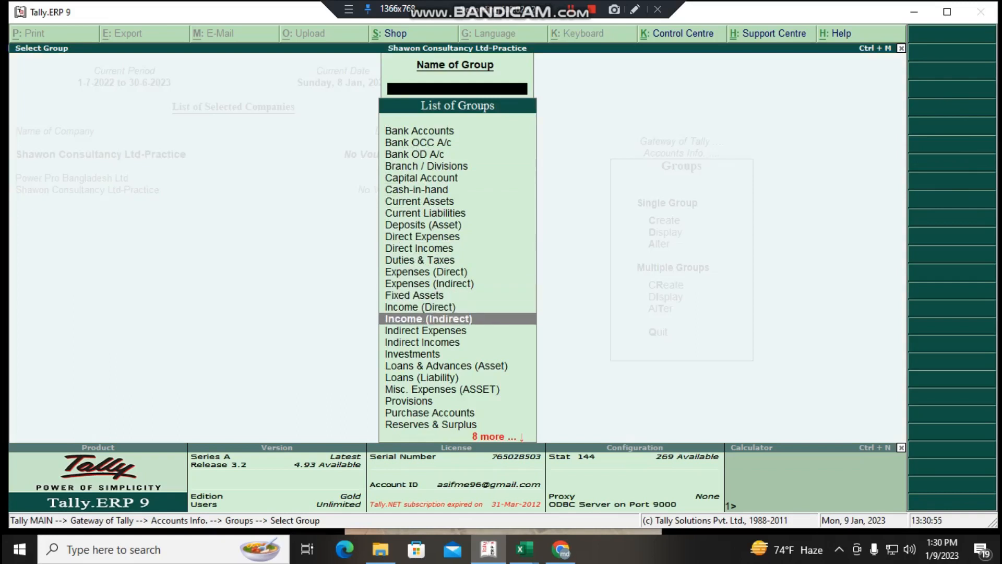
key("Down")
key("Down")
key("Down")
key("Down")
key("Down")
key("Down")
key("Down")
key("Down")
key("Down")
key("Down")
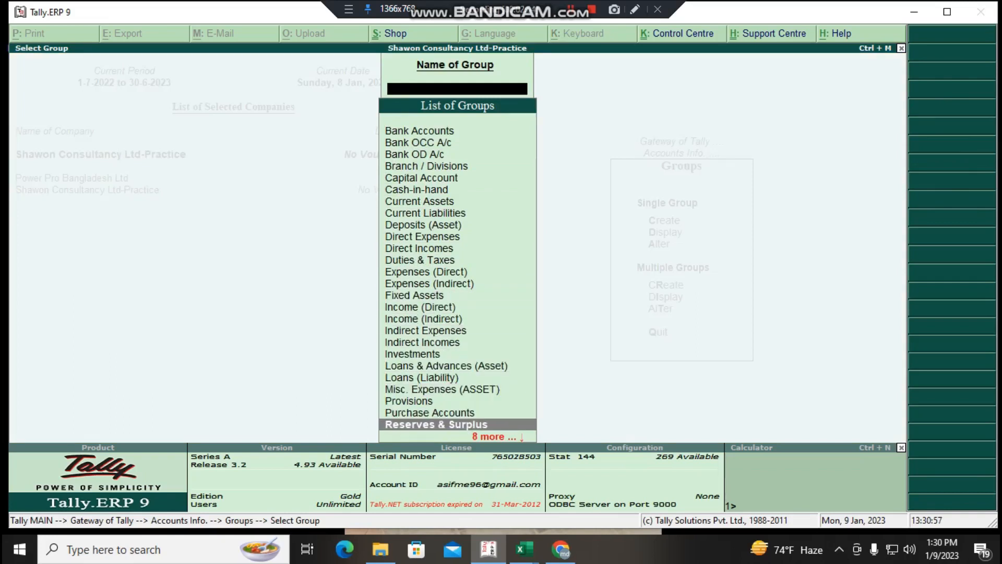
key("Down")
key("Down")
key("Down")
key("Down")
key("Down")
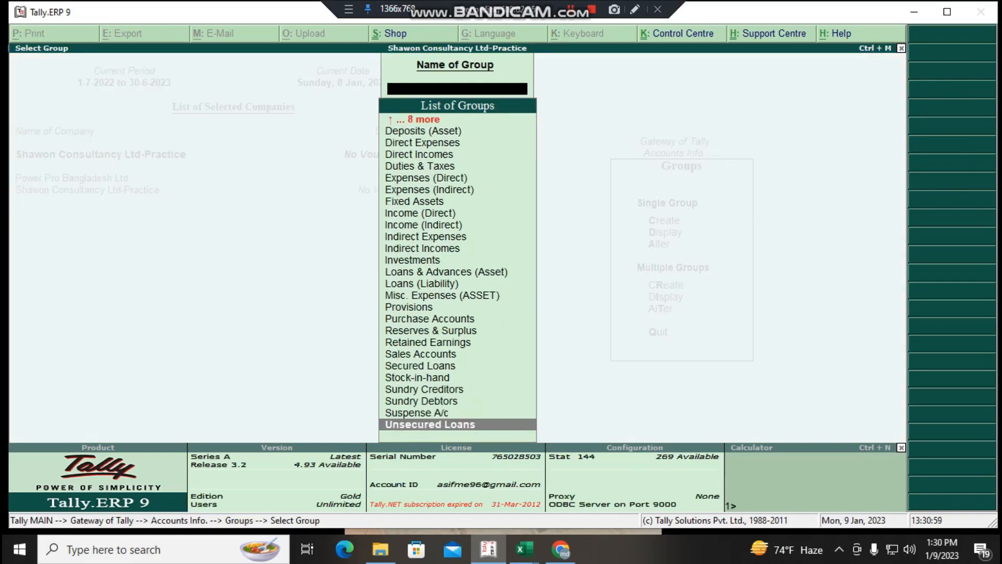
key("Up")
key("Up")
key("Up")
key("Up")
key("Up")
key("Up")
key("Up")
key("Up")
key("Up")
key("Up")
key("Up")
key("Up")
key("Up")
key("Up")
key("Up")
key("Up")
key("Up")
key("Up")
key("Up")
key("Up")
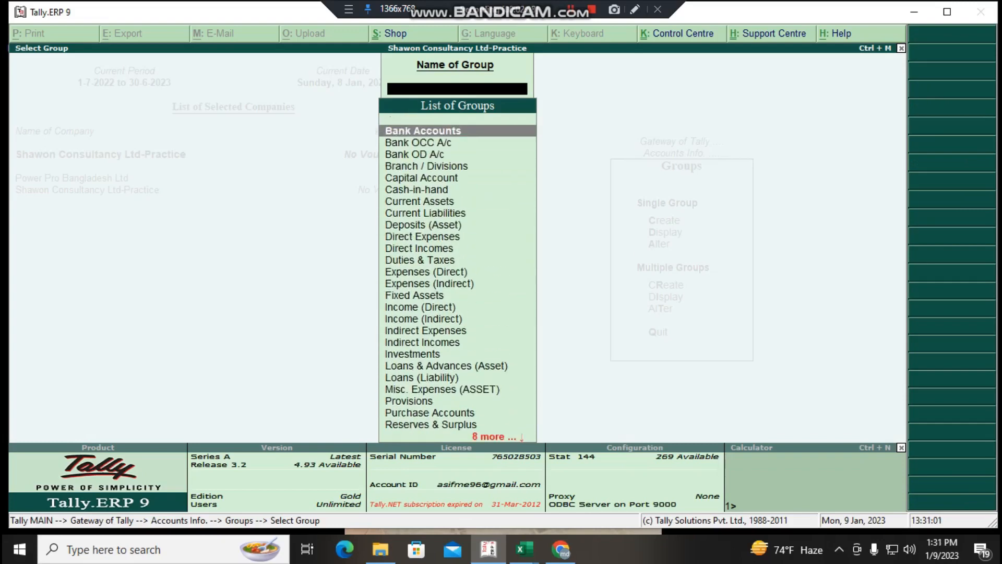
key("Down")
key("Down")
key("Down")
key("Down")
key("Down")
key("Down")
key("Down")
key("Down")
key("Down")
key("Down")
key("Down")
key("Down")
key("Down")
key("Down")
key("Down")
key("Down")
key("Down")
key("Down")
key("Down")
key("Down")
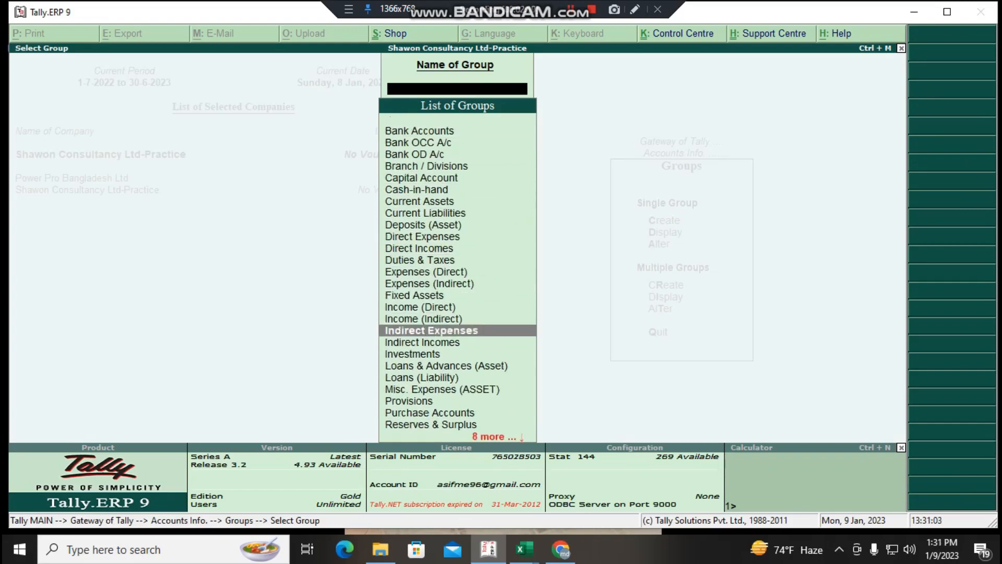
key("Down")
key("Up")
key("Up")
key("Up")
key("Up")
key("Up")
key("Up")
key("Up")
key("Up")
key("Up")
key("Up")
key("Up")
key("Up")
key("Up")
key("Up")
key("Up")
key("Up")
key("Up")
key("Up")
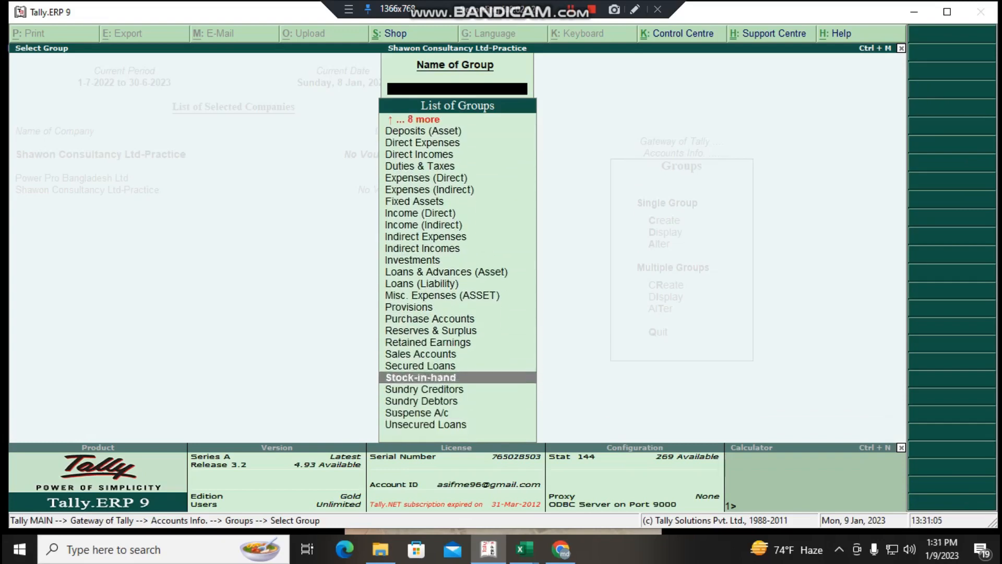
key("Up")
key("Up")
key("Up")
key("Up")
key("Up")
key("Up")
key("Up")
key("Up")
key("Up")
key("Up")
key("Up")
key("Up")
key("Up")
key("Up")
key("Up")
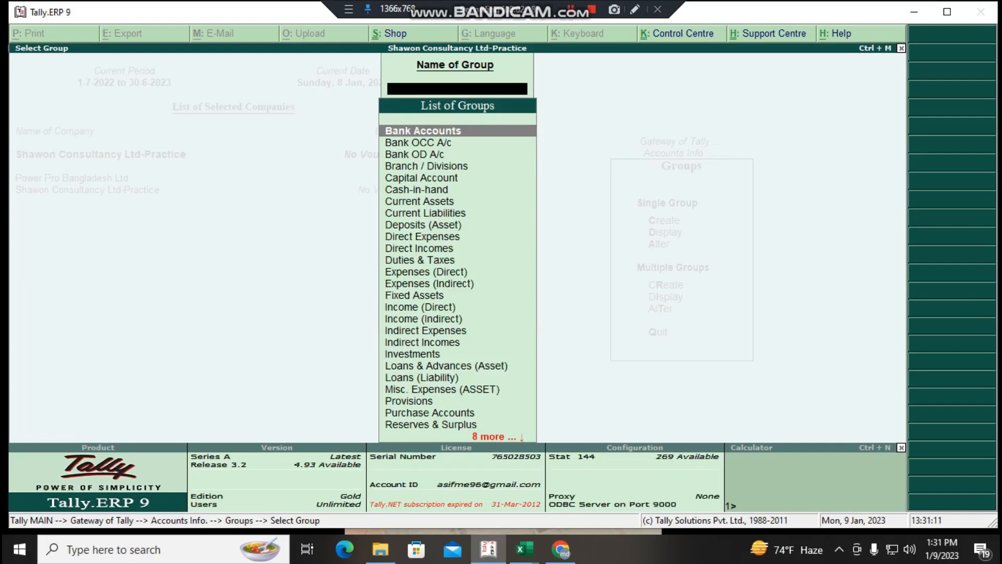
key("Escape")
key("Escape")
key("Escape")
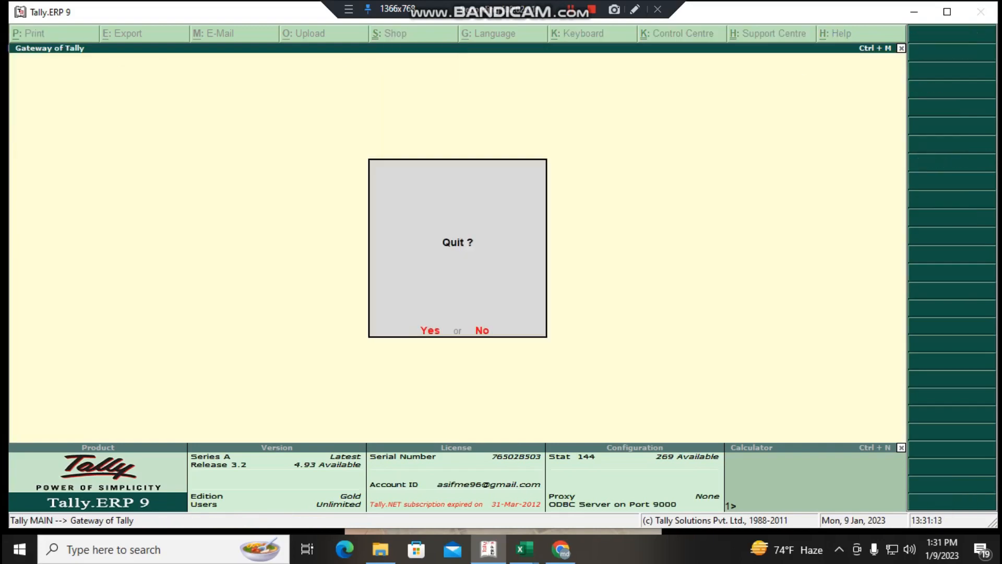
key("Escape")
key("Escape")
key("Escape")
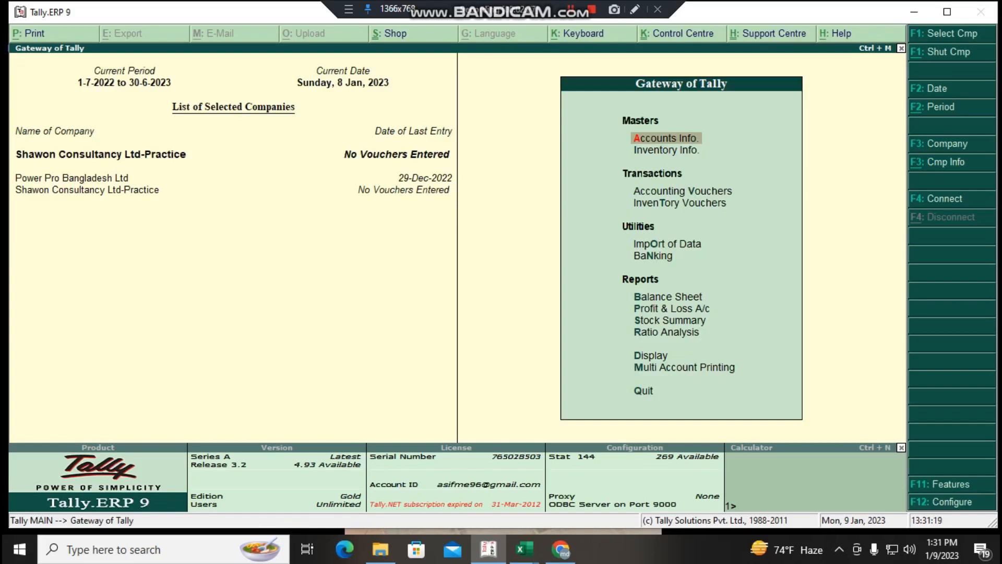
- Start creating a single account group named Selling Exp, leaving the alias blank
key("Return")
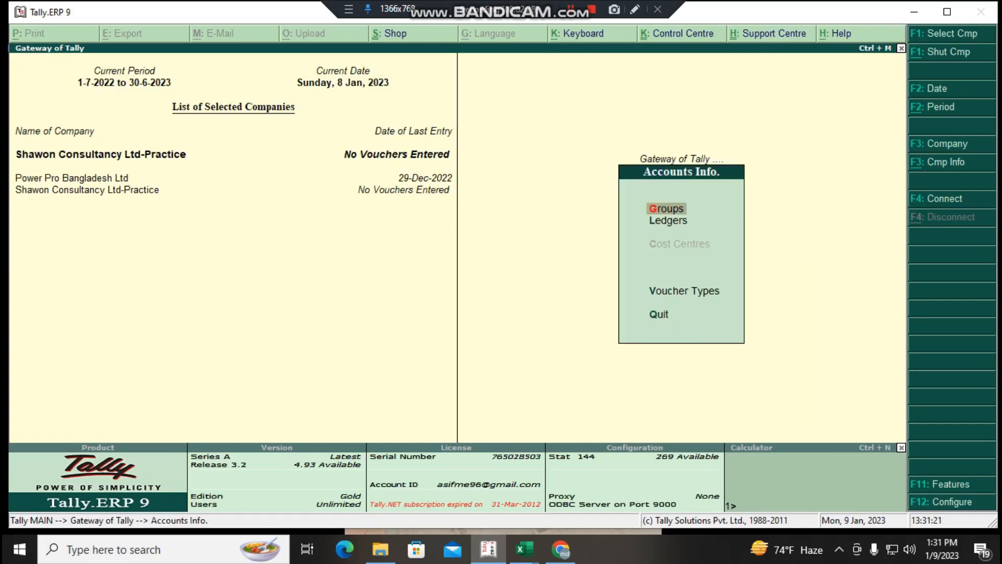
key("Return")
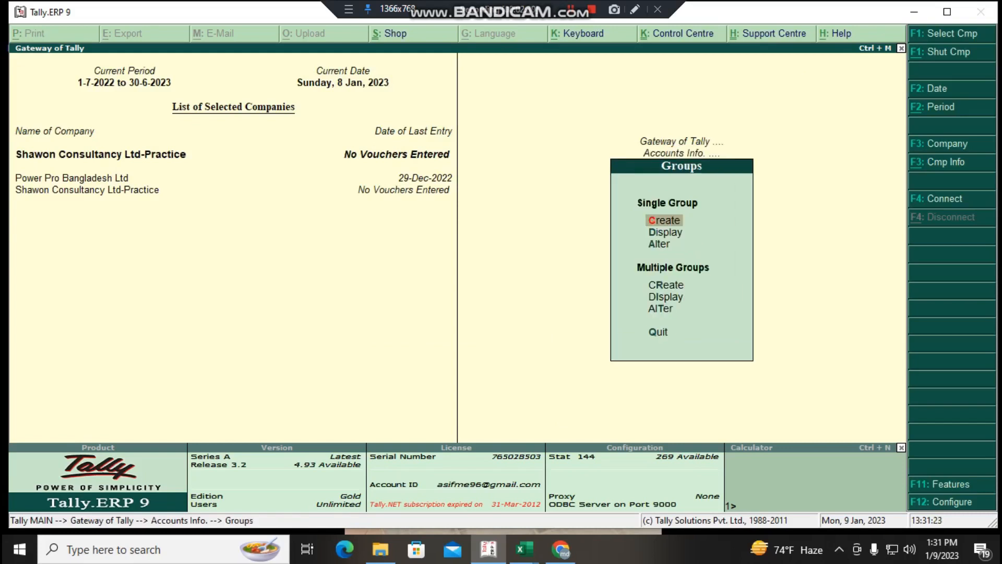
key("Return")
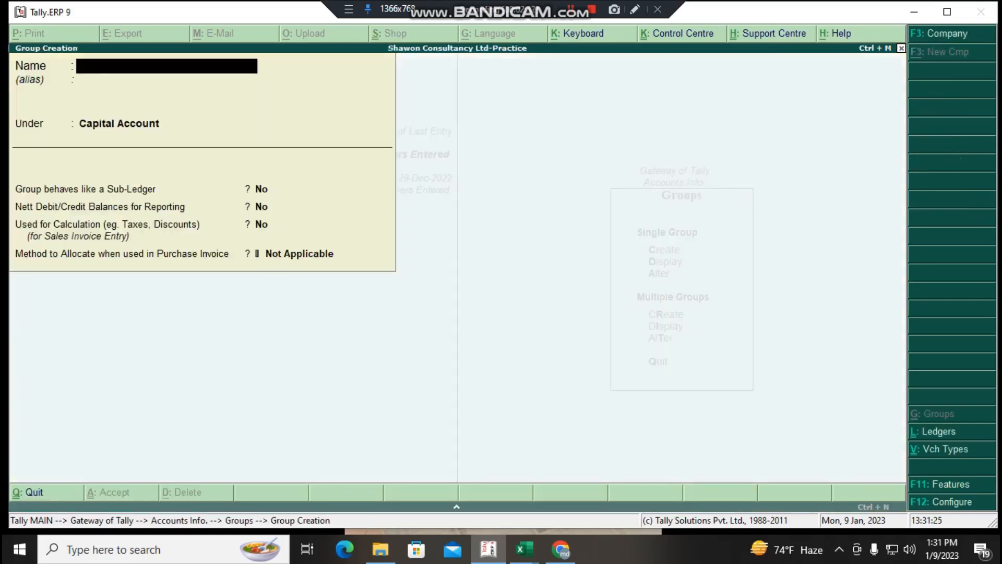
type("Selling exp")
key("Return")
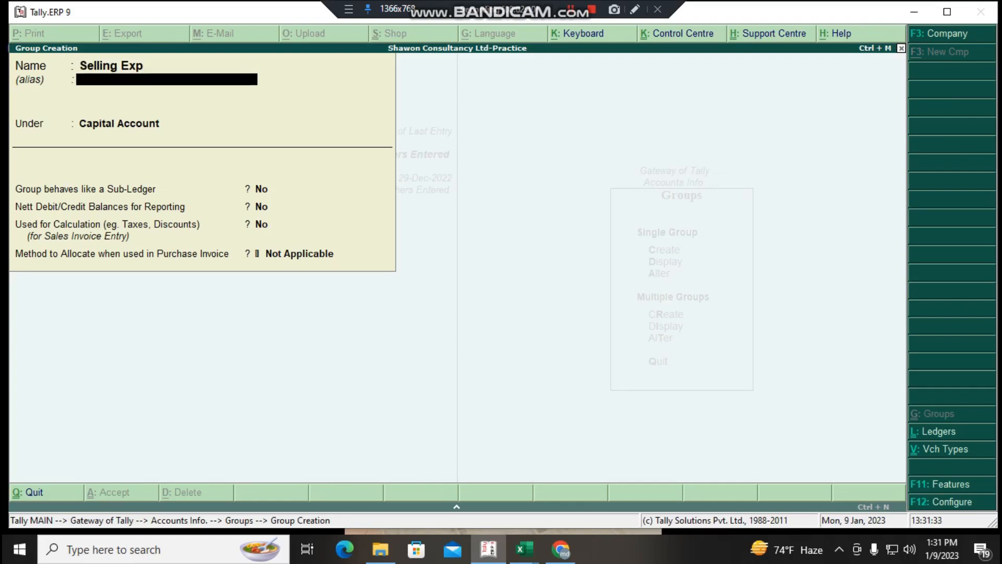
key("Return")
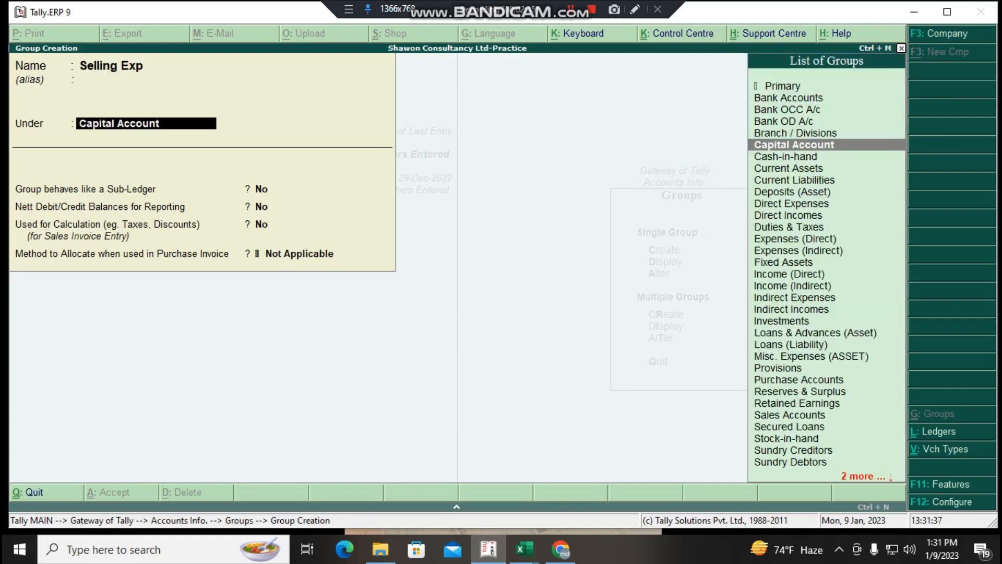
key("Print")
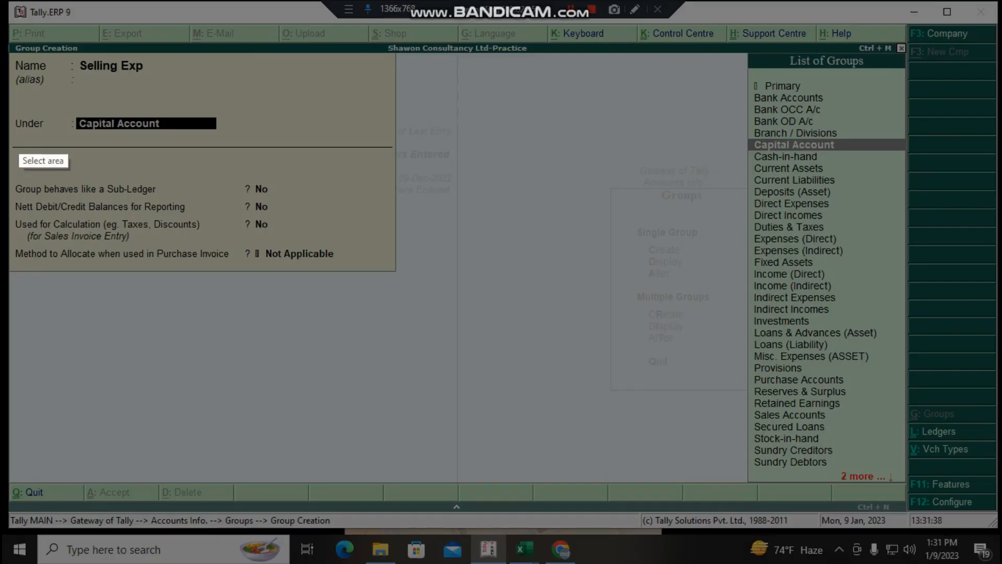
left_click_drag(15, 105, 256, 150)
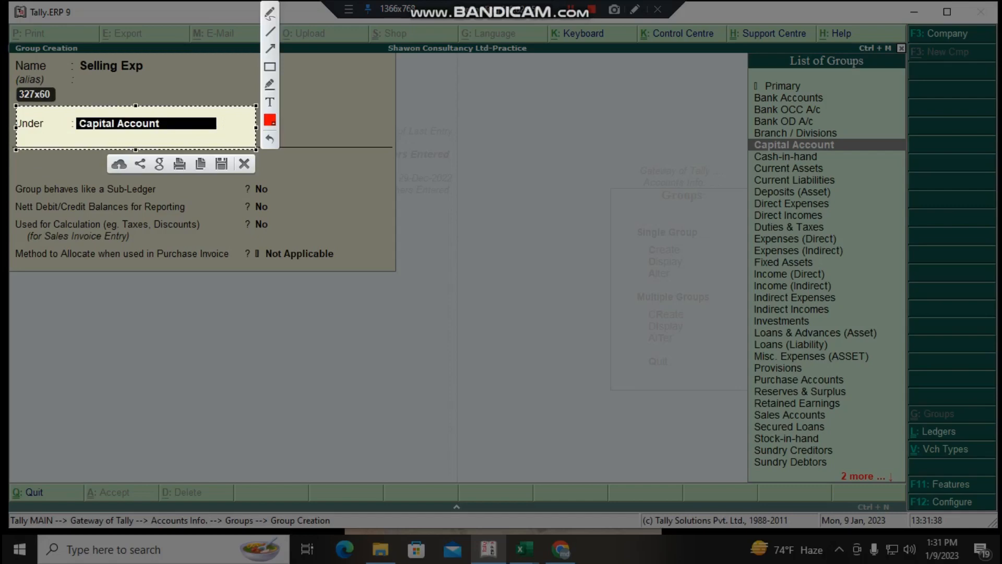
left_click(243, 164)
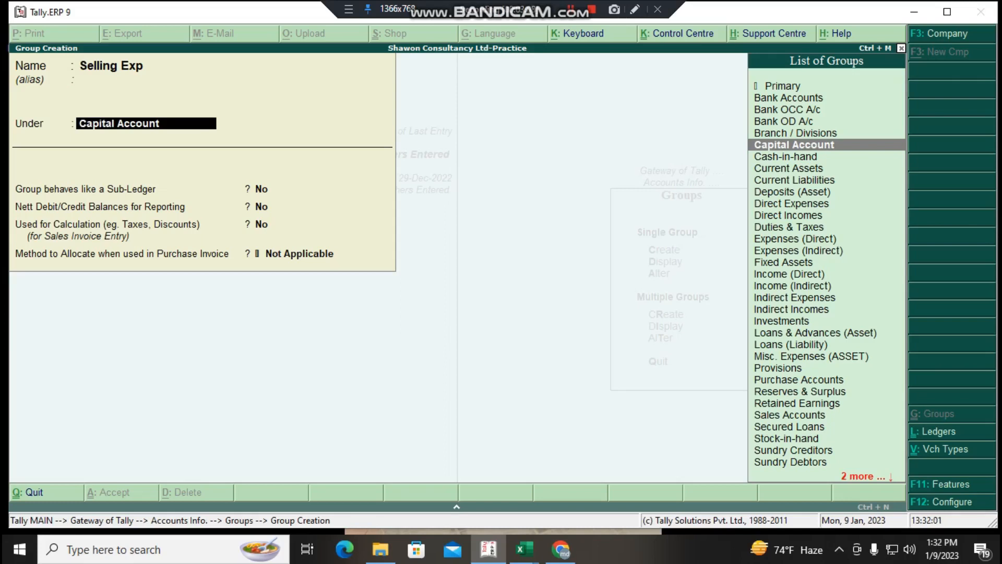
- Place the new Selling Exp group under Expenses (Indirect)
key("Down")
key("Down")
key("Down")
key("Down")
key("Down")
key("Down")
key("Down")
key("Down")
key("Down")
key("Down")
key("Down")
key("Down")
key("Down")
key("Down")
key("Down")
key("Down")
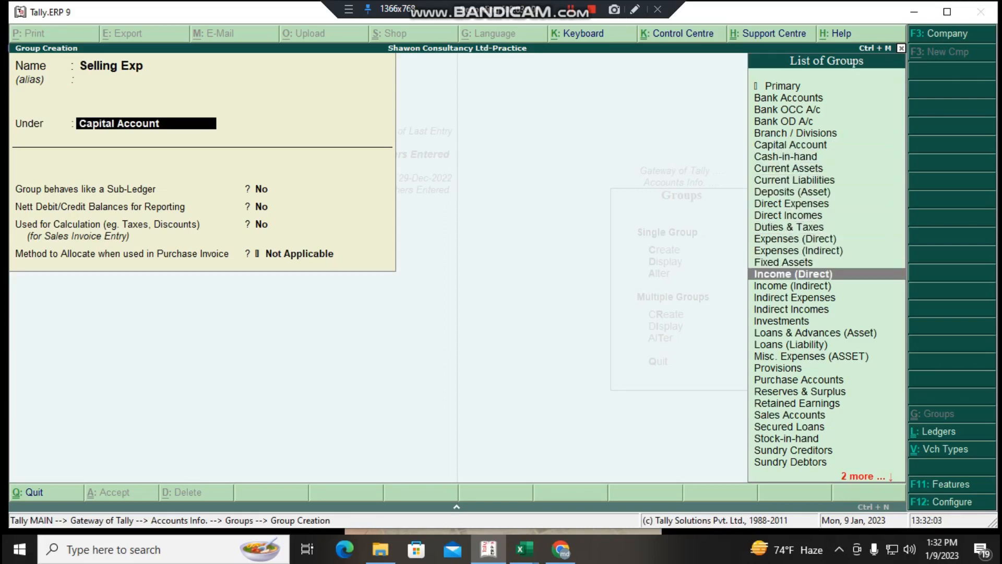
key("Up")
key("Up")
key("Up")
key("Up")
key("Up")
key("Up")
key("Up")
key("Up")
key("Up")
key("Up")
key("Up")
key("Up")
key("Up")
key("Up")
key("Up")
key("Up")
key("Up")
key("Up")
key("Up")
key("Up")
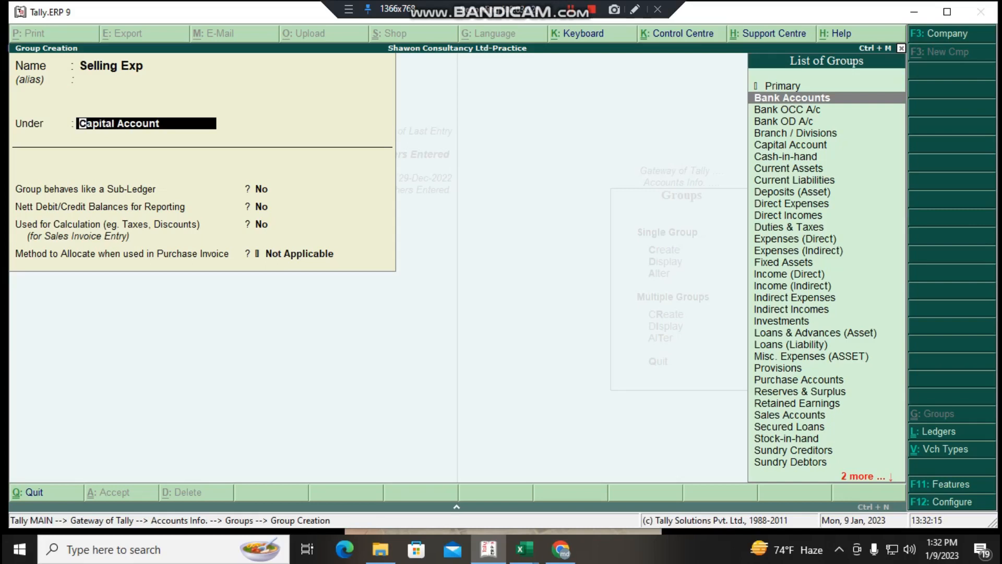
left_click(804, 251)
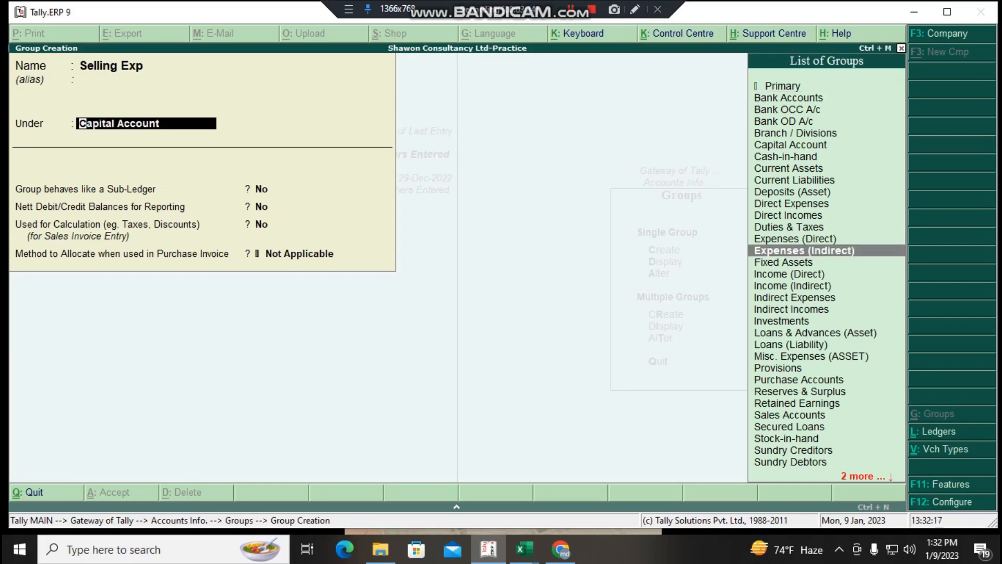
key("Return")
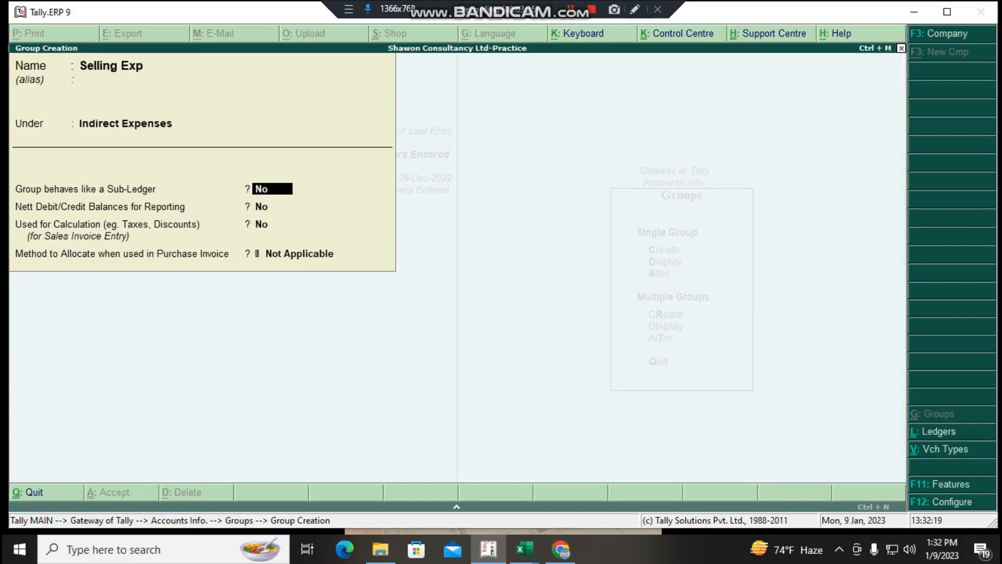
key("Print")
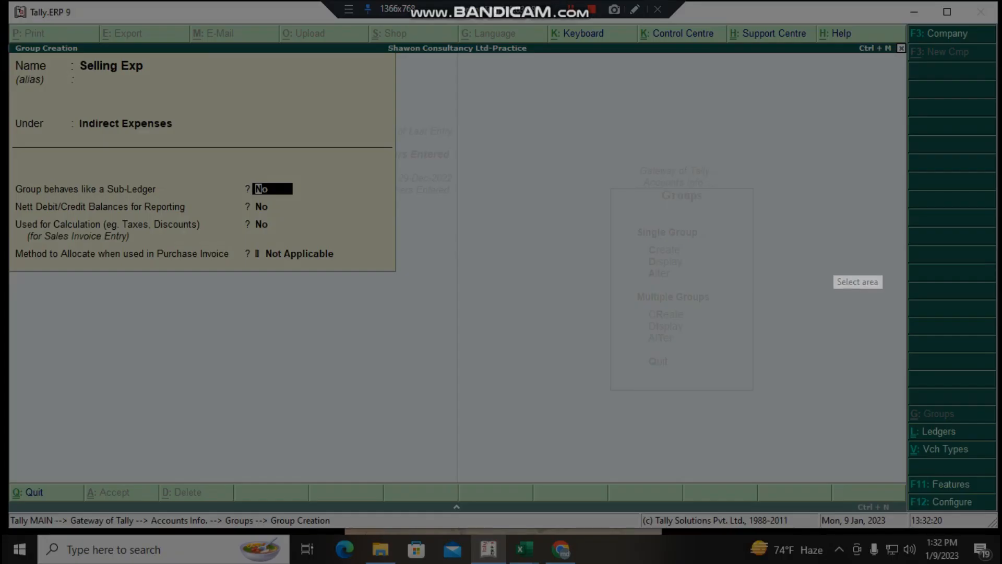
left_click_drag(6, 110, 208, 144)
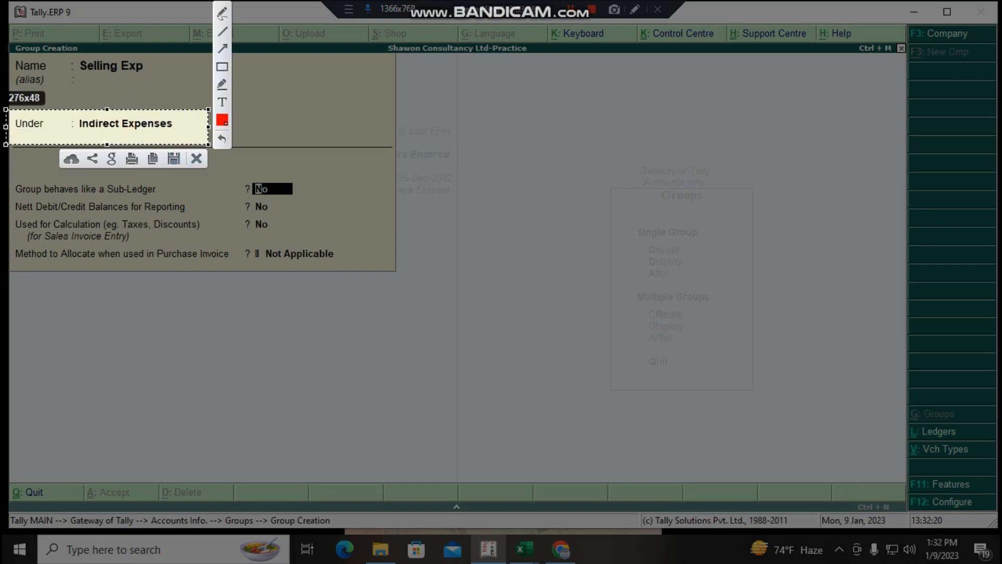
key("Escape")
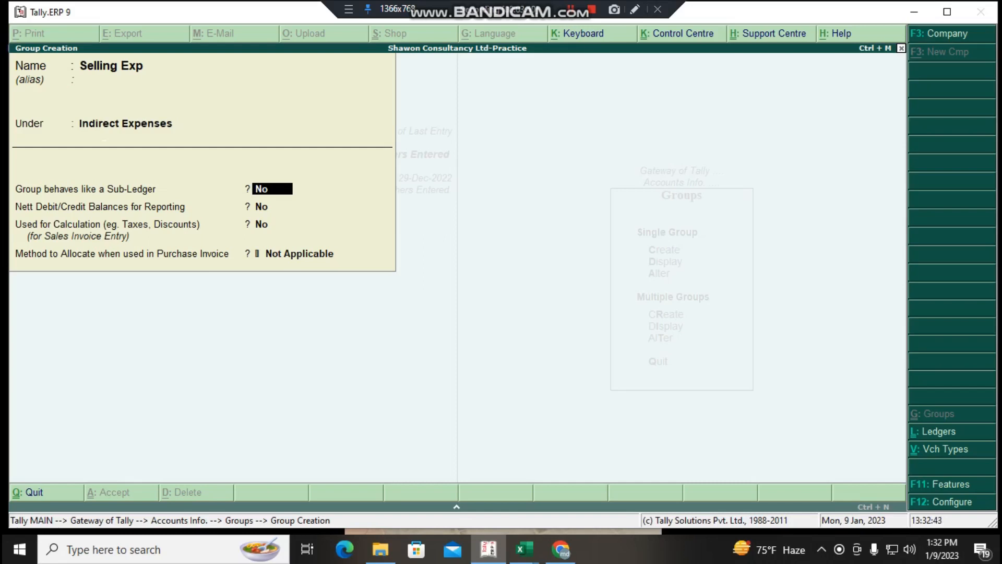
- Save the Selling Exp group with its remaining options at No and Not Applicable, and return to the Gateway of Tally
key("Return")
key("Return")
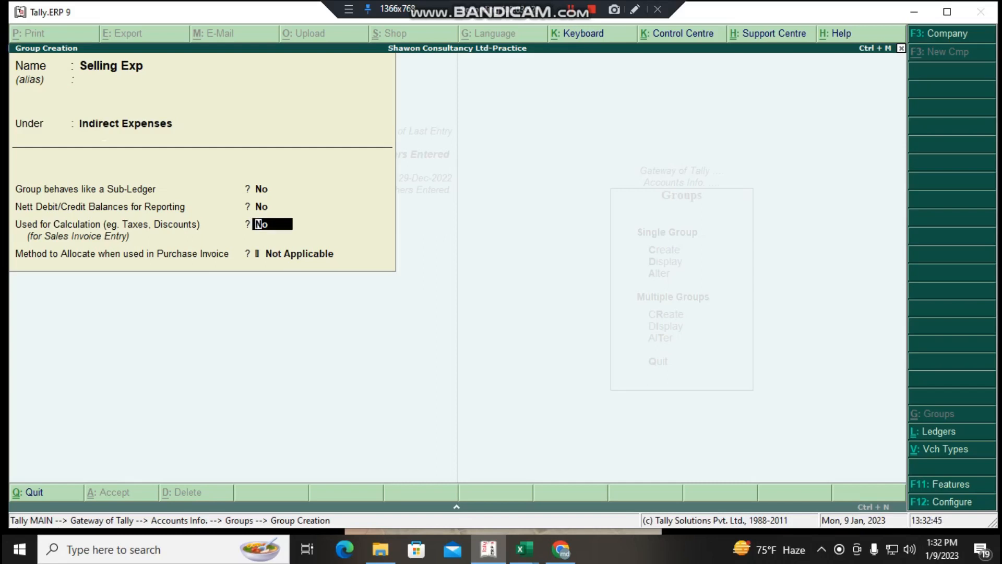
key("Return")
key("Return")
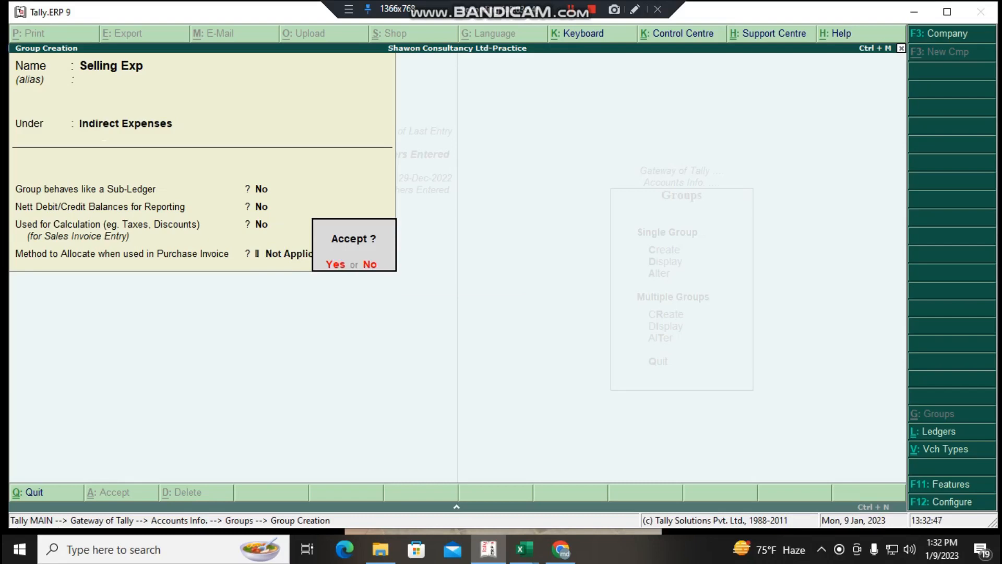
key("Return")
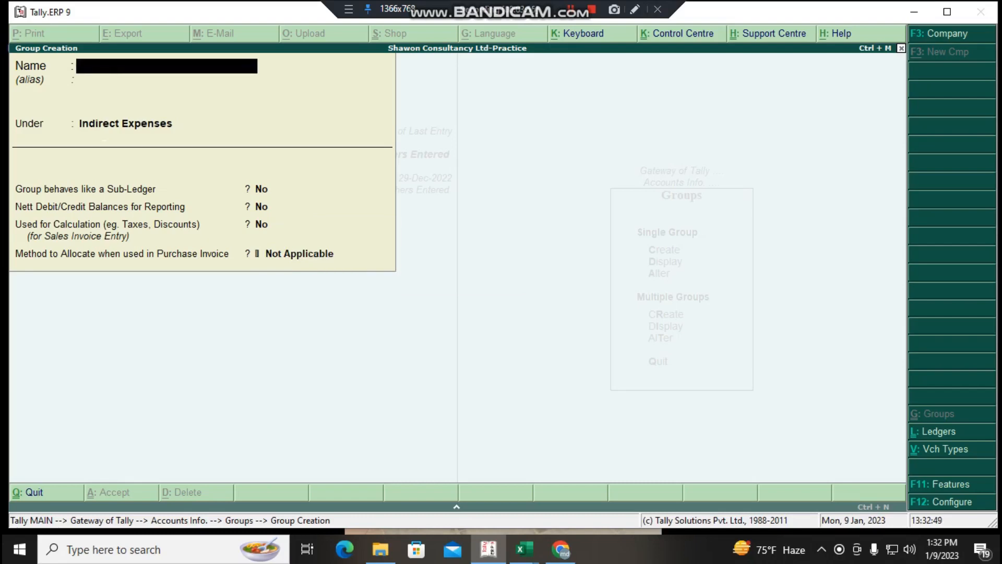
key("Escape")
key("Escape")
key("Escape")
key("Escape")
key("Escape")
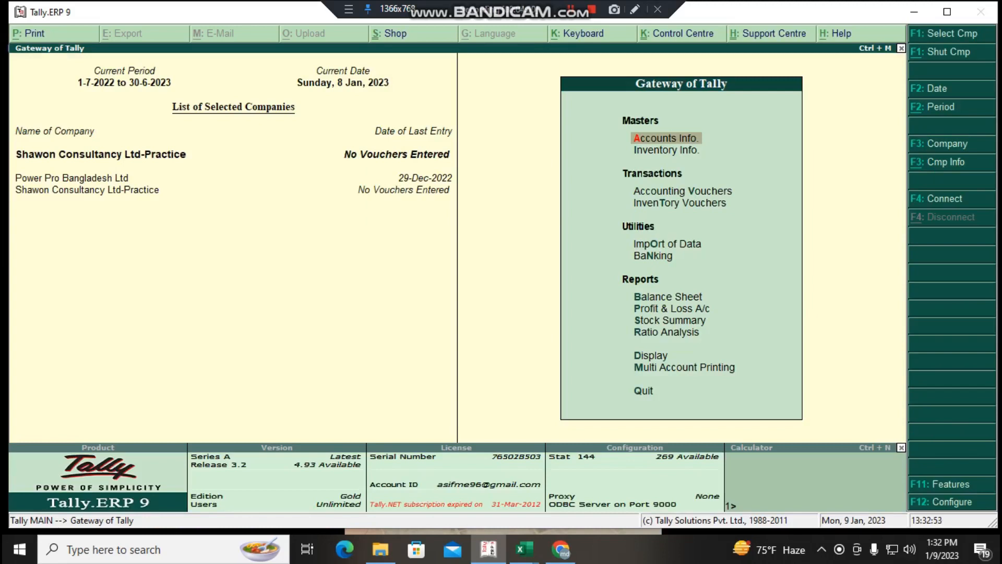
- Display the Selling Exp group's details through the single-group display, and return to the Gateway of Tally
key("Return")
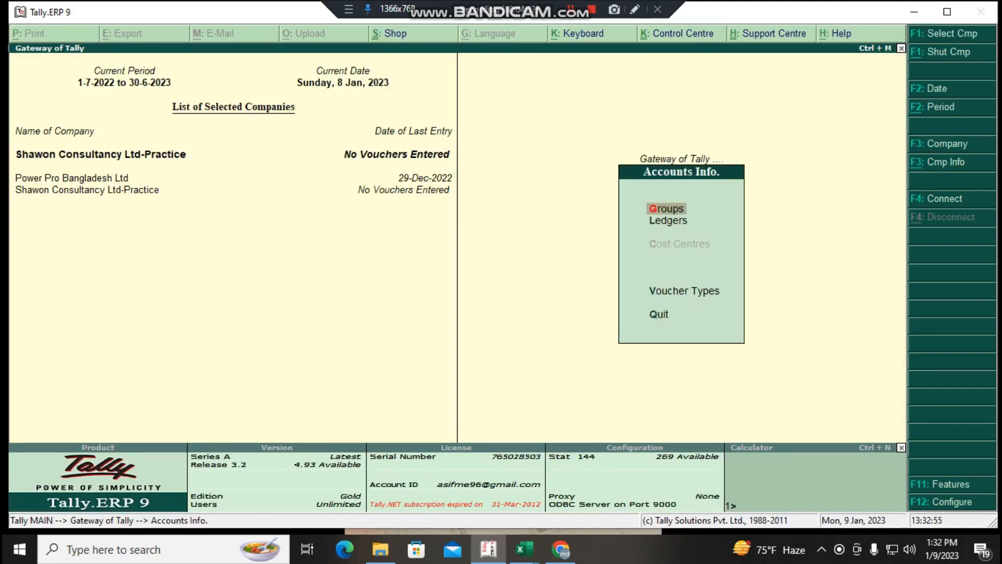
key("Return")
key("Down")
key("Return")
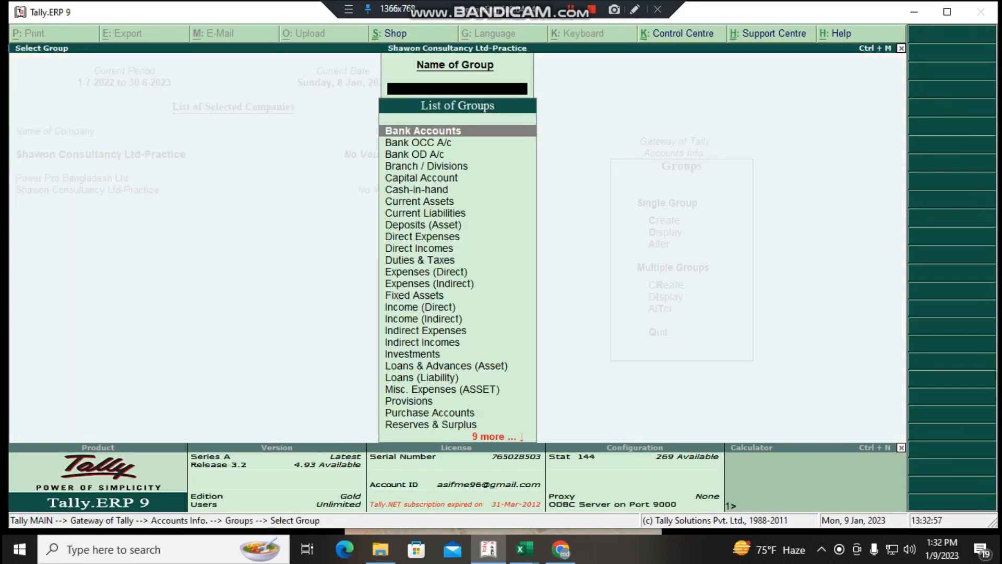
type("Se")
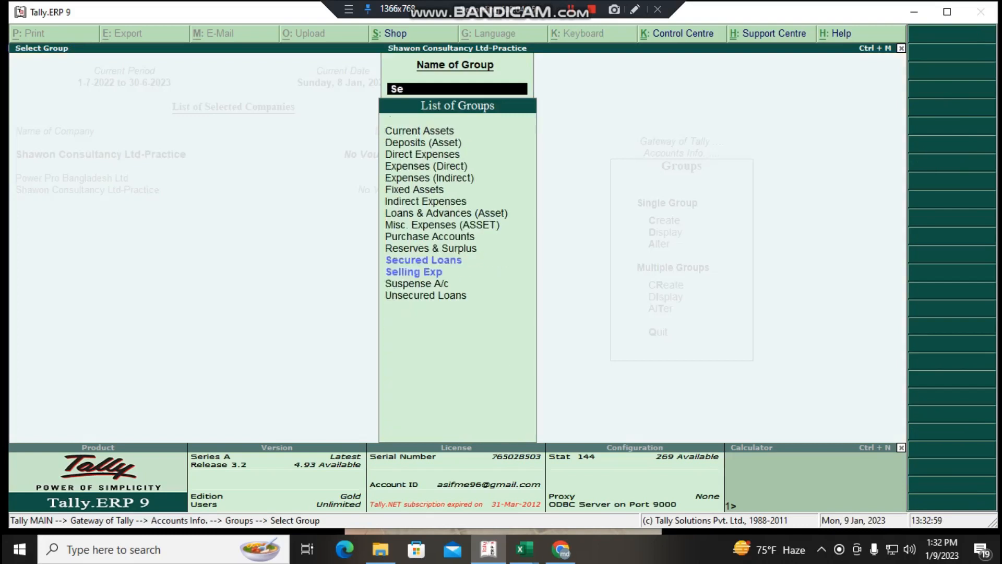
key("Down")
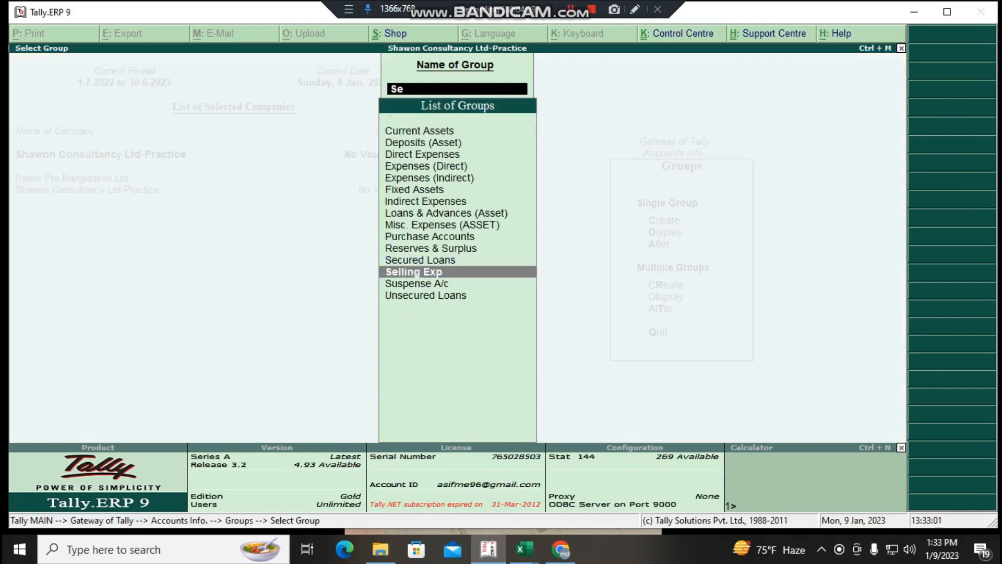
key("Return")
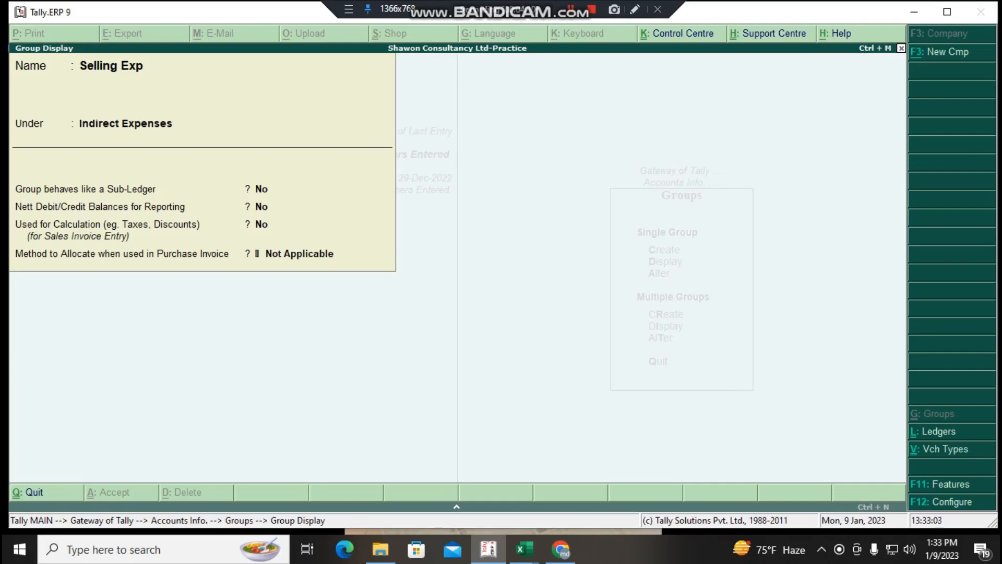
key("Escape")
key("Escape")
key("Escape")
key("Escape")
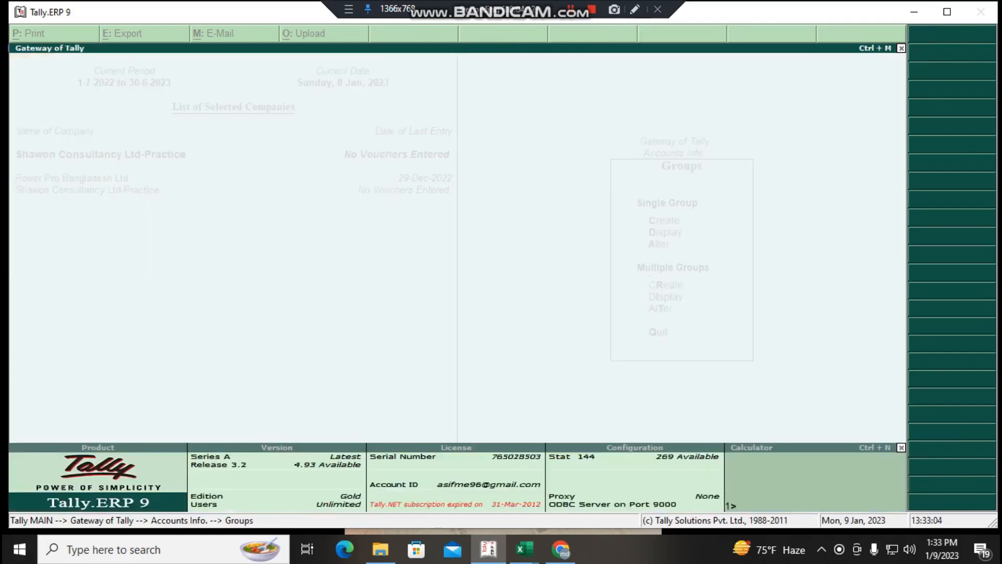
key("n")
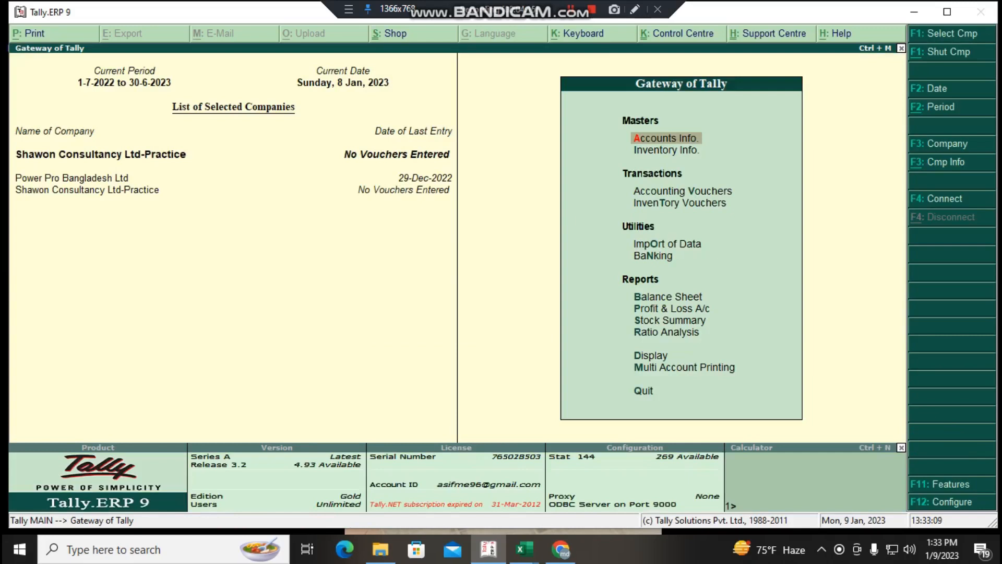
- Examine the list of existing ledgers through the single-ledger display, and return to the Ledgers options
key("Return")
key("Down")
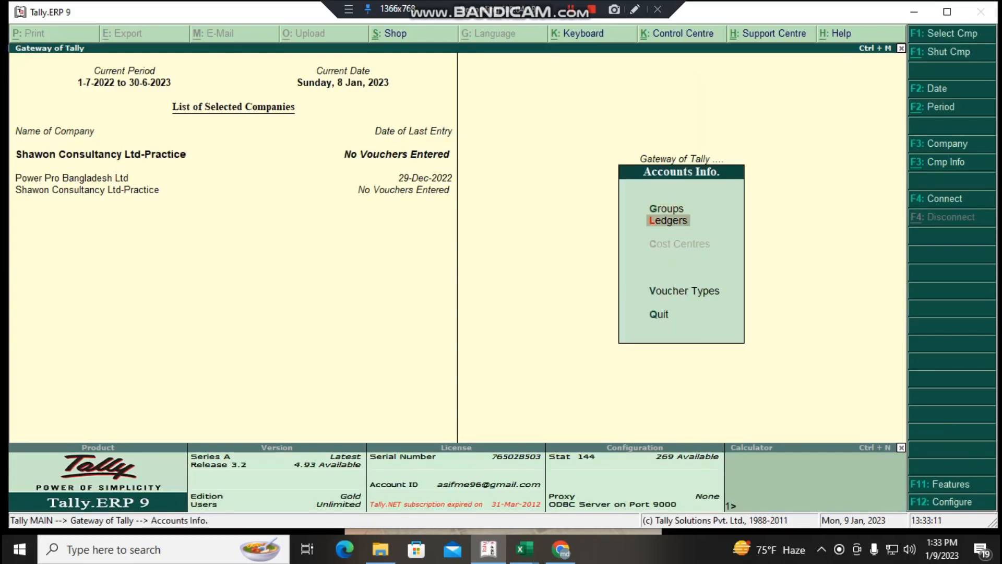
key("Return")
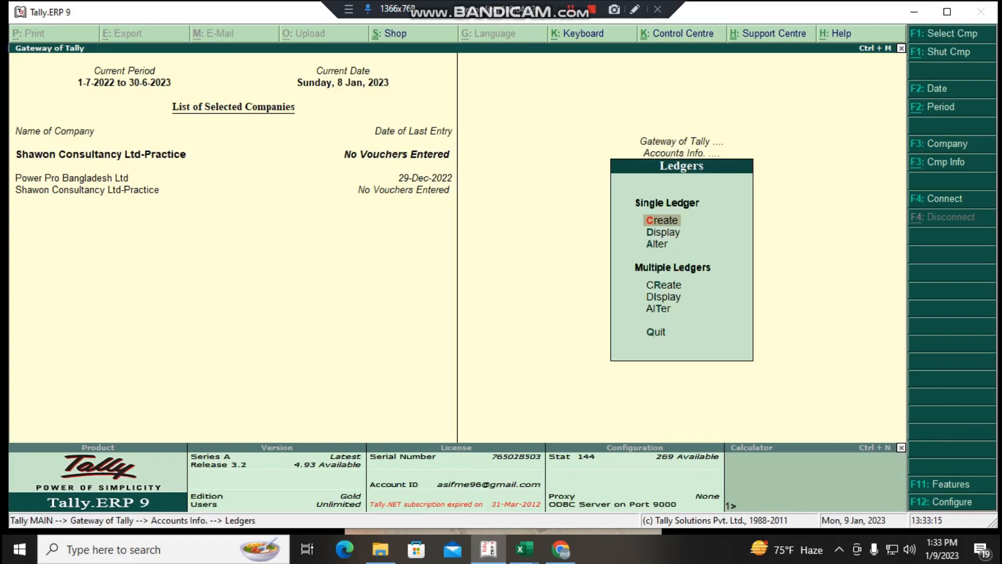
key("Down")
key("Return")
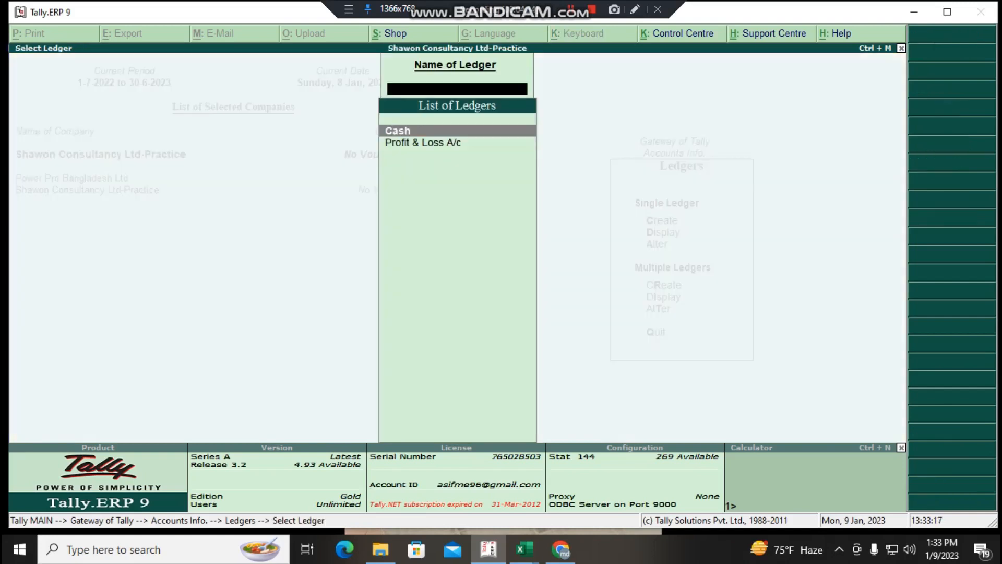
key("Down")
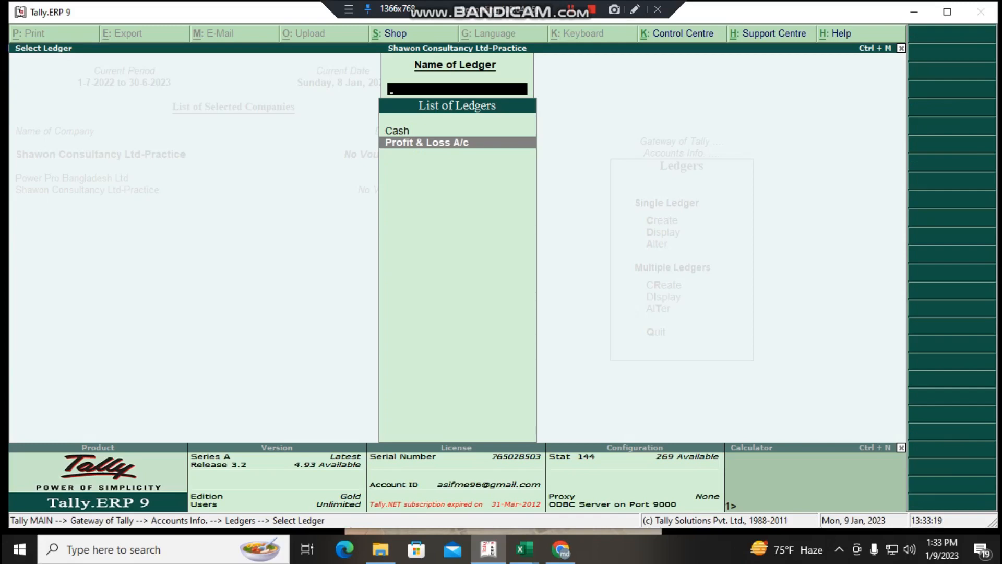
key("Up")
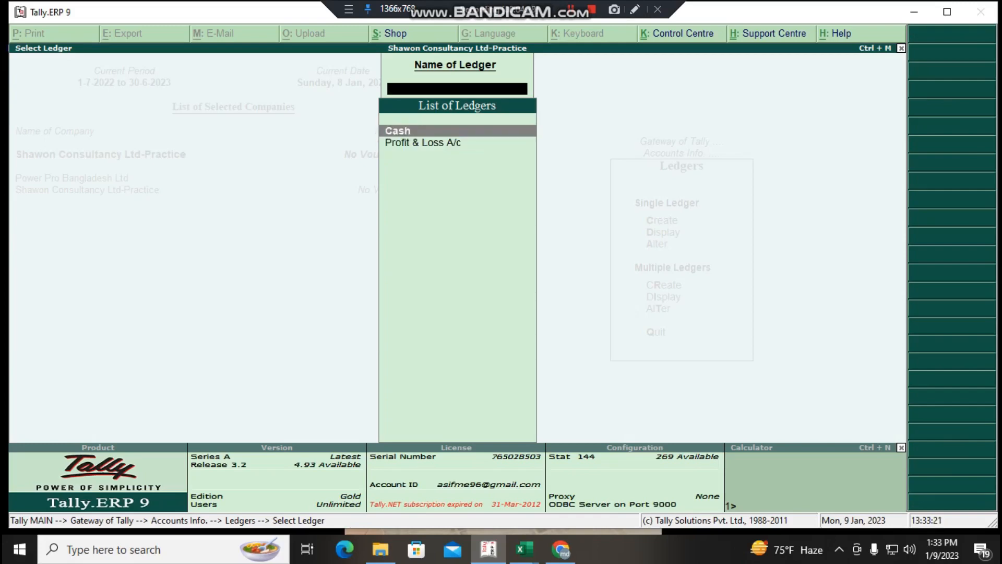
key("Escape")
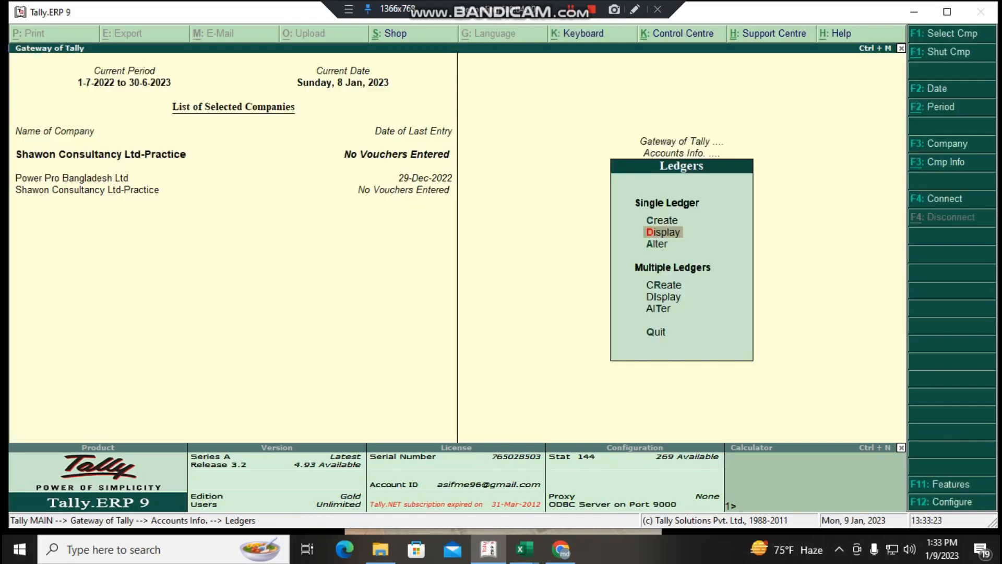
- Start creating a single ledger named Commission, leaving the alias blank
key("Up")
key("Return")
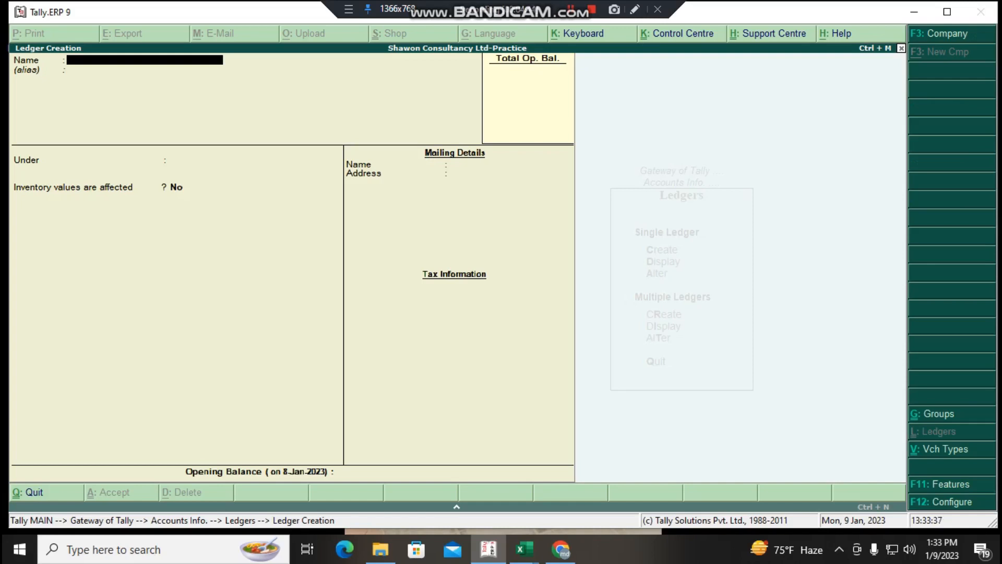
type("Commission")
key("Return")
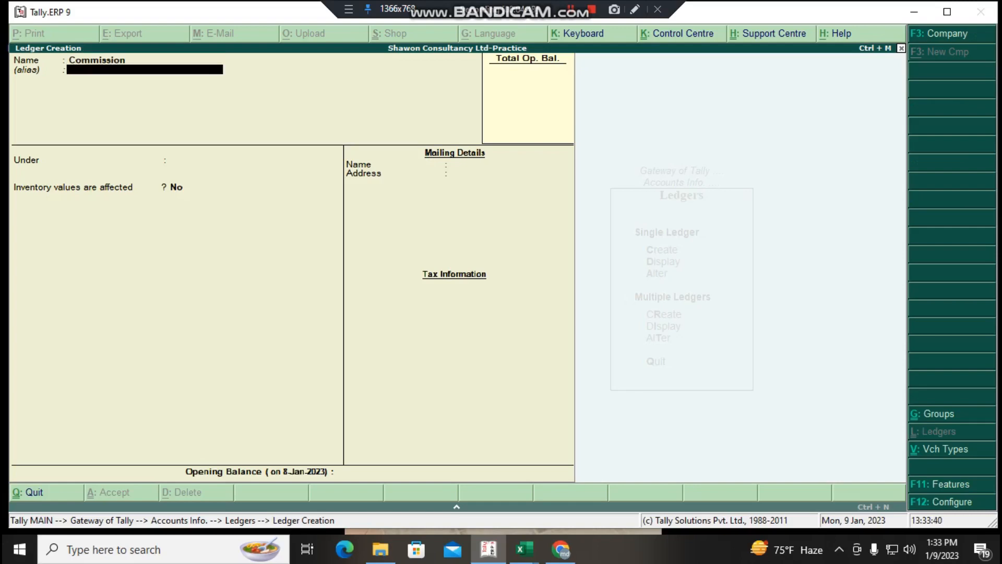
key("Return")
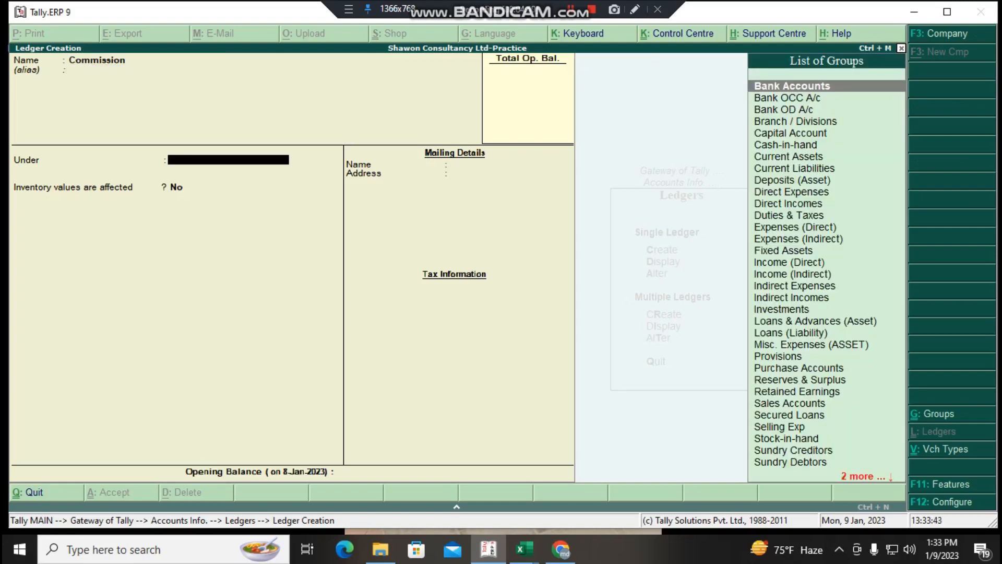
- Place the Commission ledger under the Selling Exp group and keep Inventory values are affected at No
type("Sel")
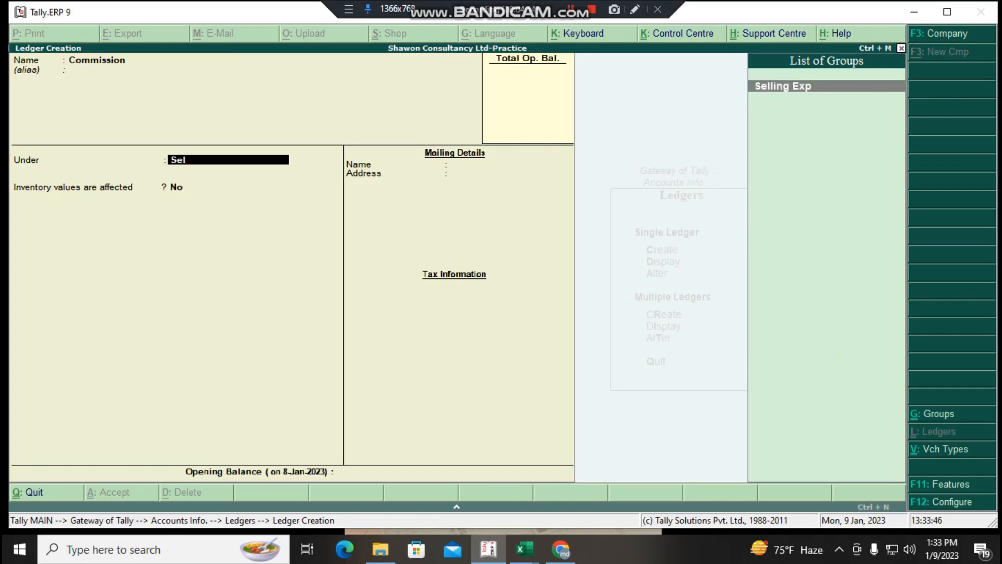
key("Return")
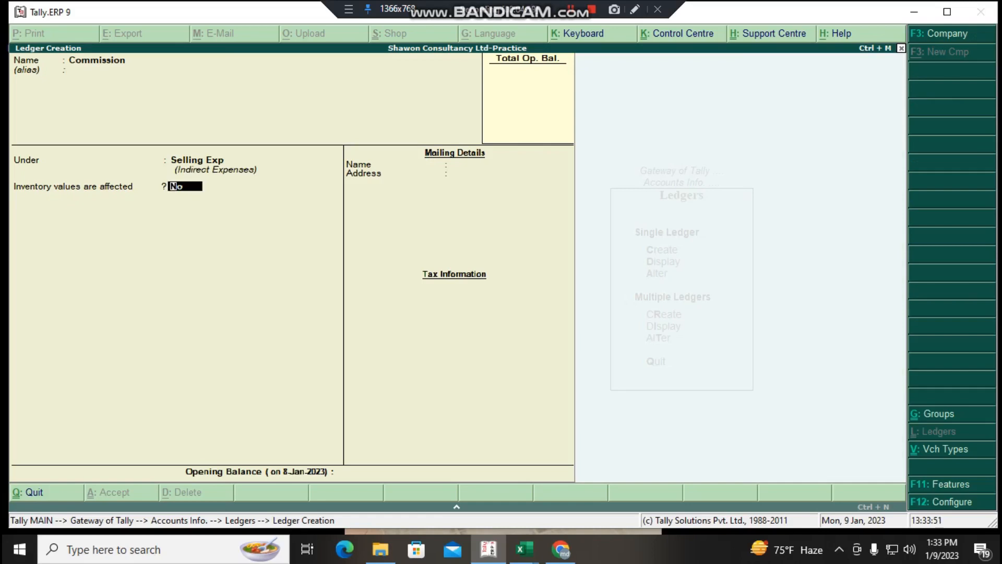
key("Return")
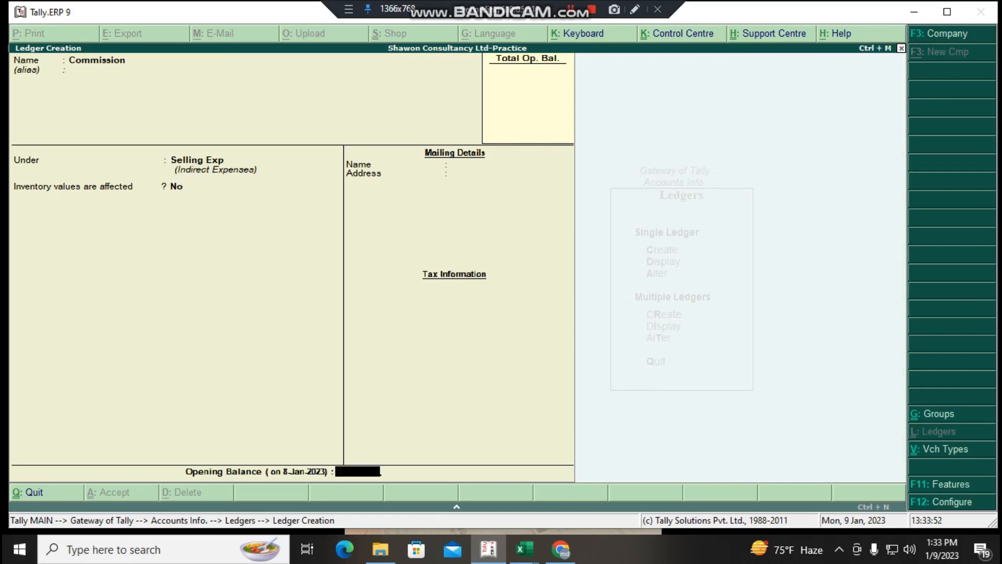
- Go back to the new ledger's name and extend it to Commission Exp, keeping the alias blank
key("BackSpace")
key("BackSpace")
key("BackSpace")
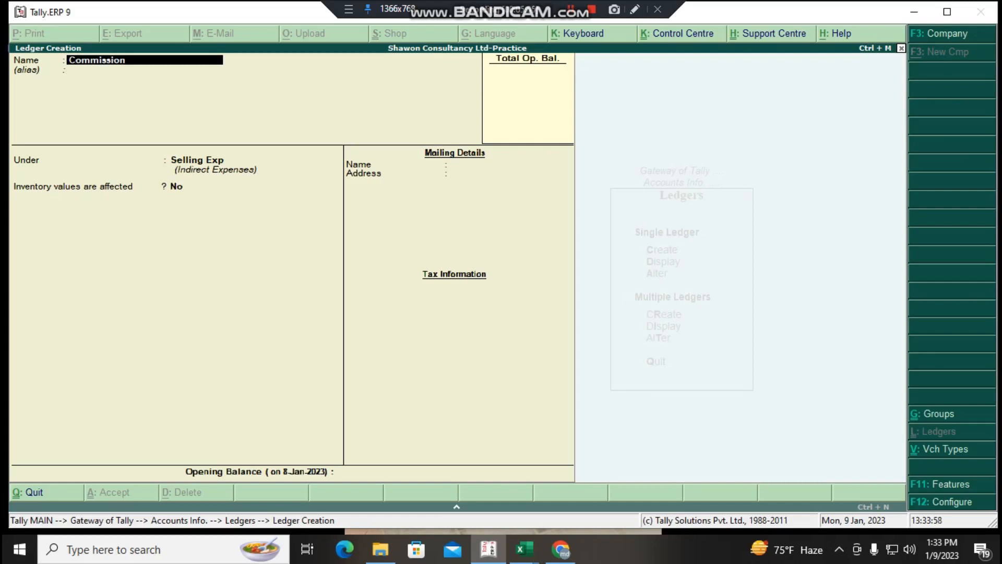
type("Exp")
key("Return")
key("Return")
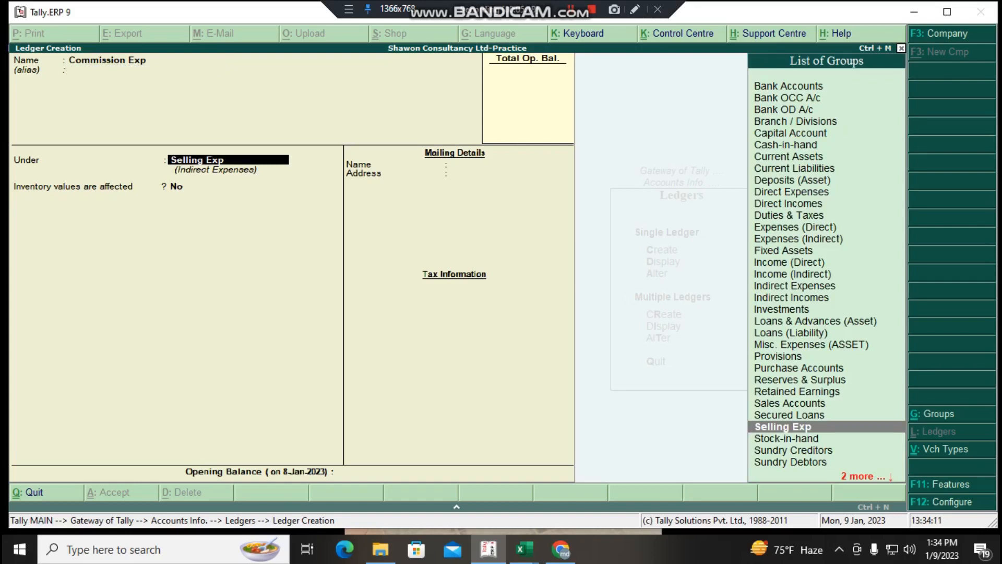
- Save the Commission Exp ledger under Selling Exp without an opening balance, and return to the Gateway of Tally
key("Return")
key("Return")
key("Return")
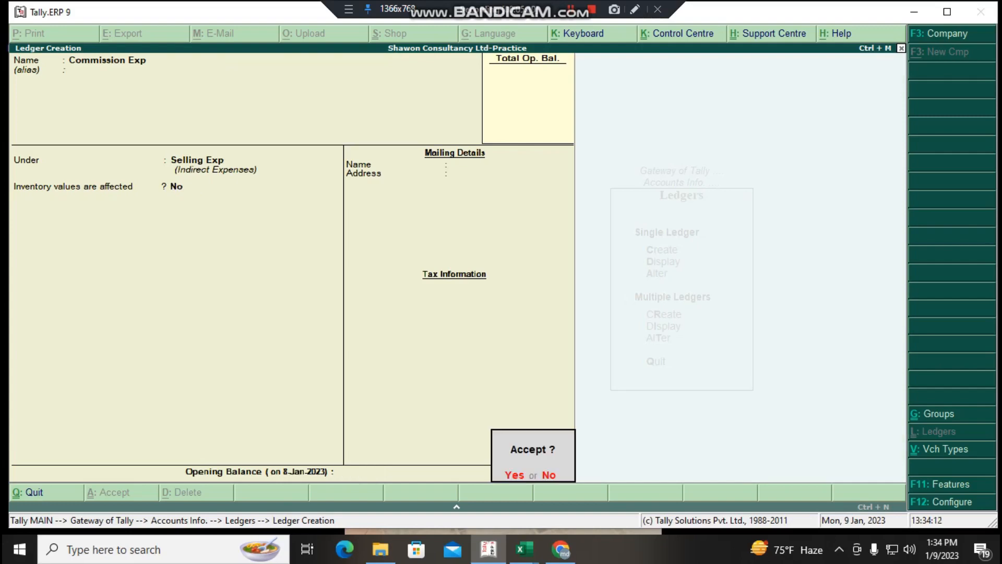
key("Return")
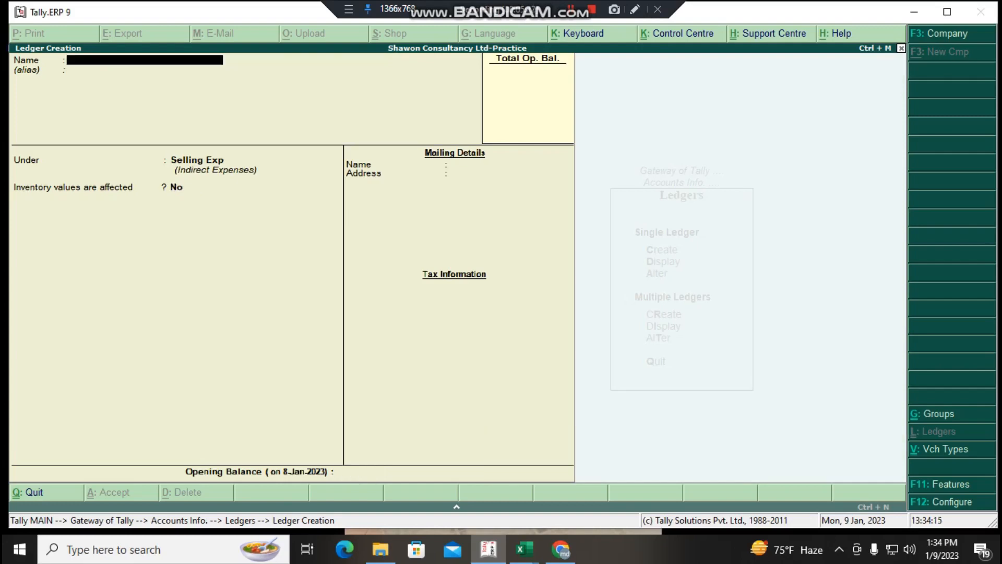
key("Escape")
key("Return")
key("Escape")
key("Escape")
key("Escape")
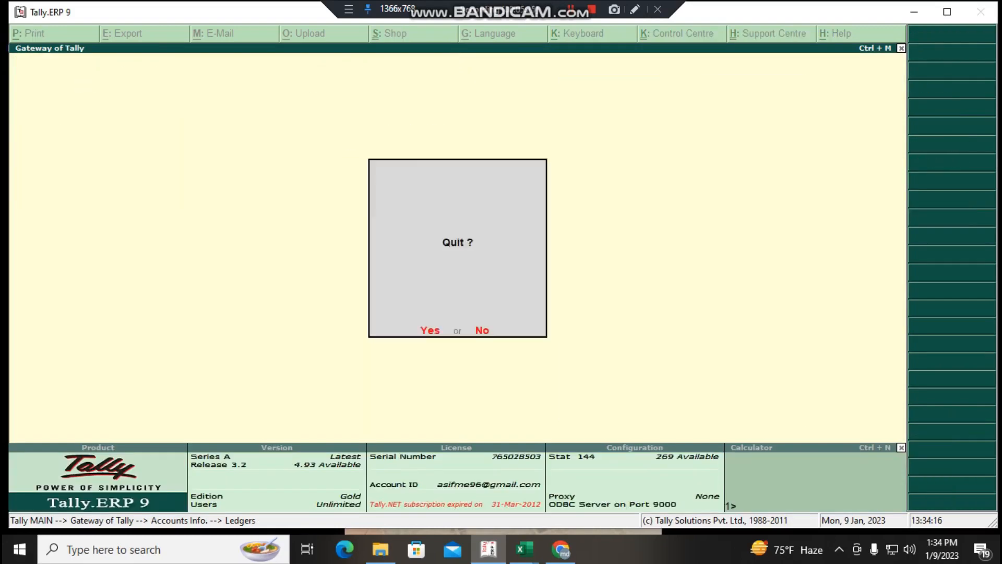
key("Escape")
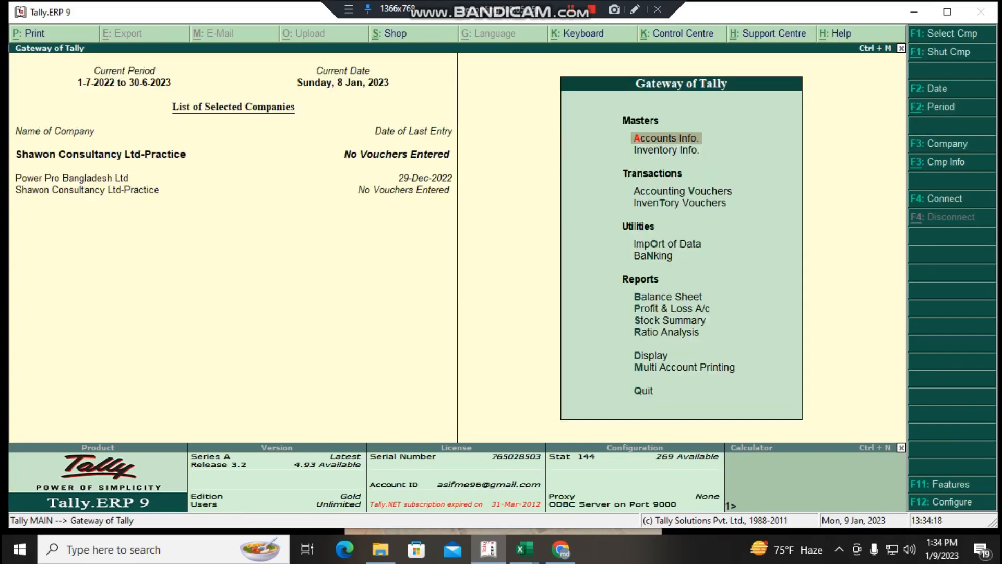
- Check the list of ledgers in the Account Books display, and return to the Gateway of Tally
key("d")
key("a")
key("l")
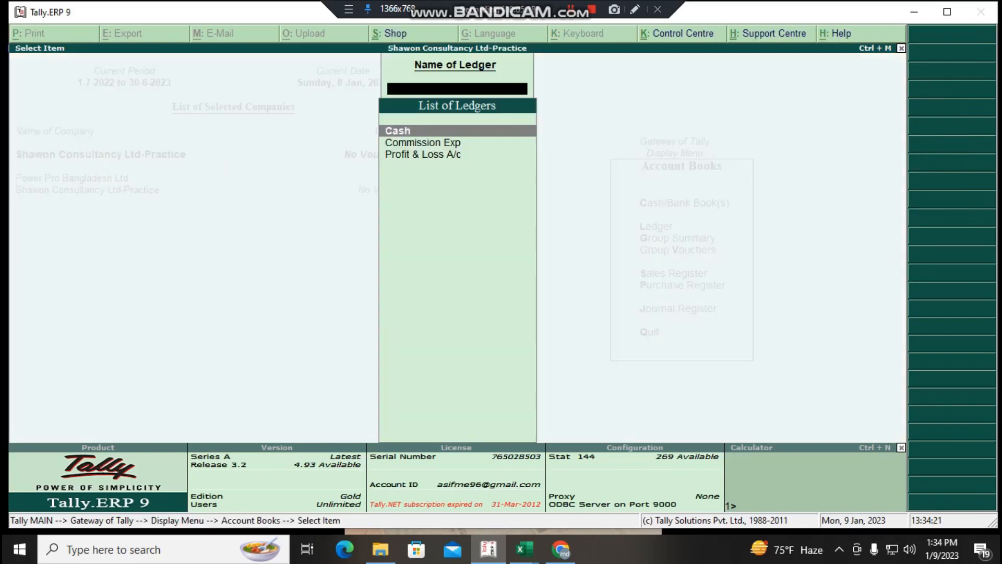
key("Escape")
key("Escape")
key("Escape")
key("Escape")
key("Escape")
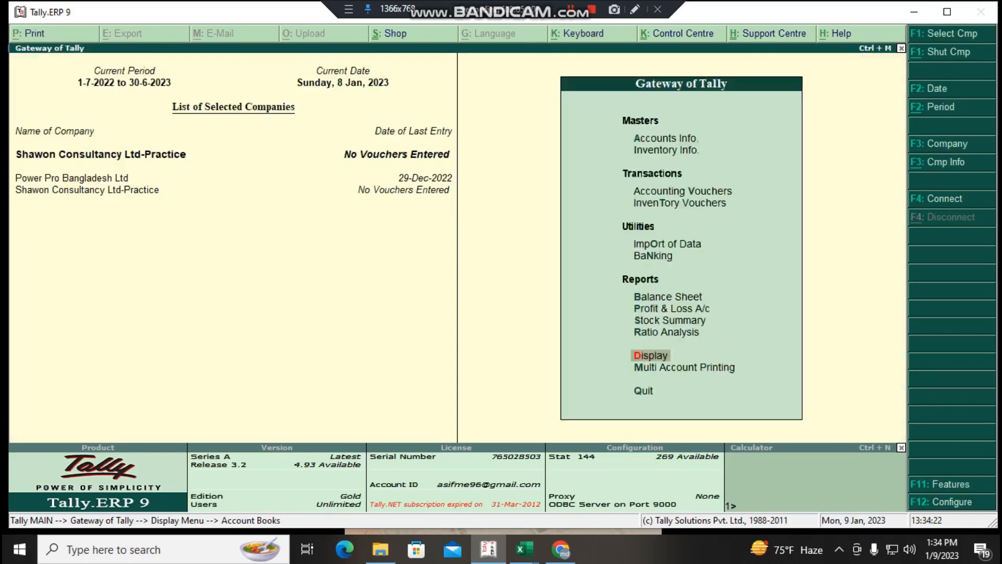
- Display the Commission Exp ledger's details from the single ledger list, and return to the Gateway of Tally
key("Return")
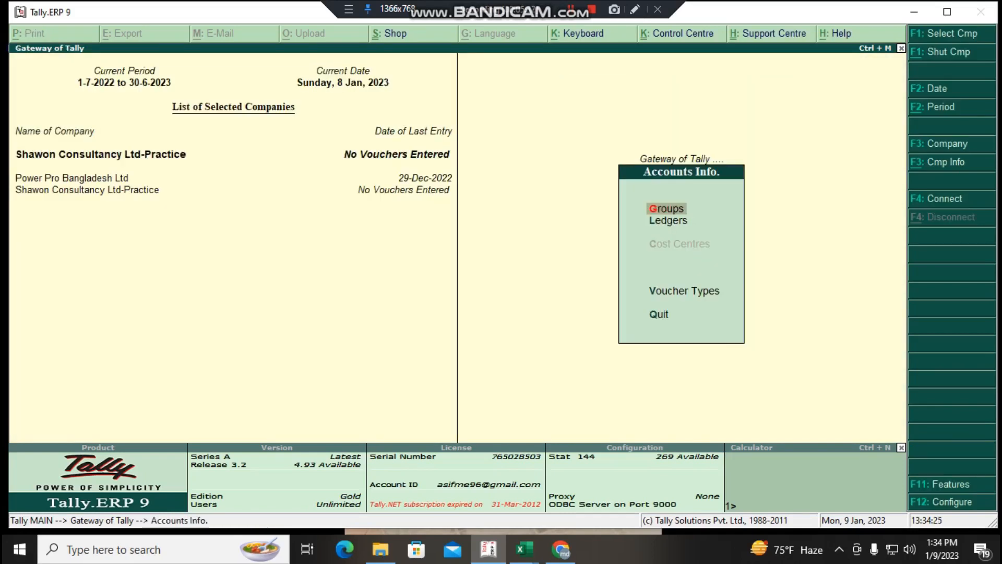
key("Down")
key("Return")
key("Down")
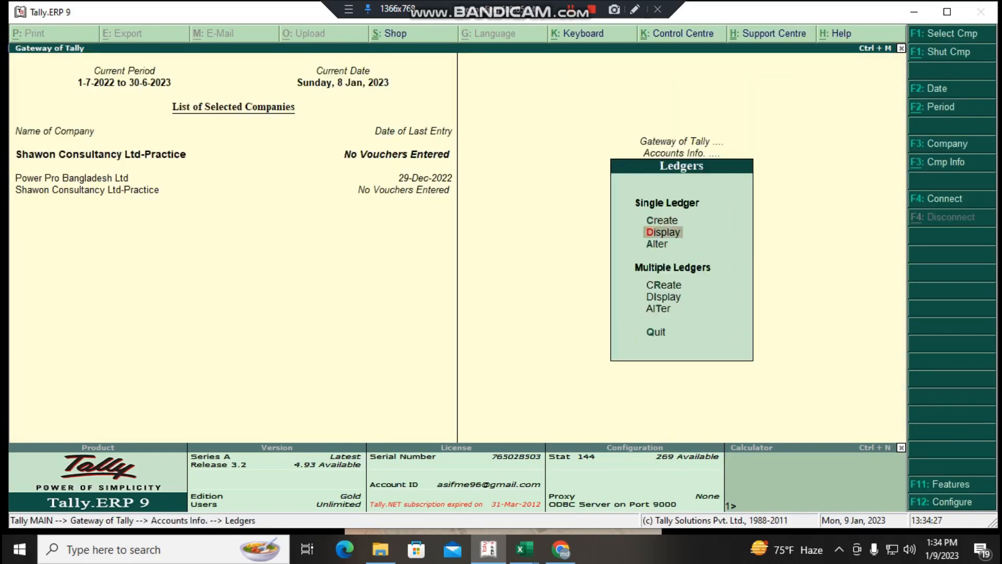
key("Return")
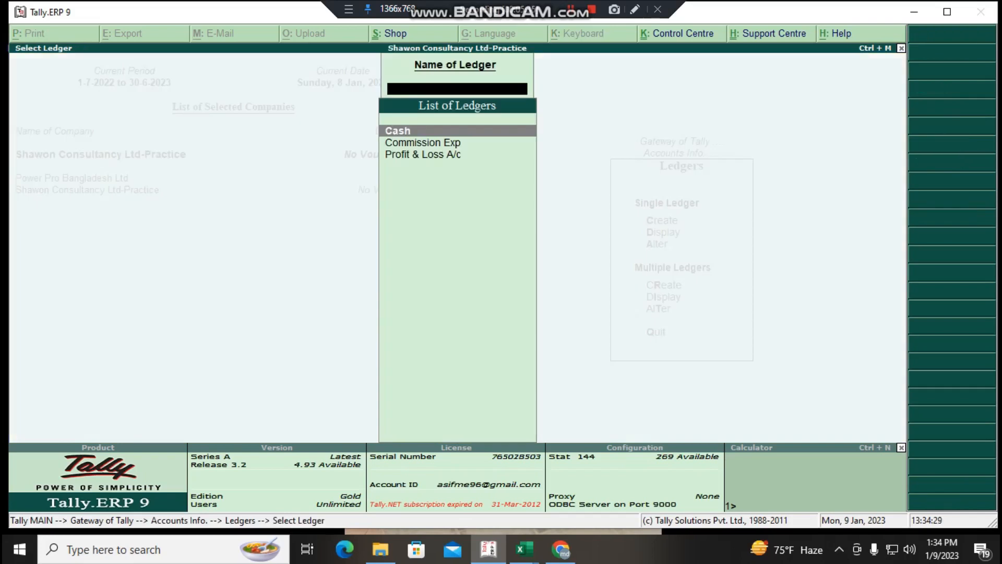
key("Down")
key("Return")
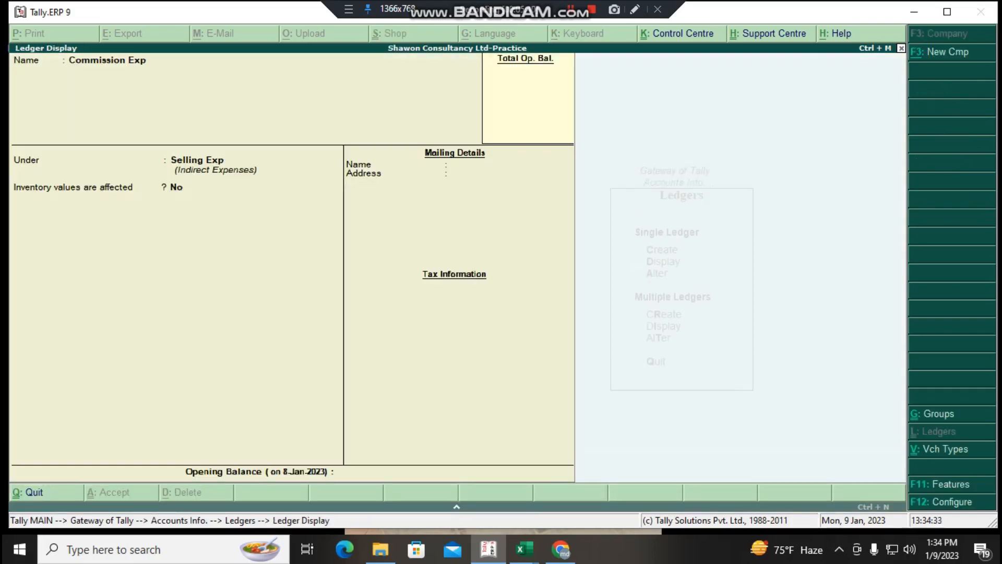
key("Escape")
key("Escape")
key("Escape")
key("Escape")
key("Escape")
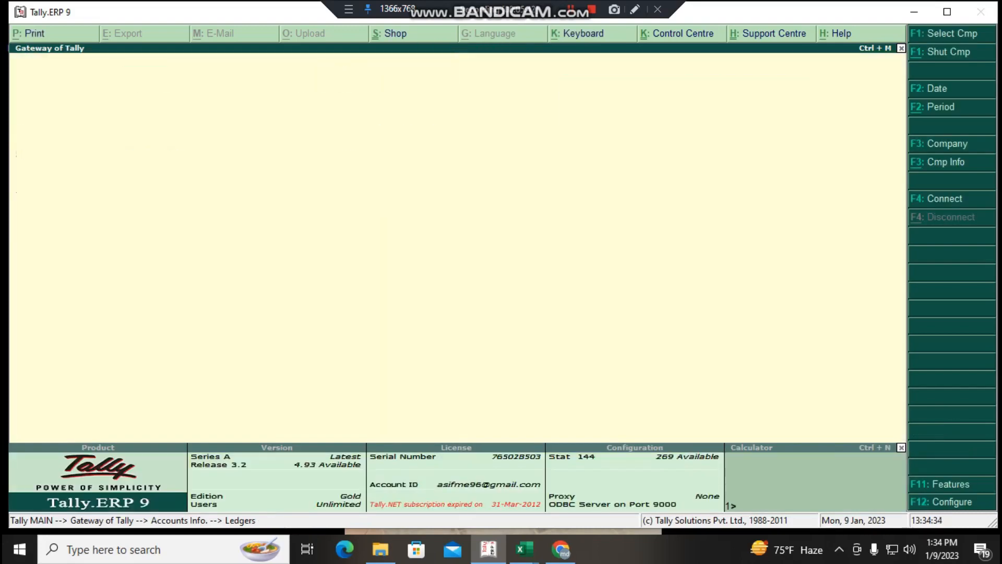
key("Escape")
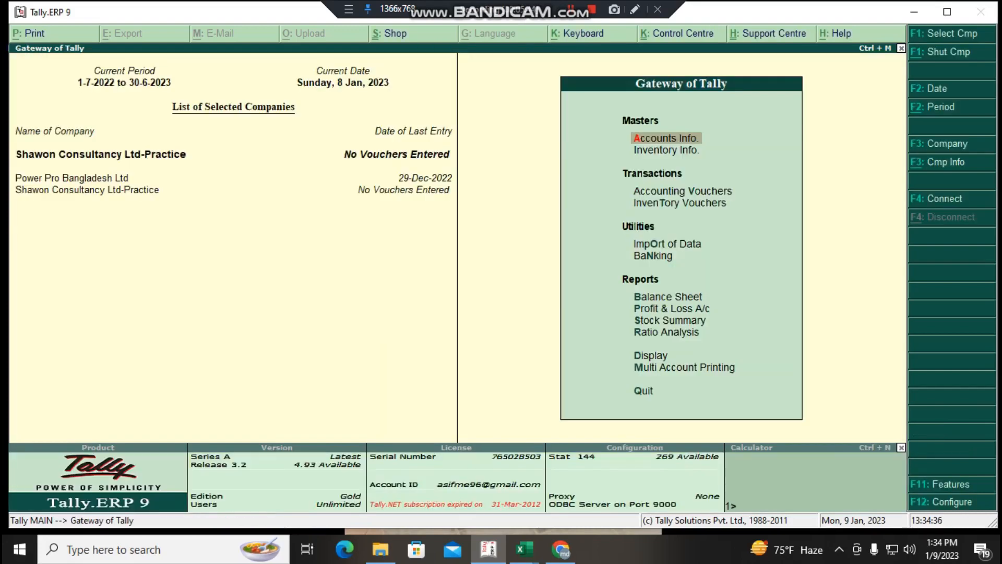
- View the Profit & Loss A/c report for the practice company, and return to the Gateway of Tally
key("Up")
key("Up")
key("Up")
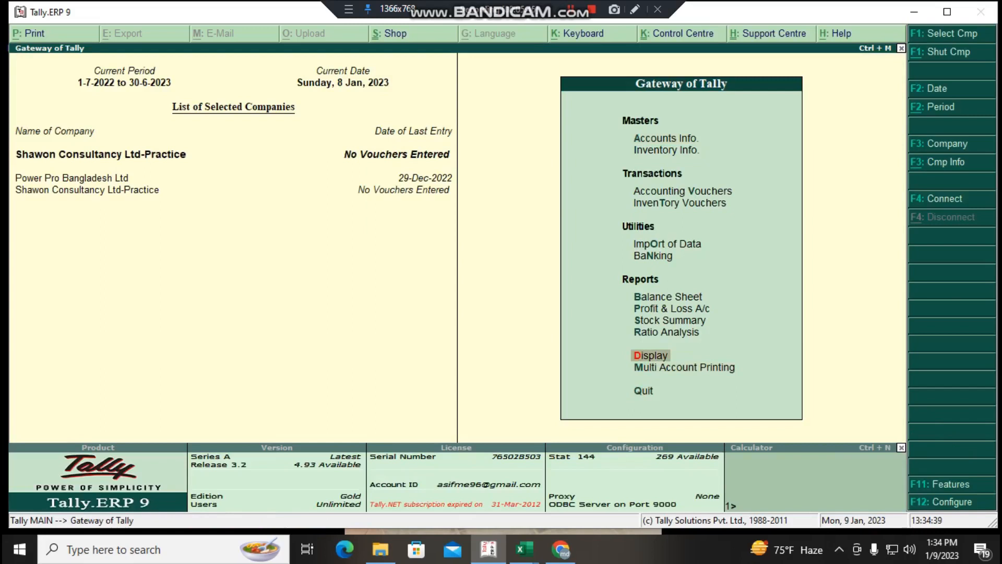
key("Up")
key("Up")
key("Up")
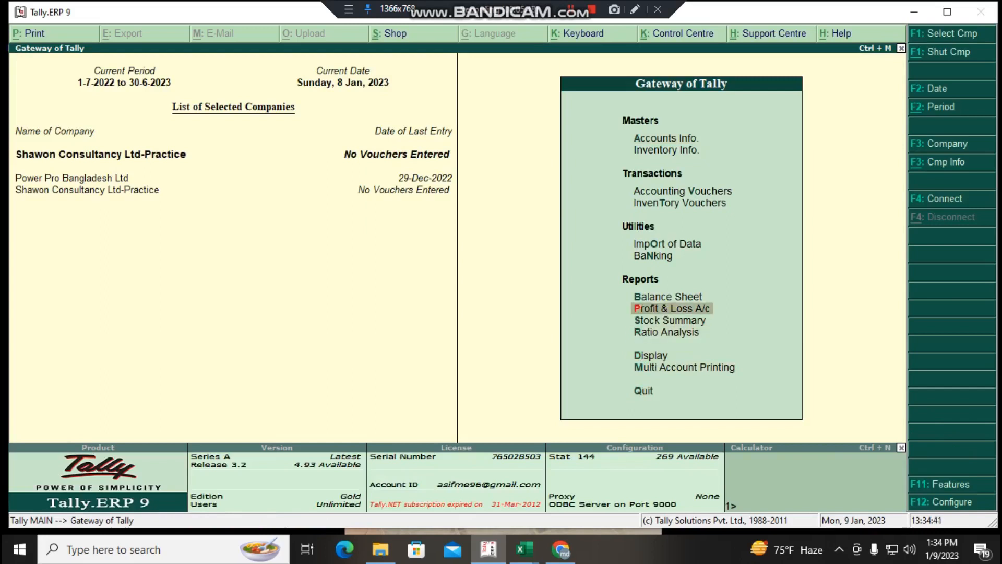
key("Return")
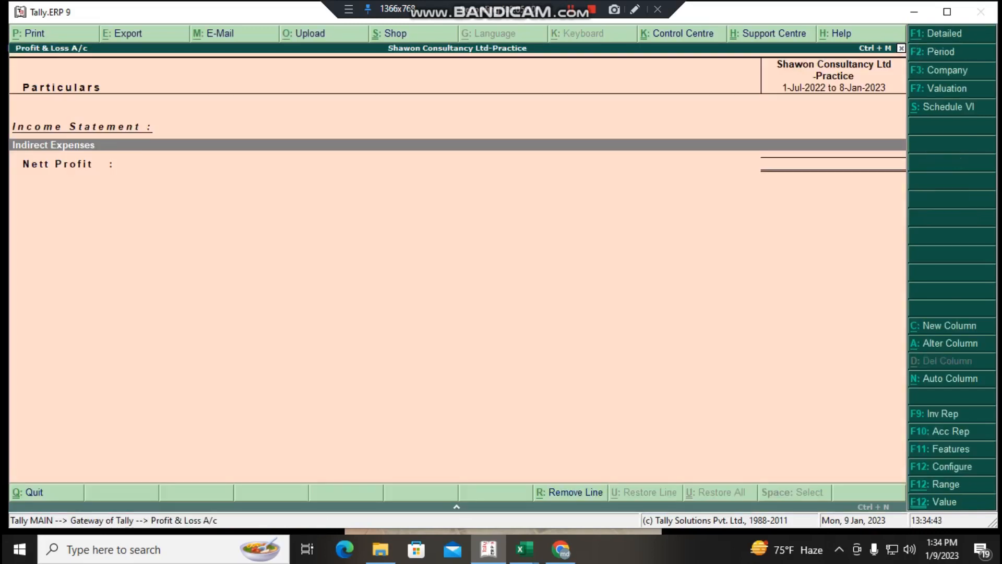
key("Escape")
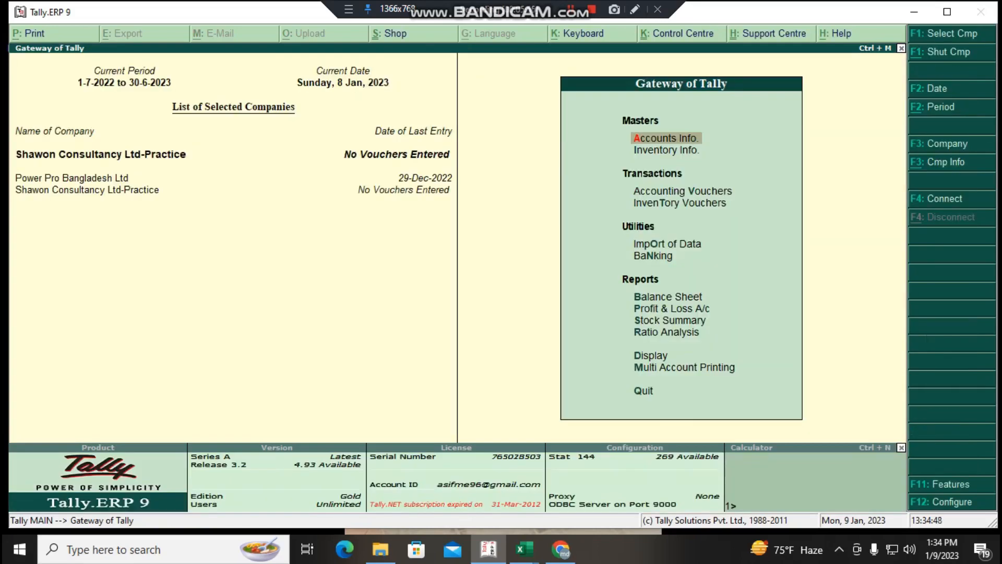
- Start a new single account group named Sales Income, leaving its alias blank
key("Return")
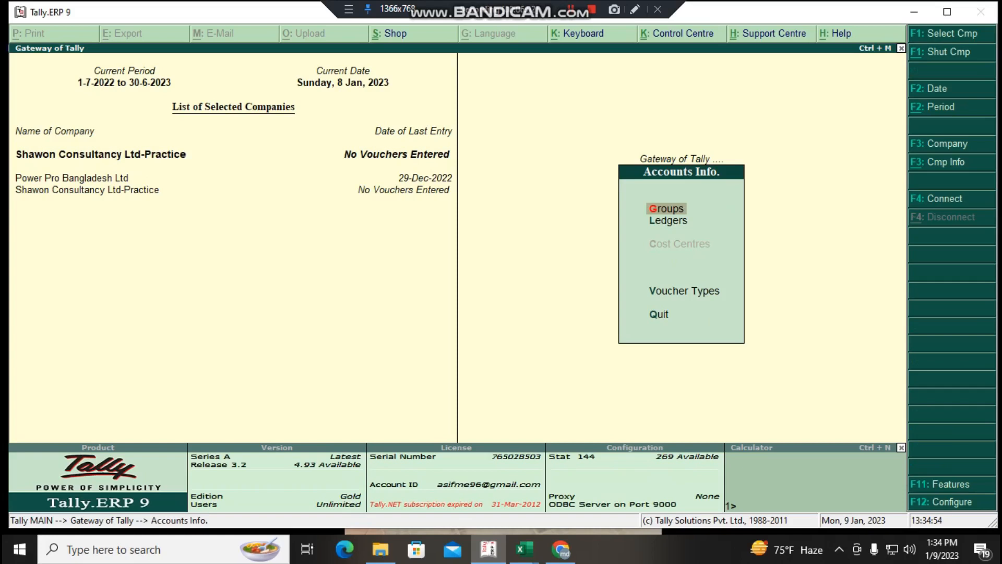
key("Return")
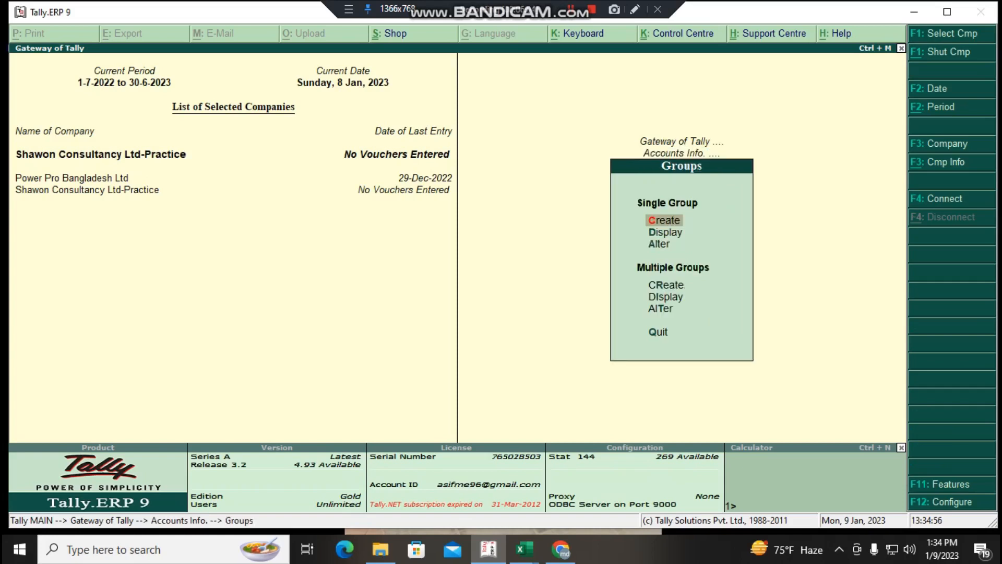
key("Return")
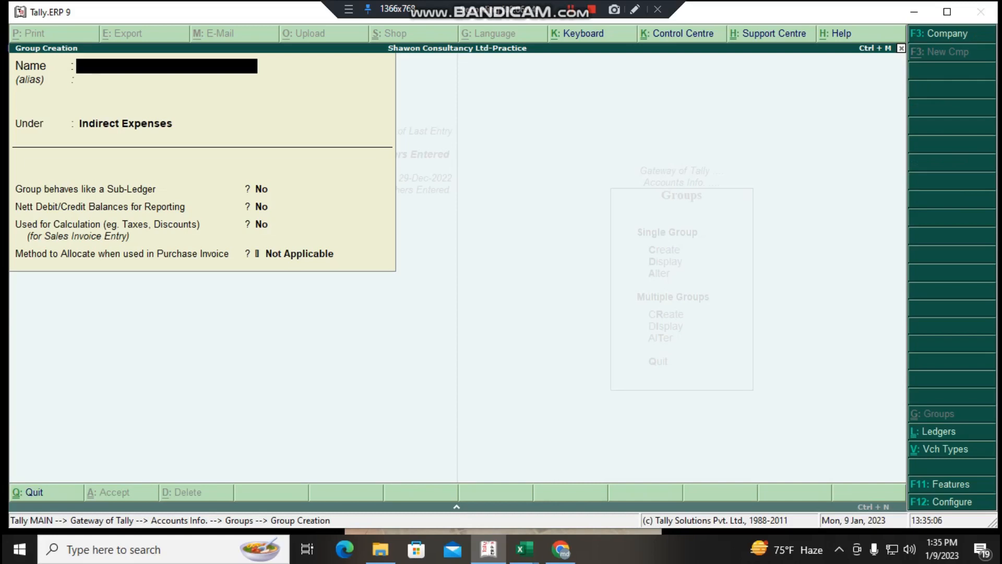
type("Sales Income")
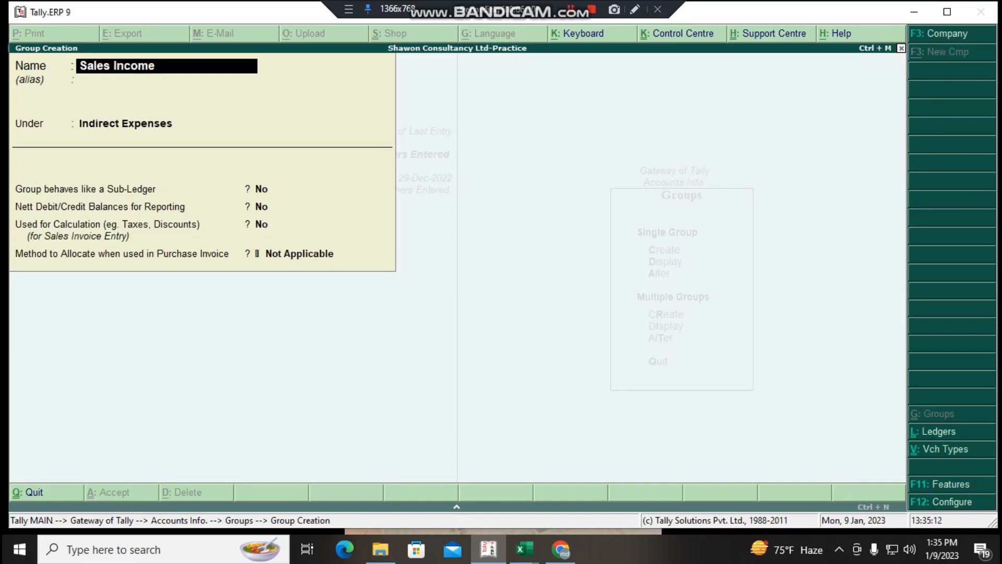
key("Return")
key("Return")
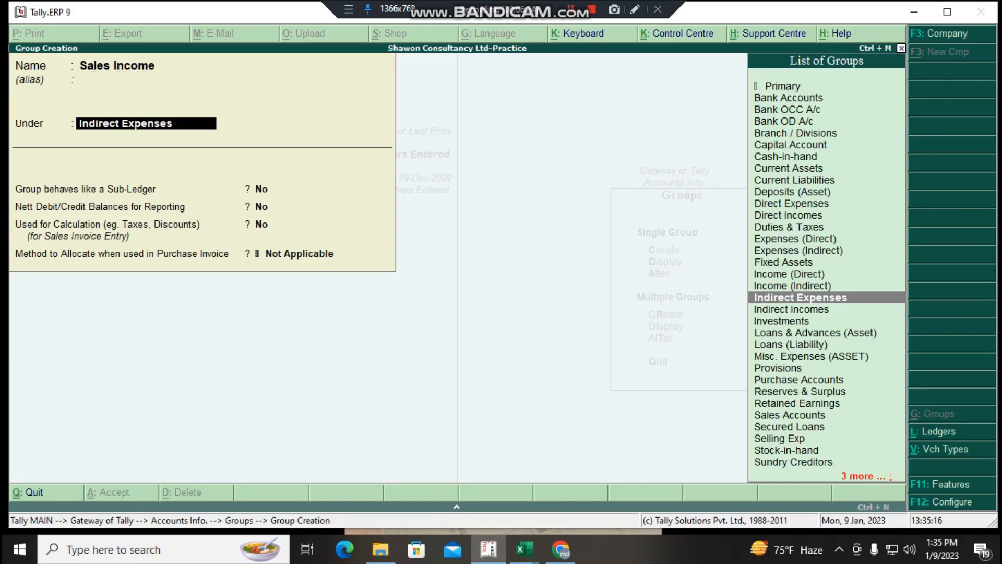
- Place the Sales Income group under Direct Incomes, using the Income (Direct) entry
type("Inc")
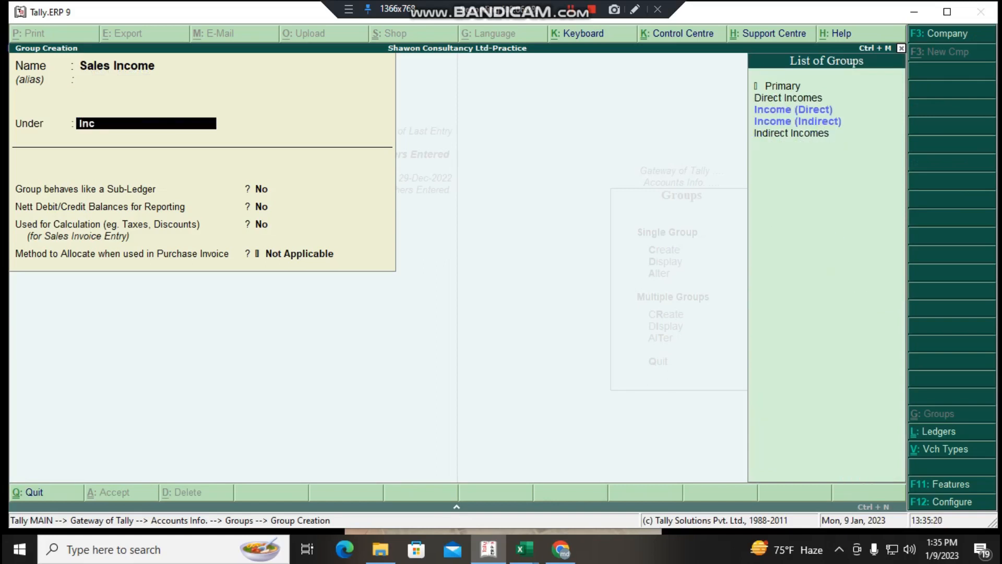
key("Down")
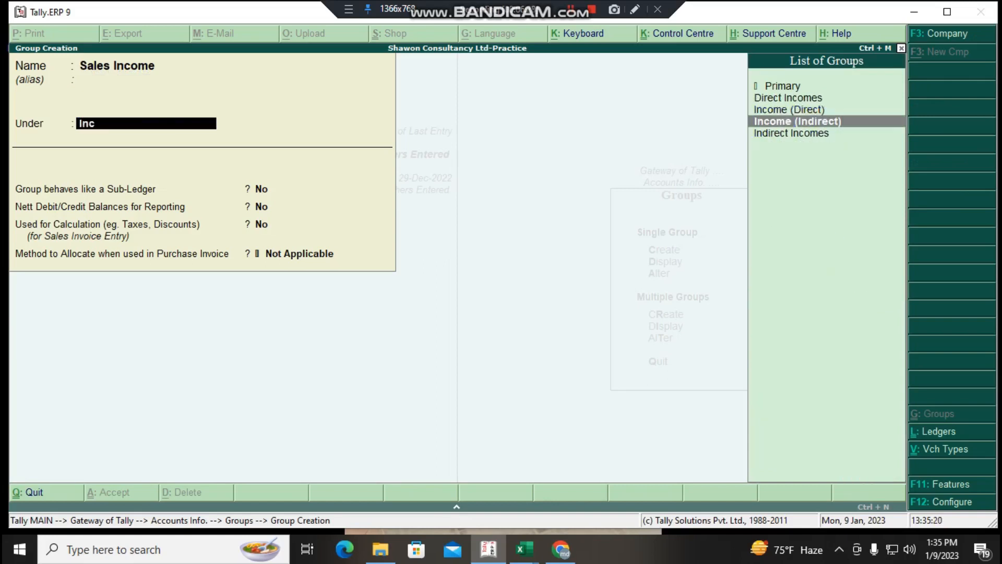
key("Up")
key("Return")
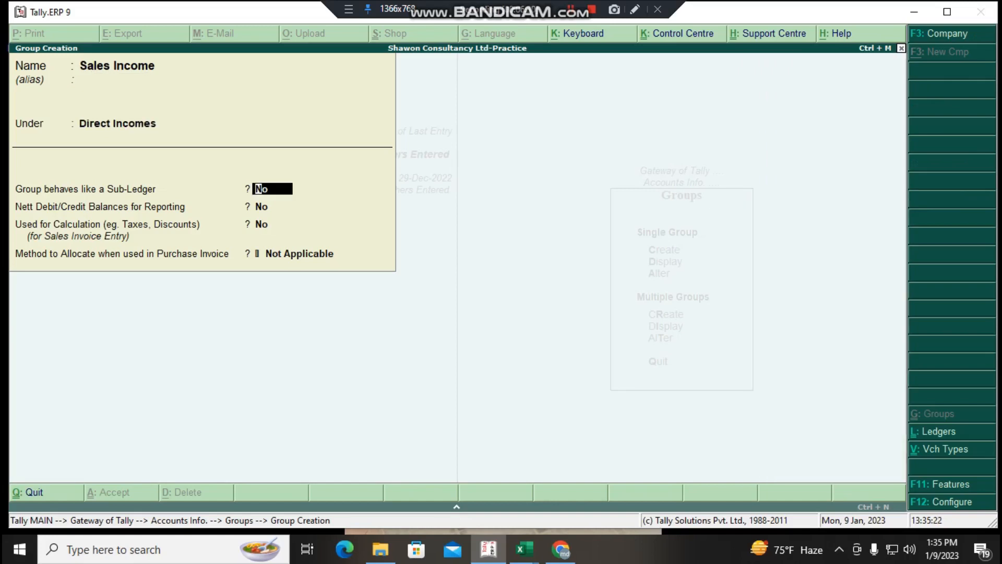
- Save the Sales Income group with its sub-ledger, balance, calculation and allocation options at their defaults, and return to the Gateway of Tally
key("Return")
key("Return")
key("Return")
key("Return")
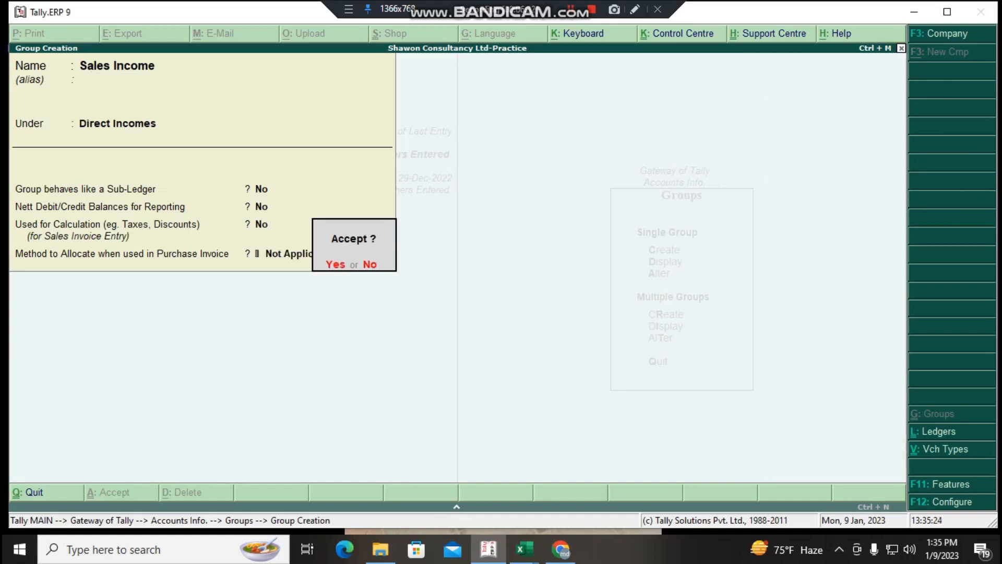
key("Return")
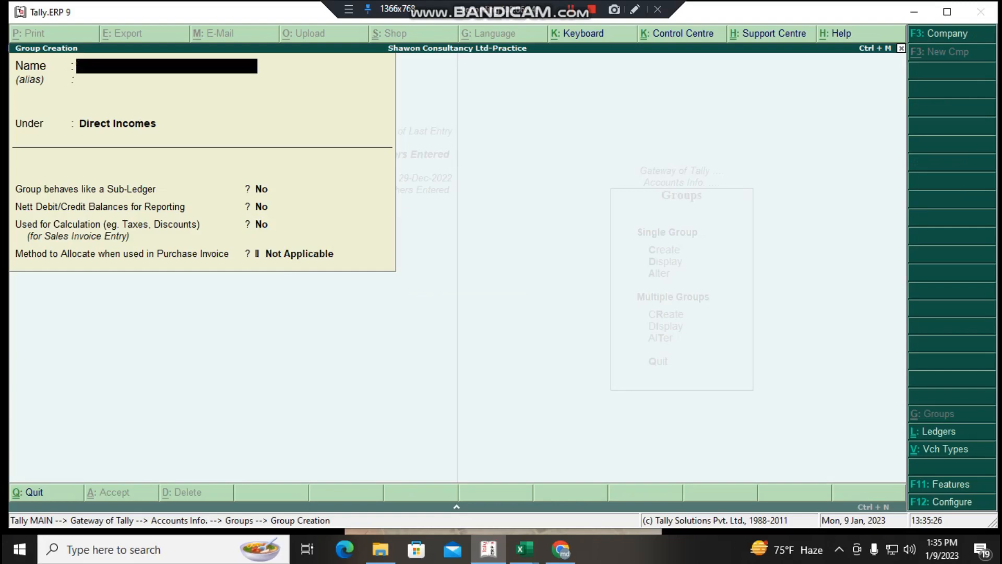
key("Escape")
key("Escape")
key("Escape")
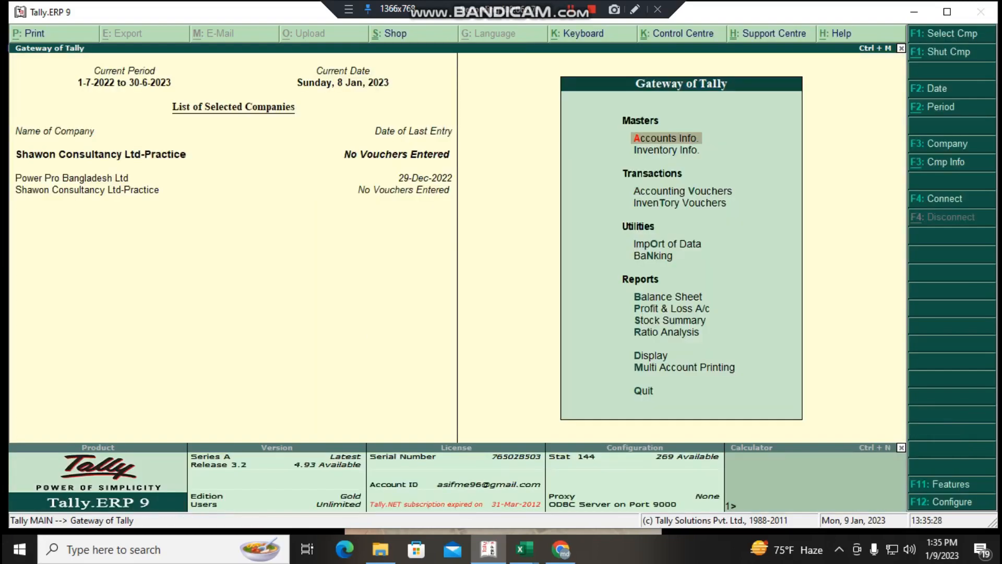
- Open the creation form for another single account group, dismissing the browser notification on the way
key("Return")
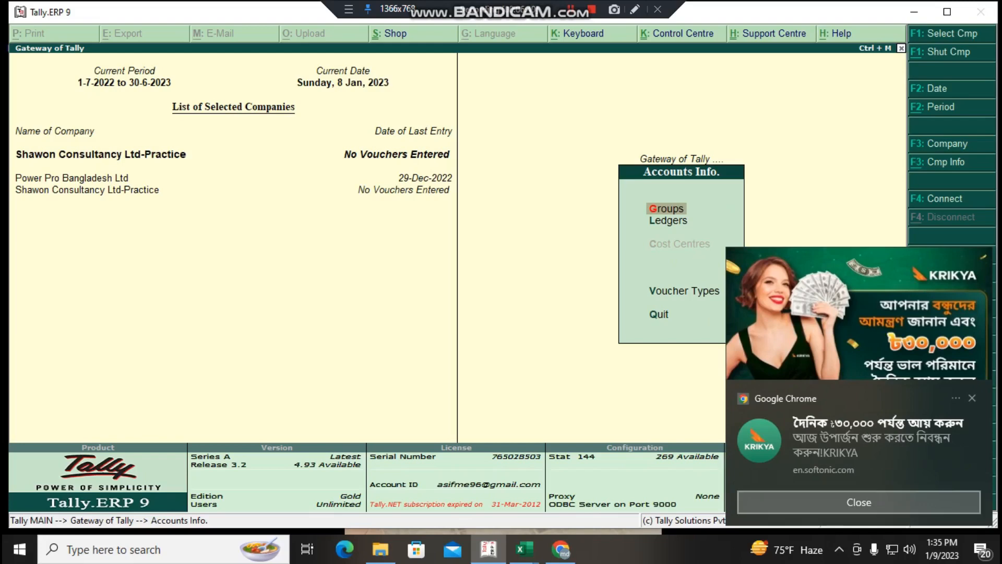
left_click(859, 502)
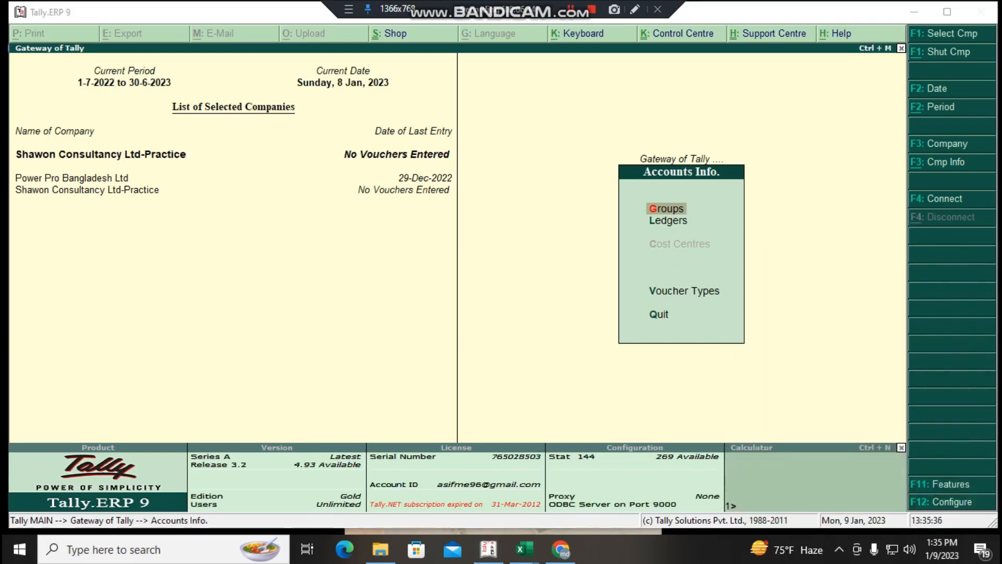
key("alt+Tab")
key("Return")
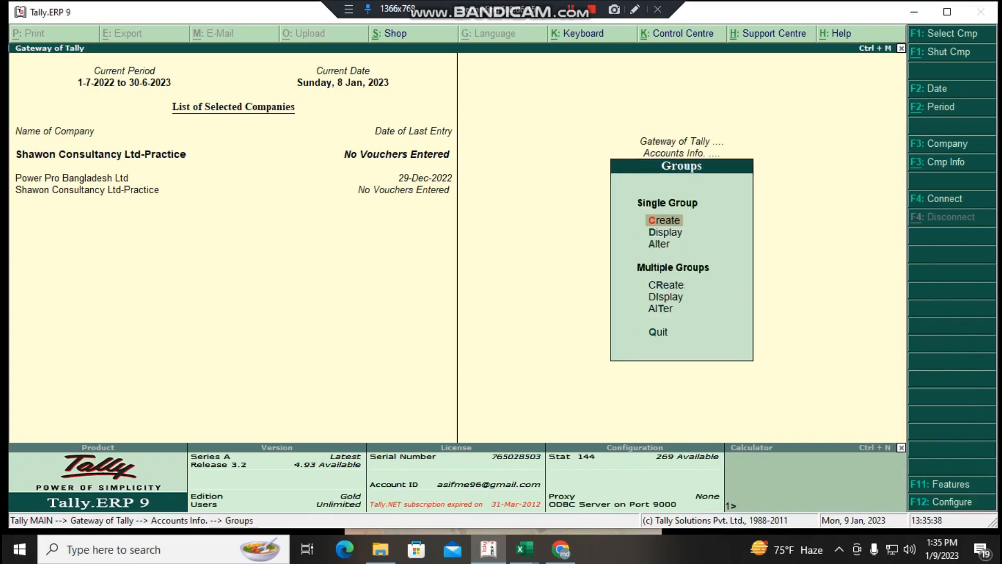
key("Return")
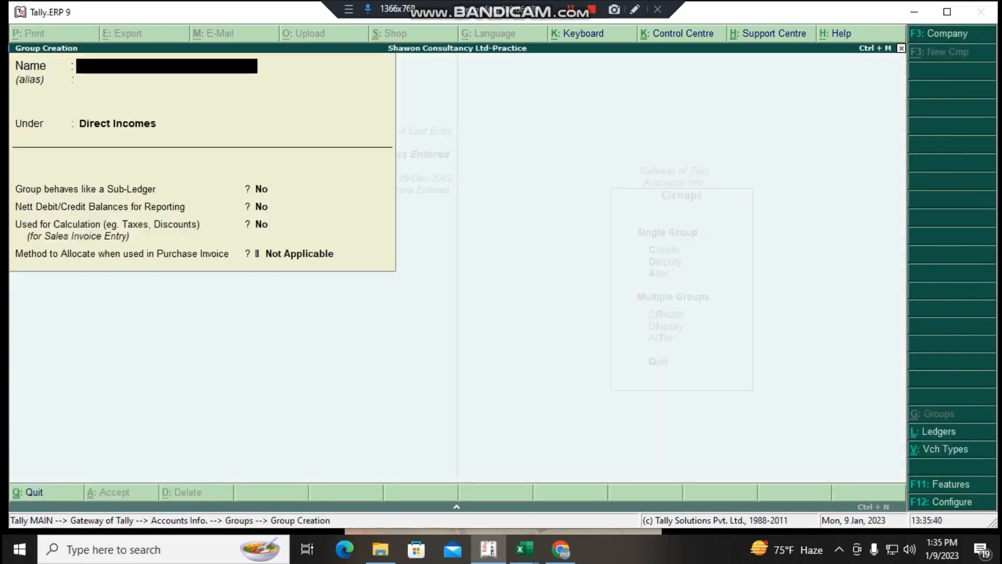
- Name the new group Purchase, leave its alias blank, and choose Expenses (Direct) as its parent
type("Pu")
type("rc")
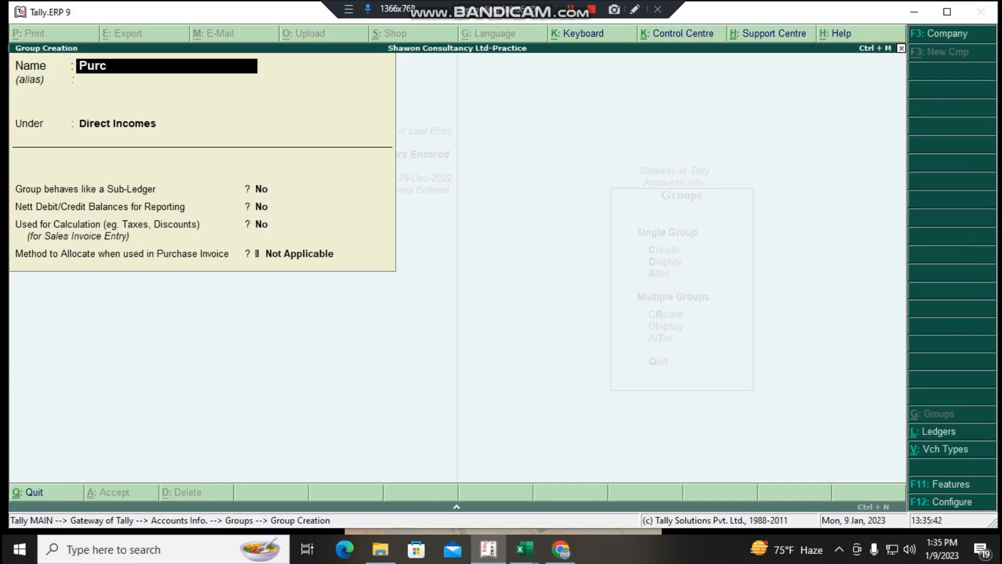
type("hase")
key("Return")
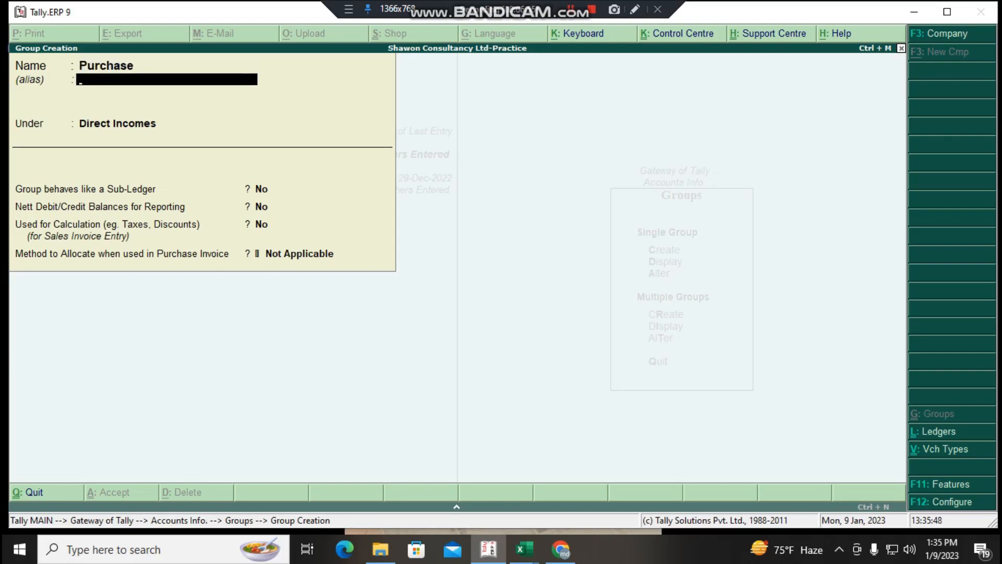
key("Return")
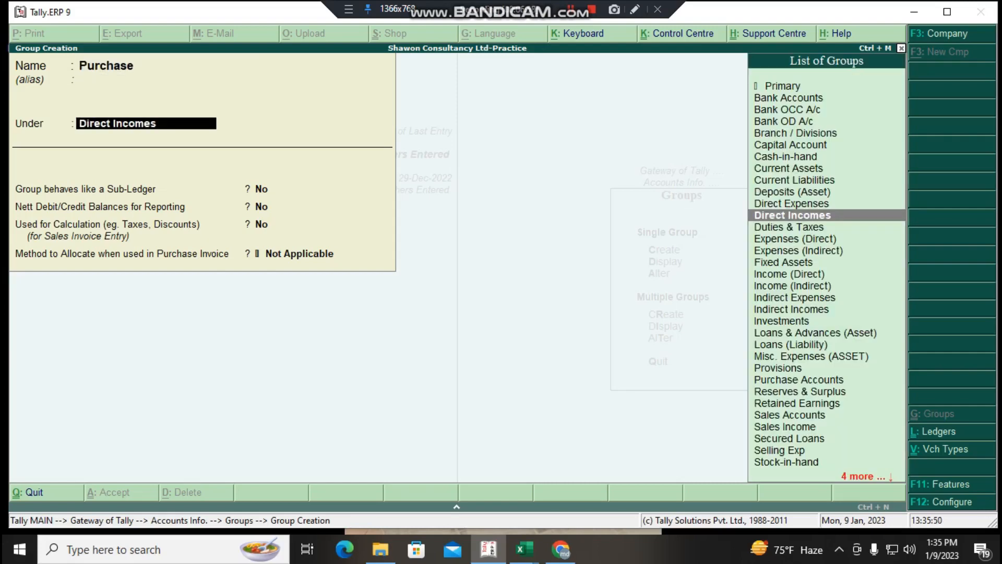
type("Ex")
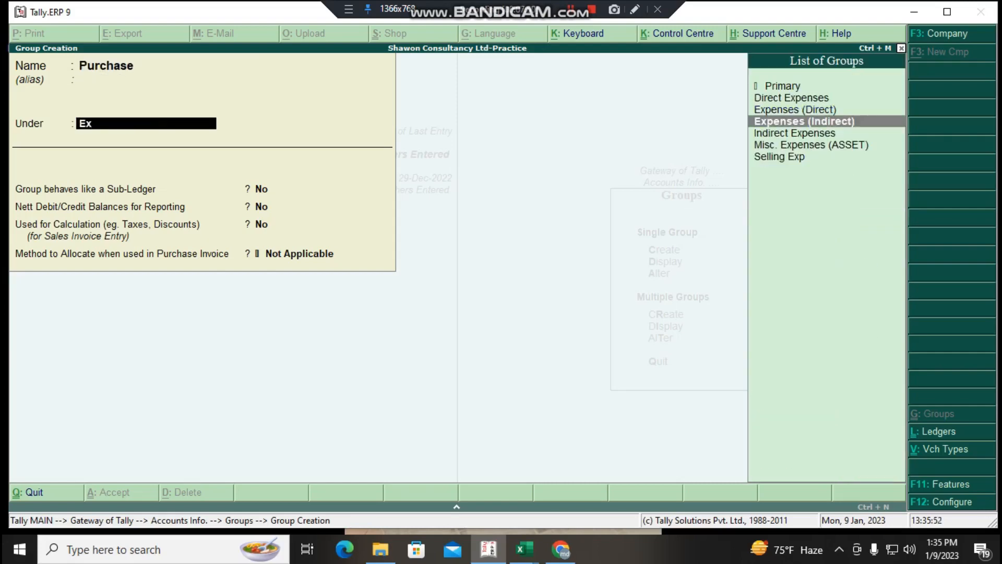
key("Up")
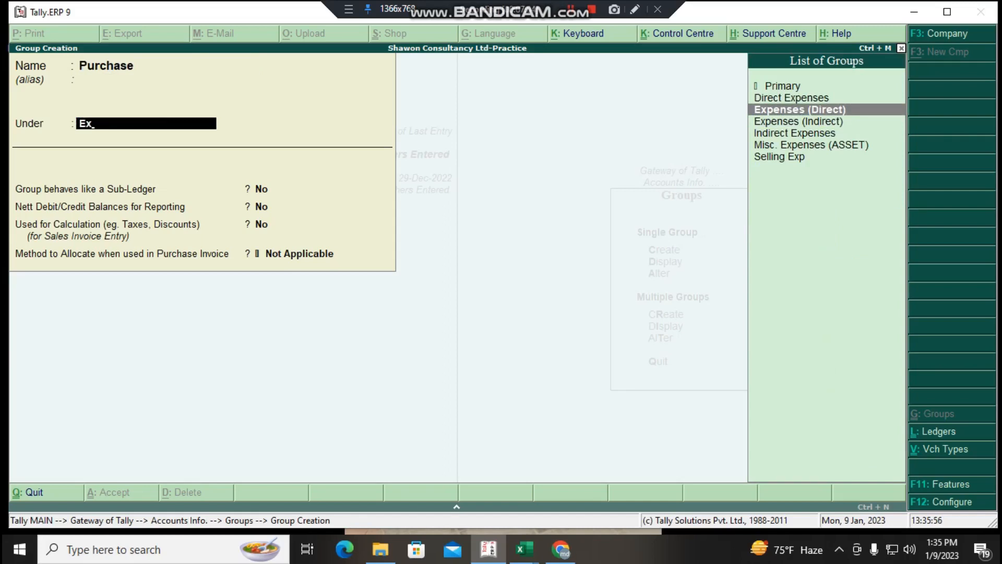
key("Print")
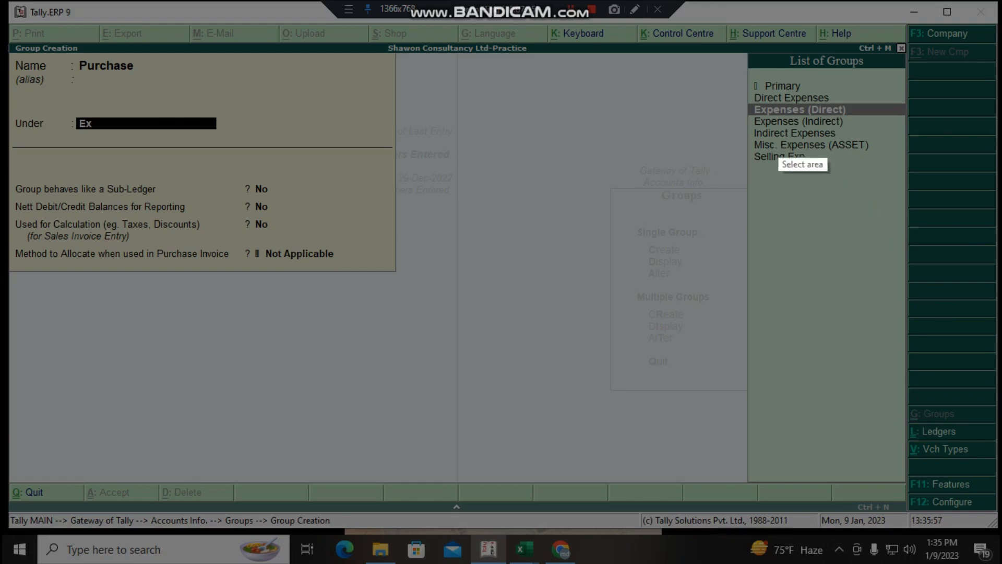
left_click_drag(738, 69, 912, 286)
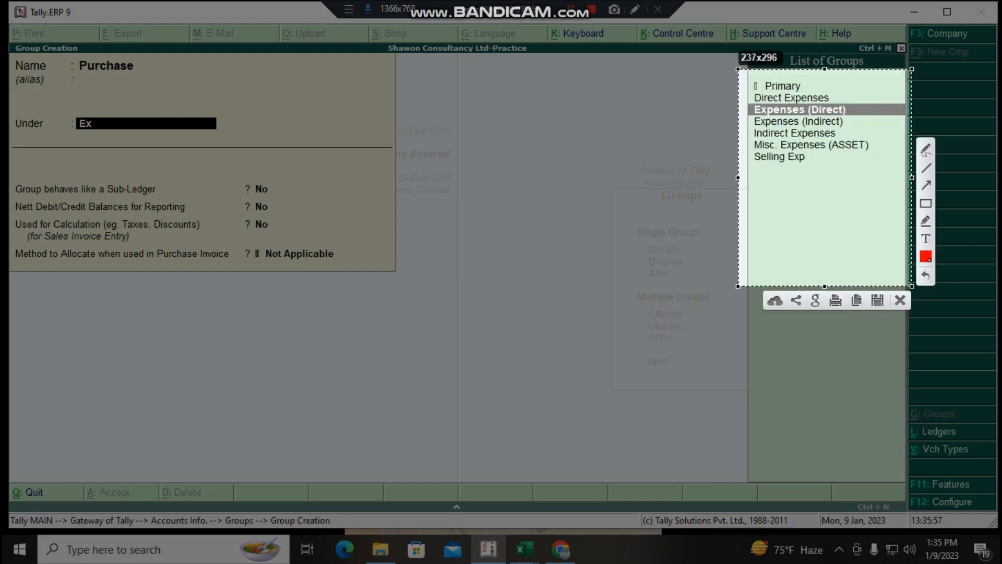
key("Escape")
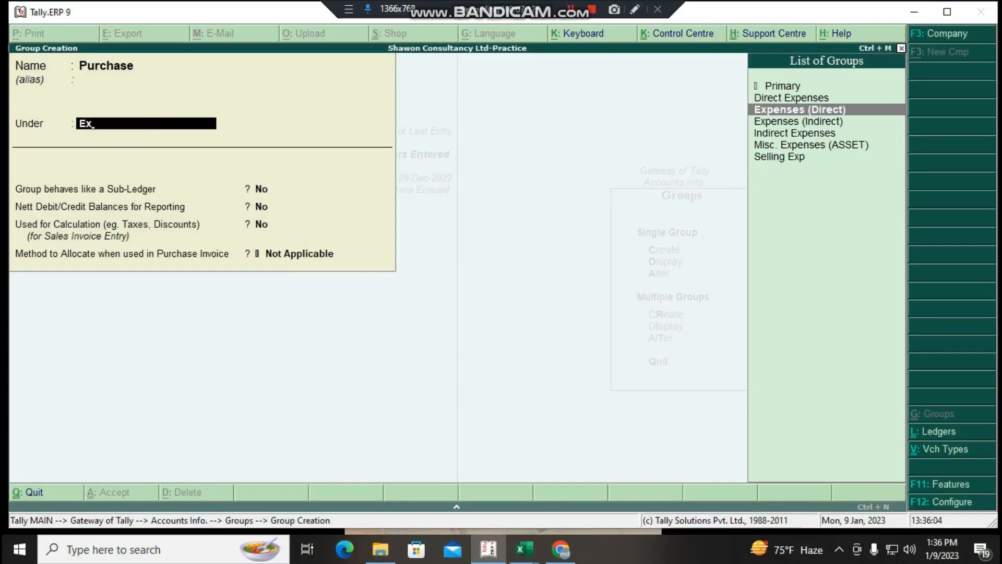
- Save the Purchase group under Direct Expenses, keeping the three Yes/No options at No and the purchase invoice allocation method at Not Applicable
key("Return")
key("Return")
key("Return")
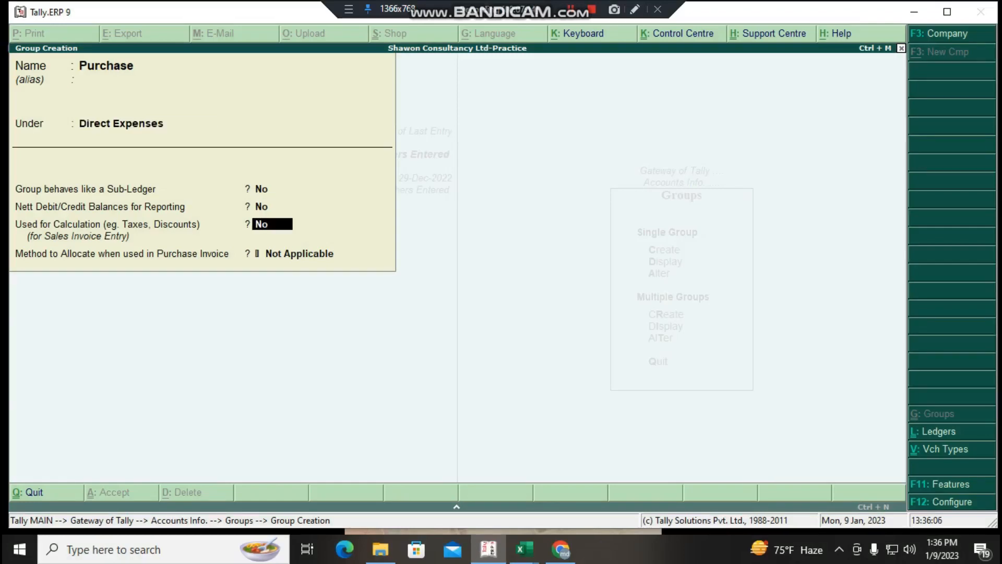
key("Return")
key("Return")
key("Return")
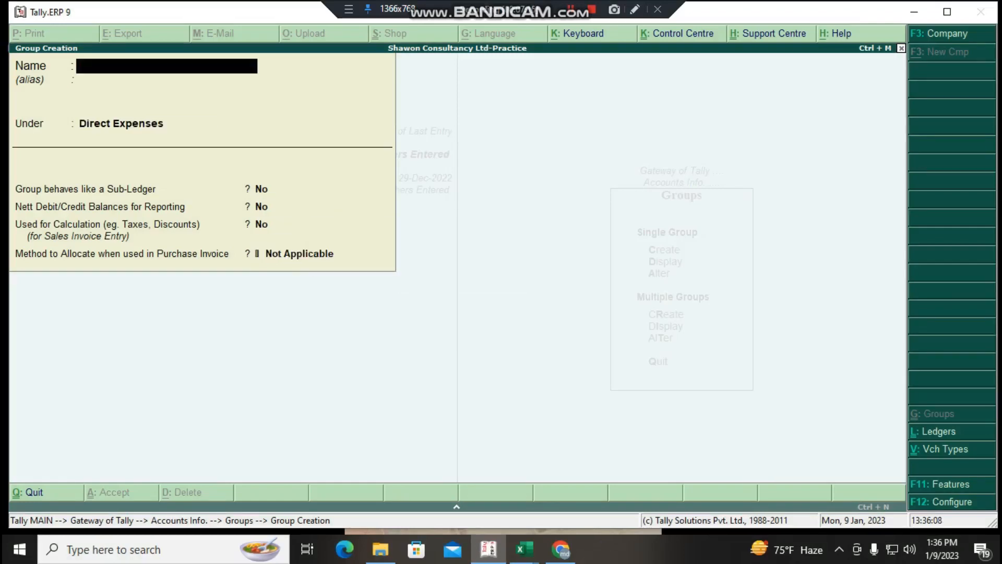
- Close the blank group creation form and return to the Gateway of Tally, declining to quit the program
key("Escape")
key("Escape")
key("Escape")
key("Escape")
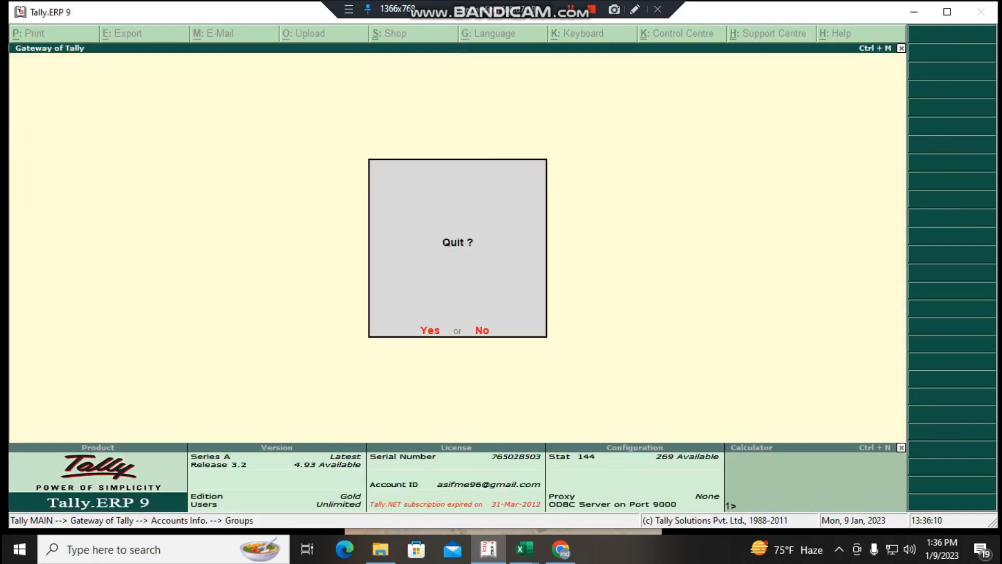
key("Escape")
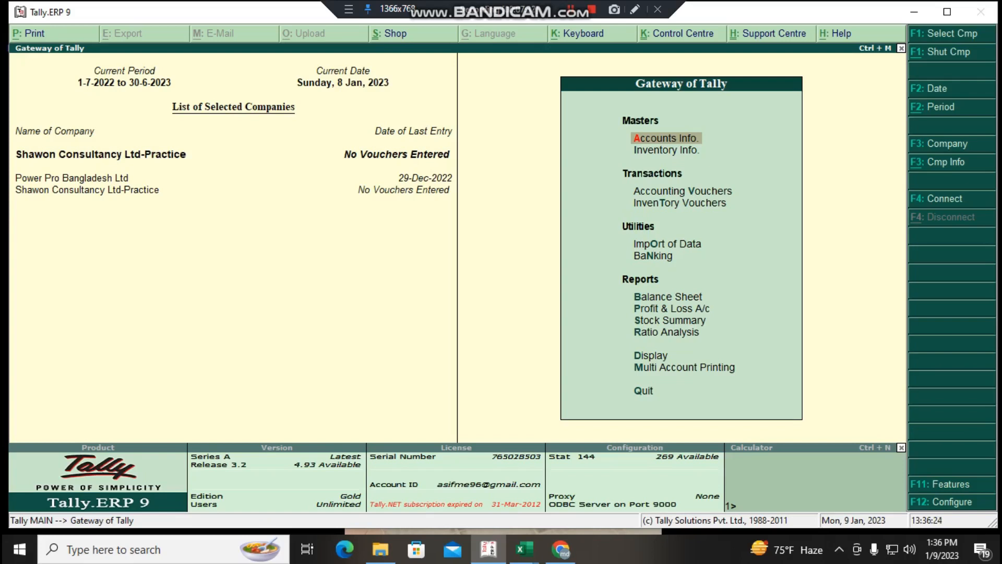
key("v")
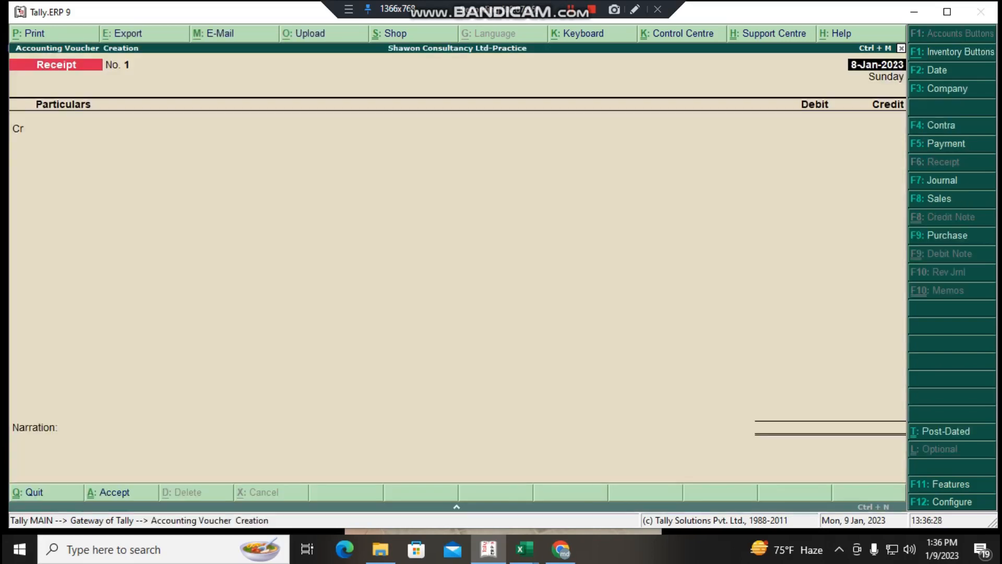
key("Escape")
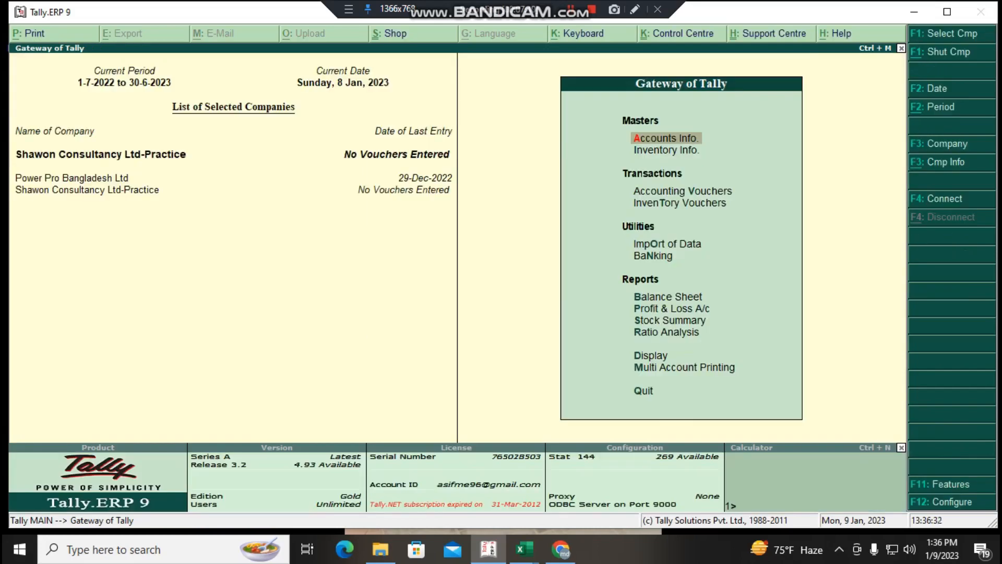
key("Down")
key("Down")
key("Down")
key("Up")
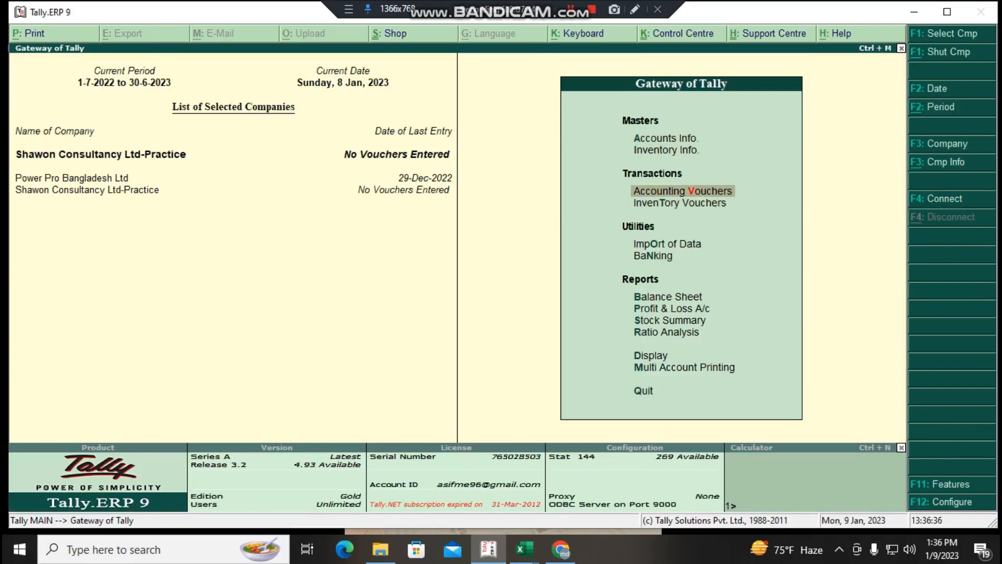
key("Return")
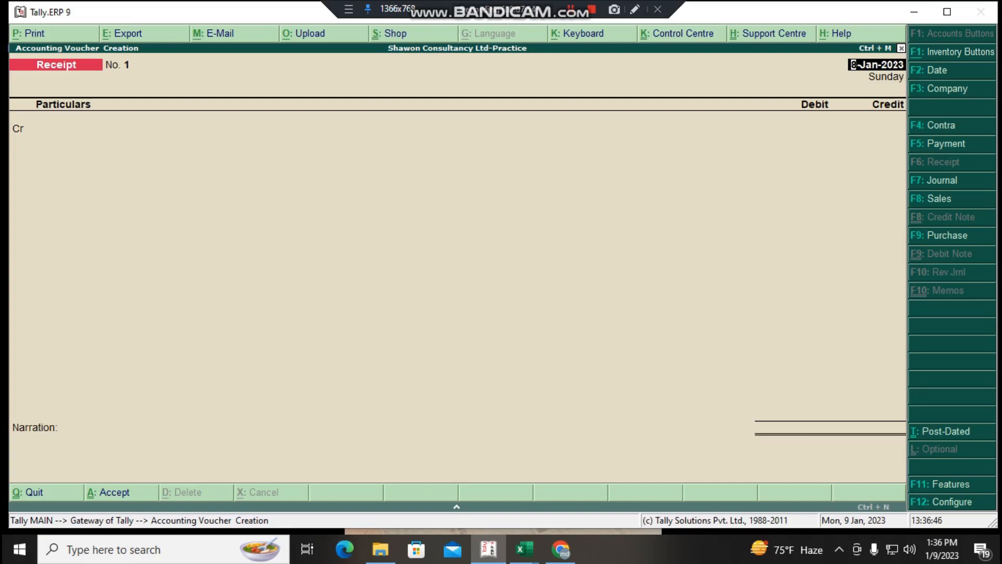
type("9.1.2023")
key("Return")
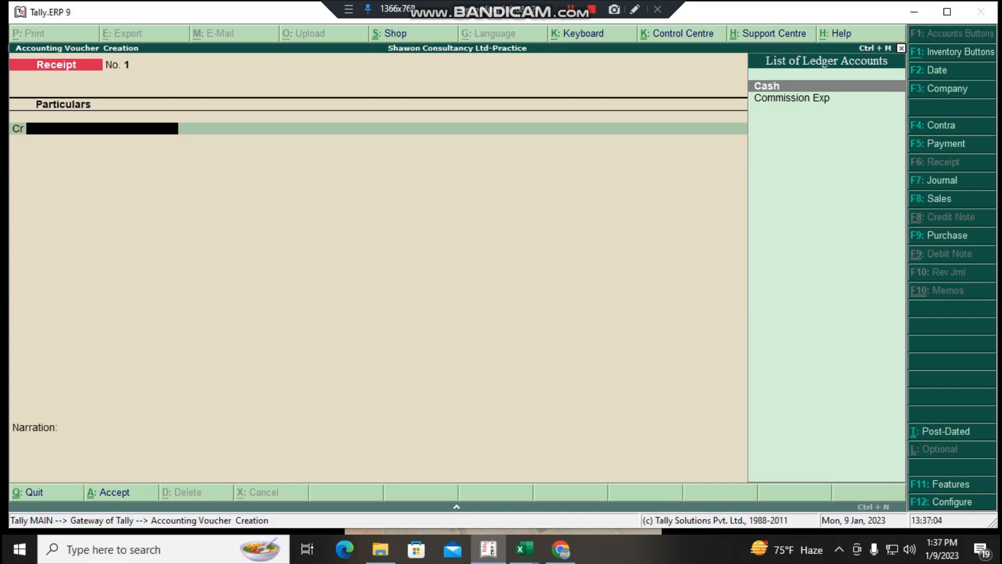
type("S")
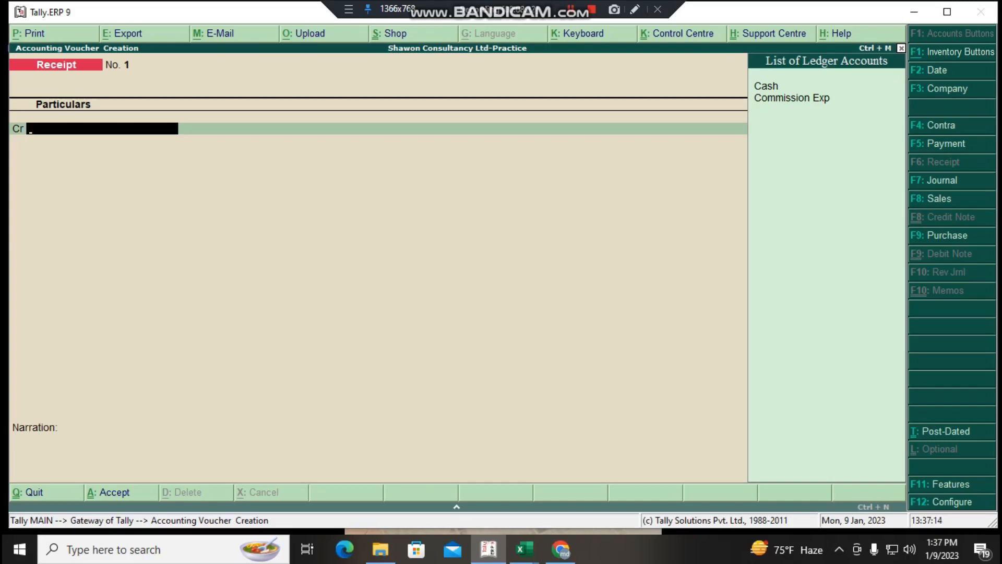
key("Escape")
key("Return")
key("Escape")
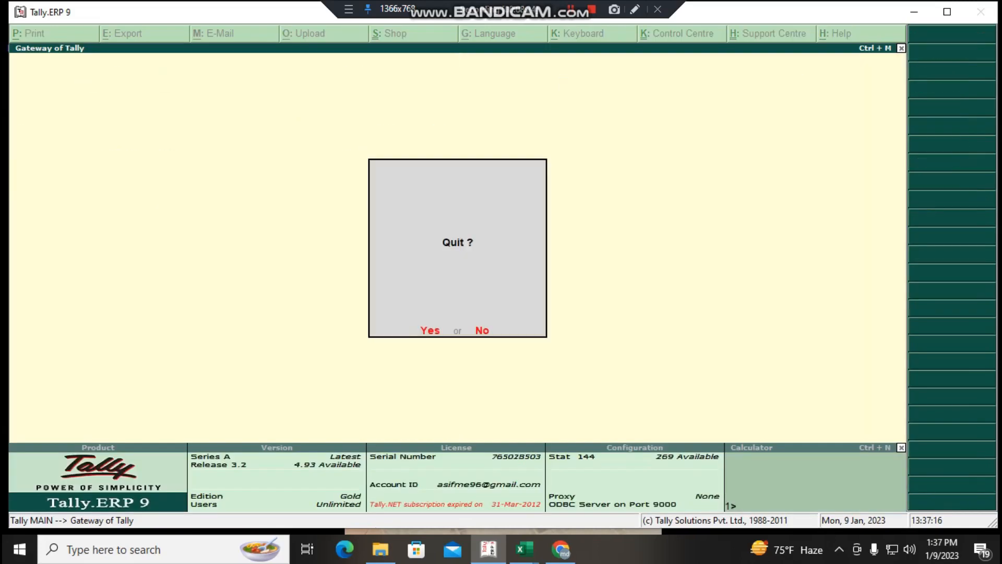
key("Escape")
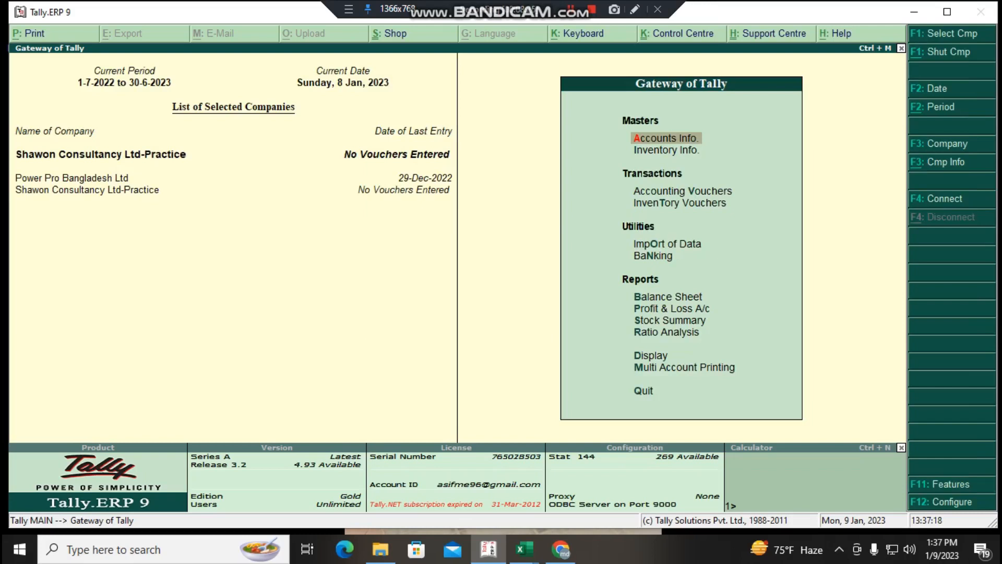
- Start a new single ledger under Accounts Info, name it Parts Sales, and leave its alias blank
key("Return")
key("Down")
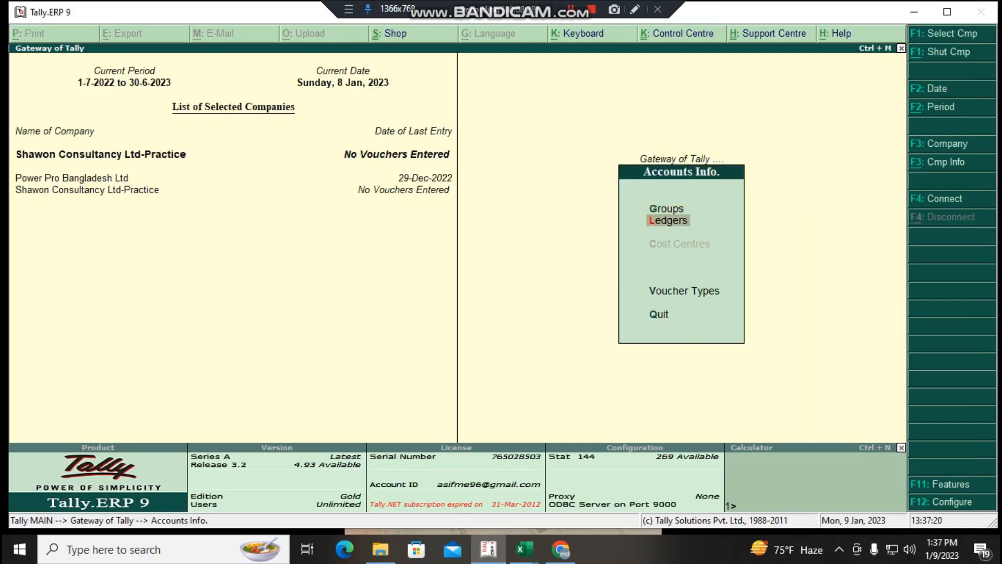
key("Return")
key("Return")
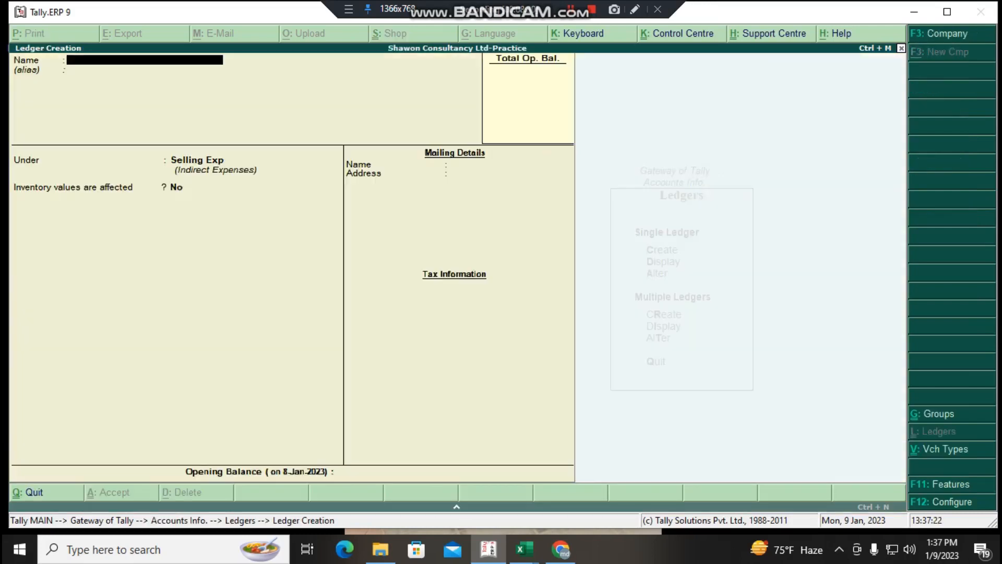
type("rts Sales")
key("Return")
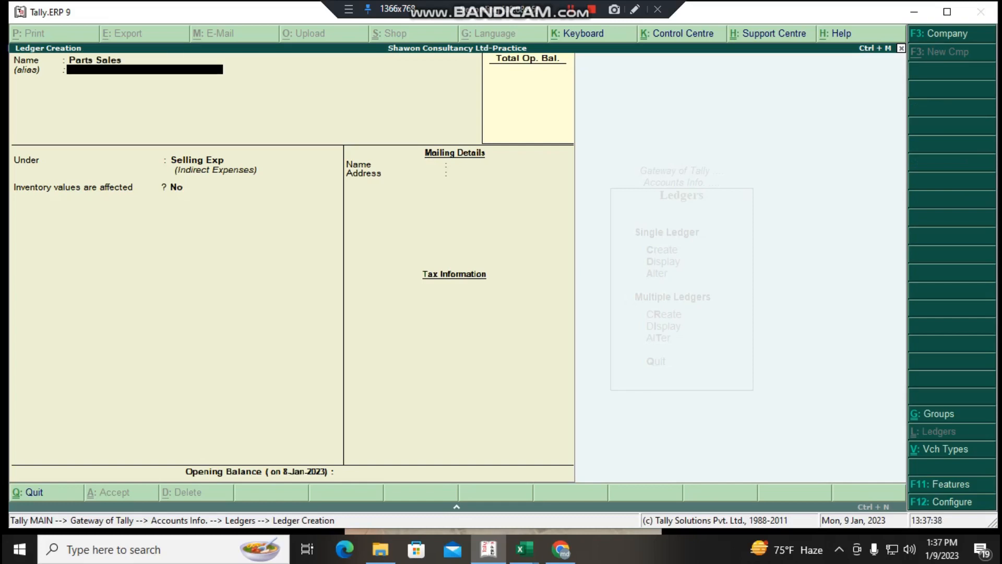
key("Return")
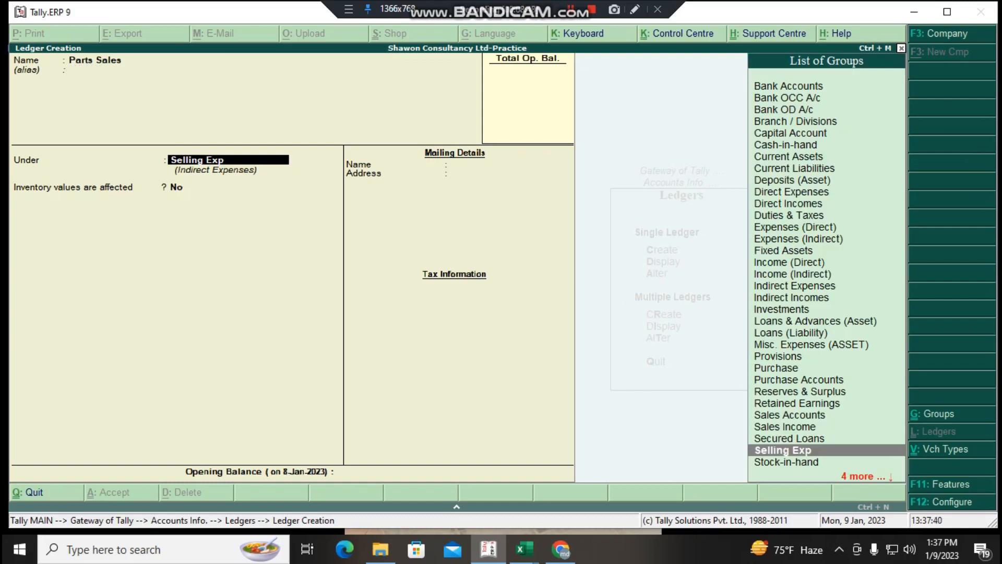
- Save the Parts Sales ledger under the Sales Income group with inventory values affected at No, and return to the Gateway of Tally
type("Sa")
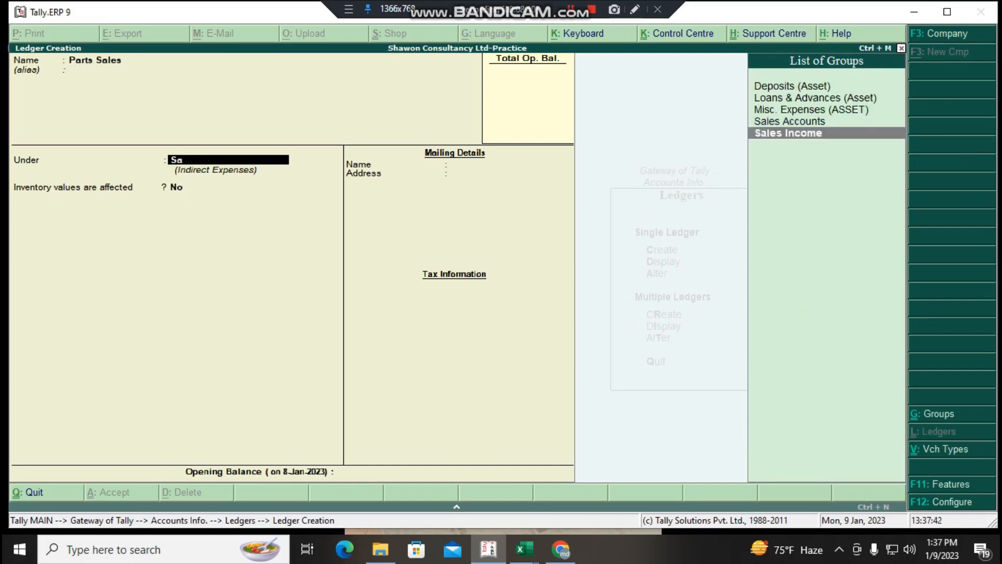
key("Up")
key("Down")
key("Return")
key("Return")
key("Return")
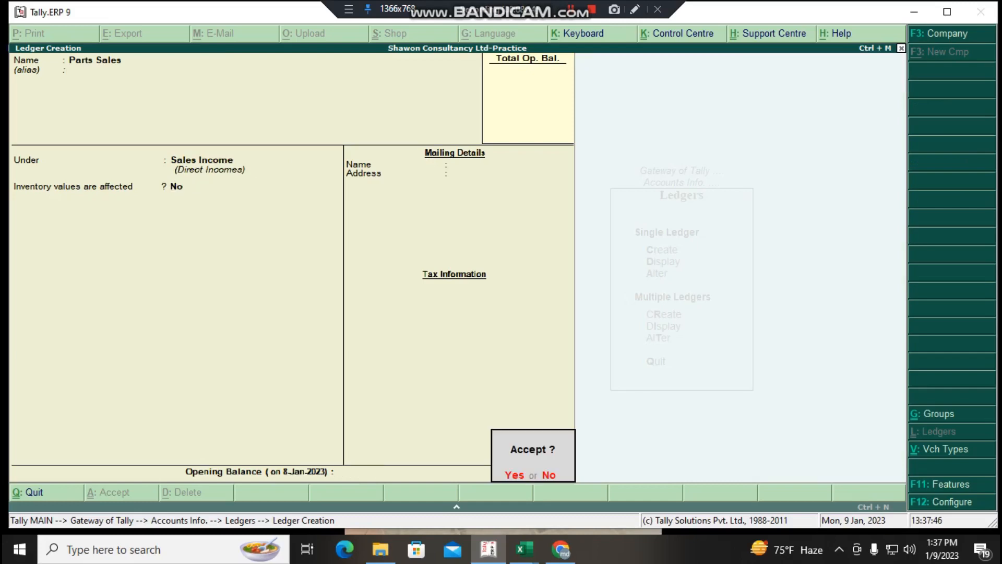
key("Return")
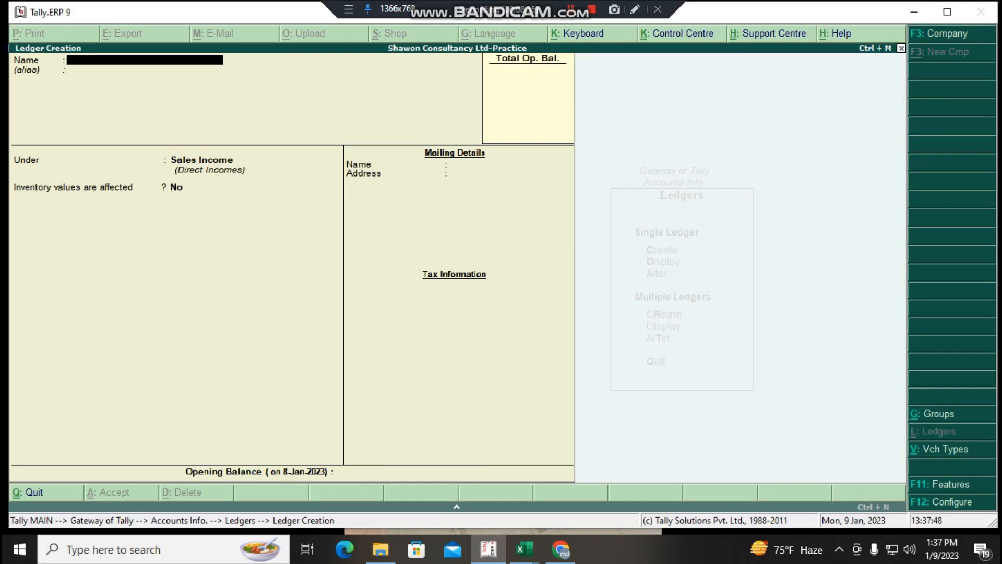
key("Escape")
key("Escape")
key("Escape")
key("Escape")
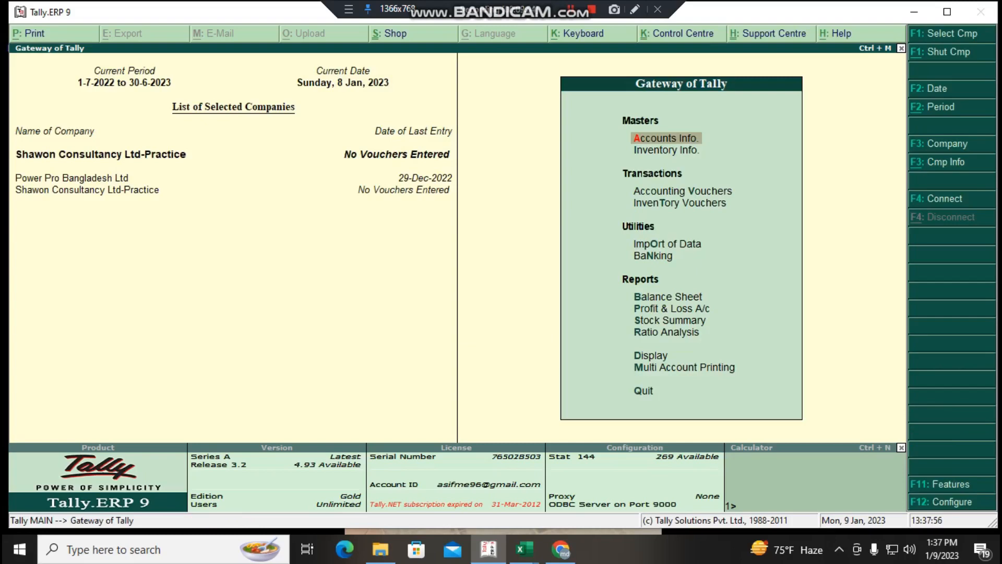
left_click(571, 10)
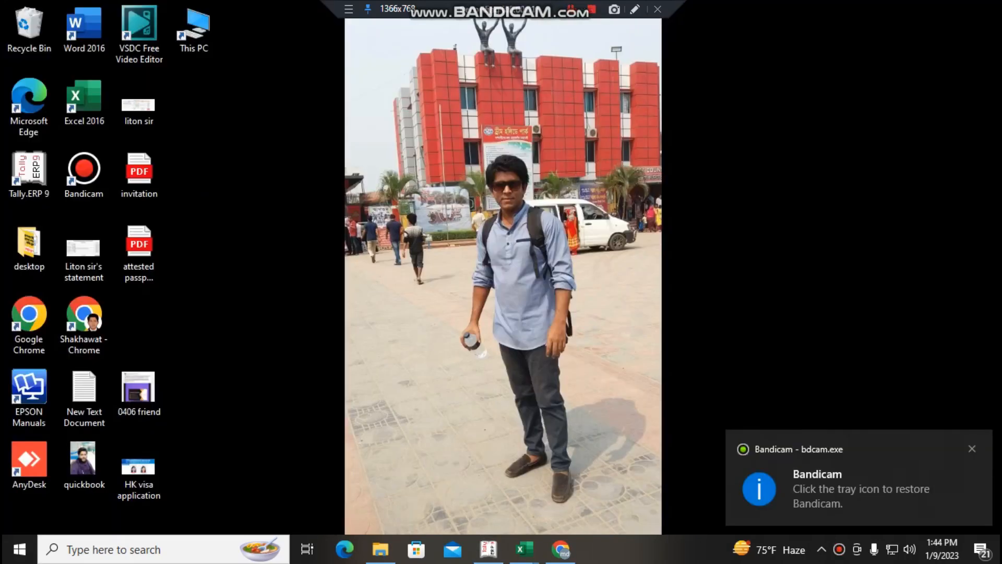
- Switch to Tally.ERP 9 and open the creation form for a new single ledger
left_click(488, 549)
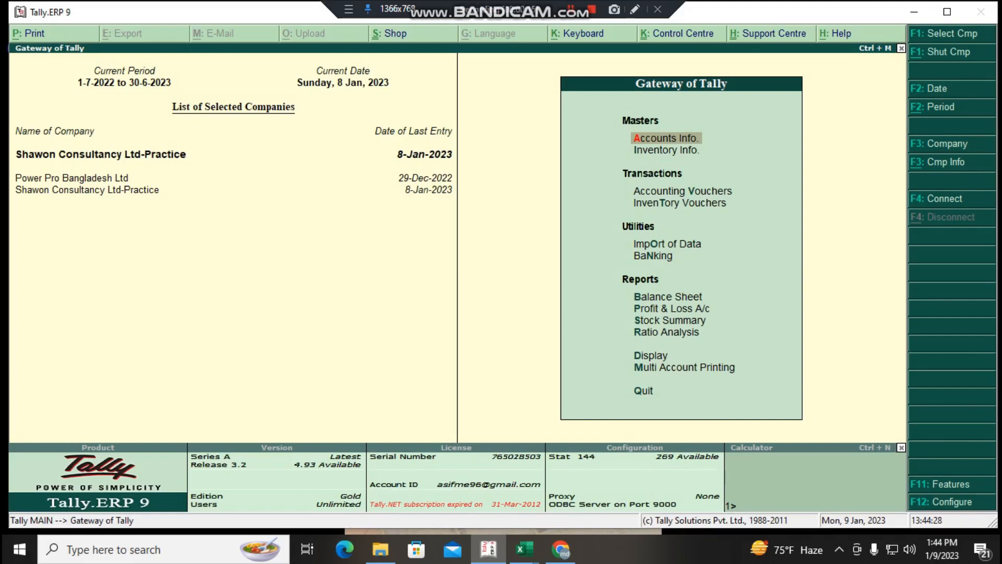
key("Return")
key("Down")
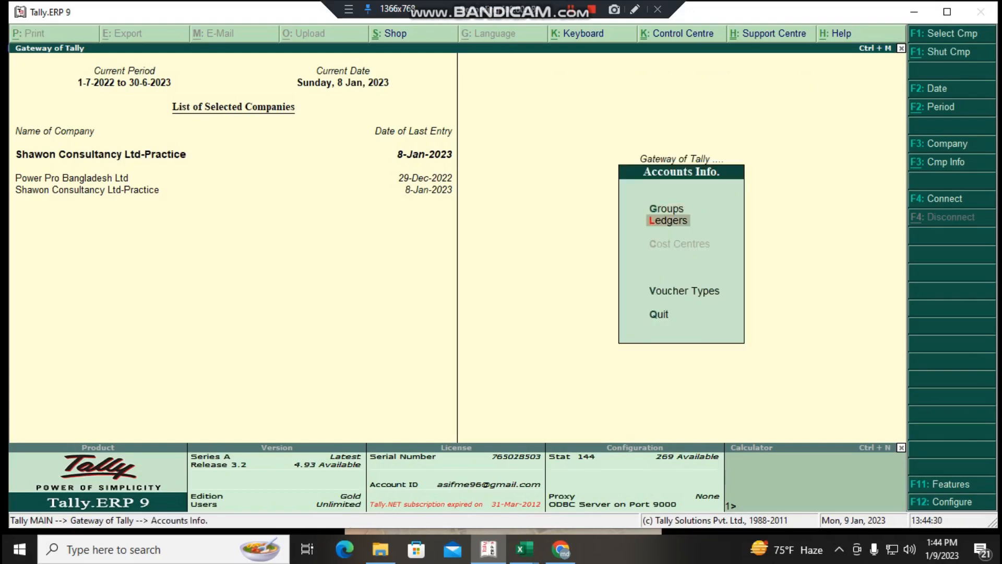
key("Return")
key("Return")
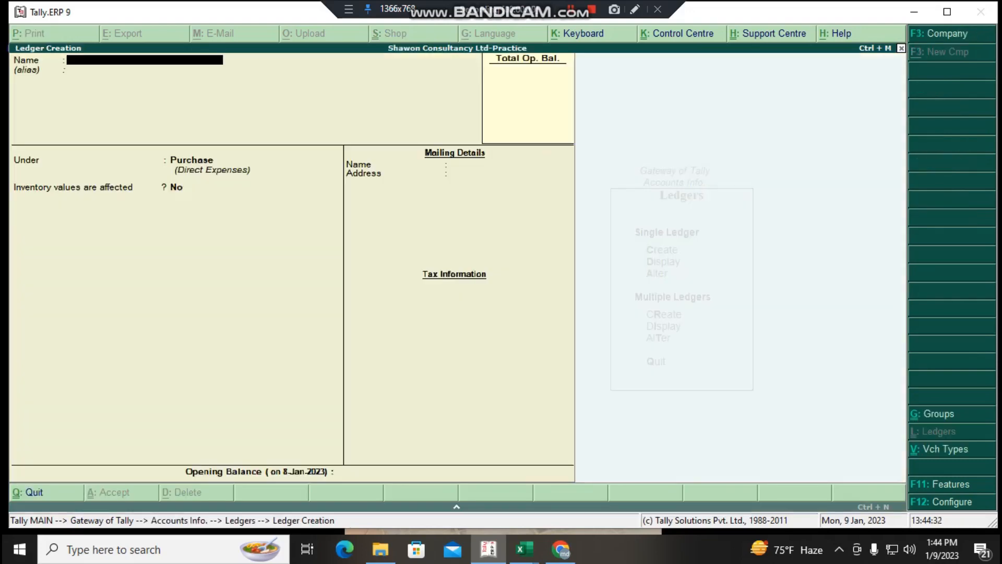
- Name the new ledger Parts Sales-Asgffhg and leave its alias blank
type("Parts Sales")
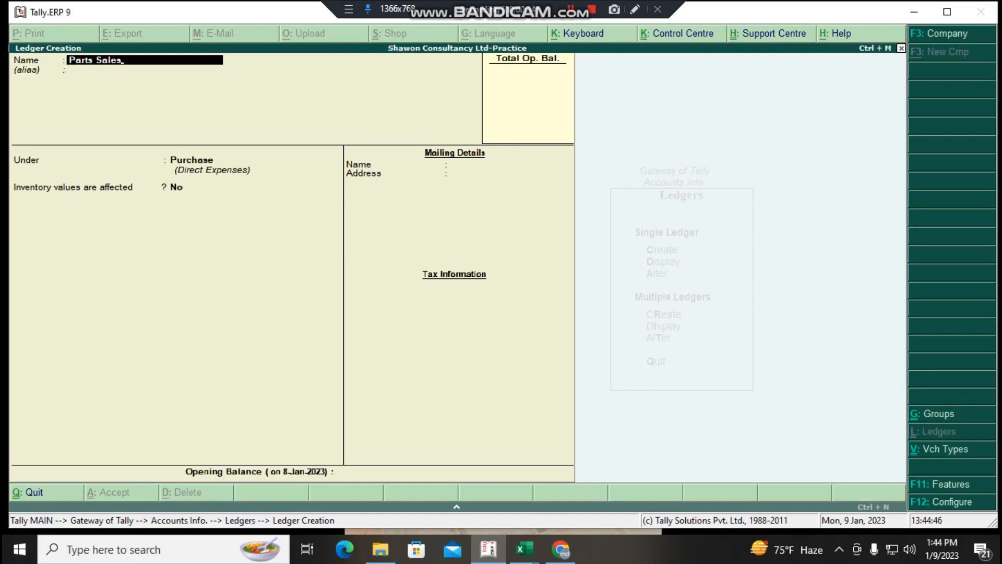
type("-Asgffhg")
key("Return")
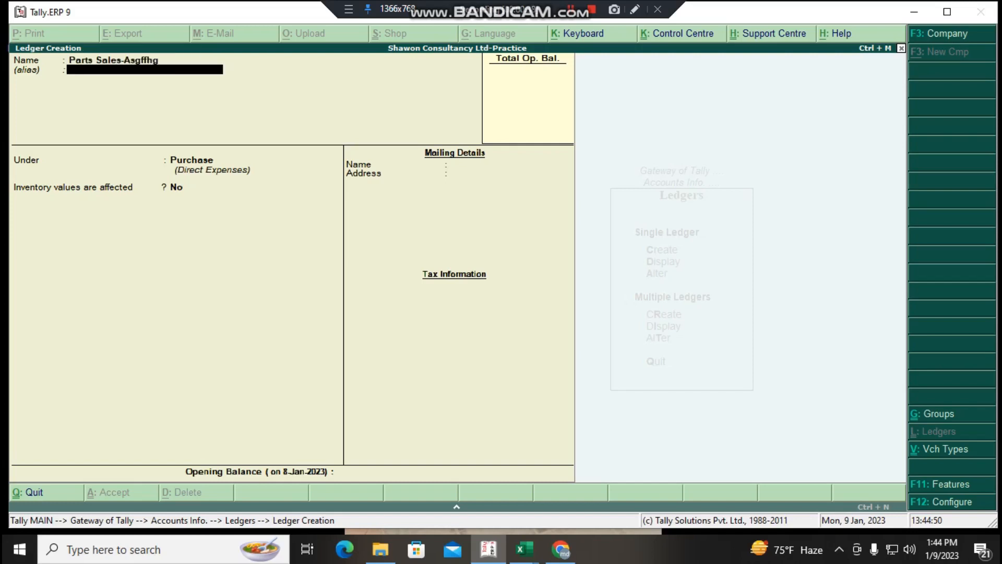
key("Return")
- Save the Parts Sales-Asgffhg ledger under Sales Income with inventory values affected at No, and return to the Gateway of Tally
type("Sal")
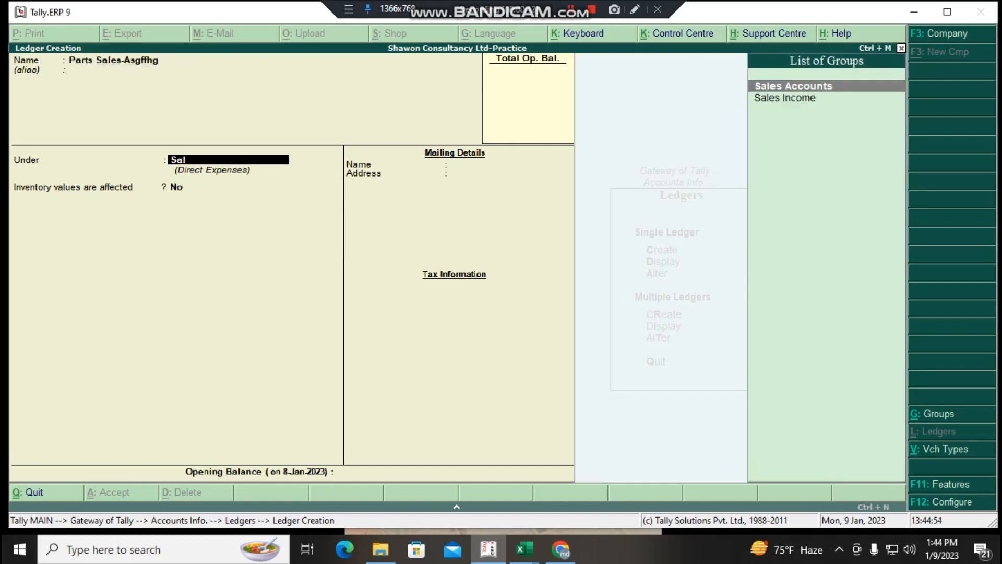
key("Down")
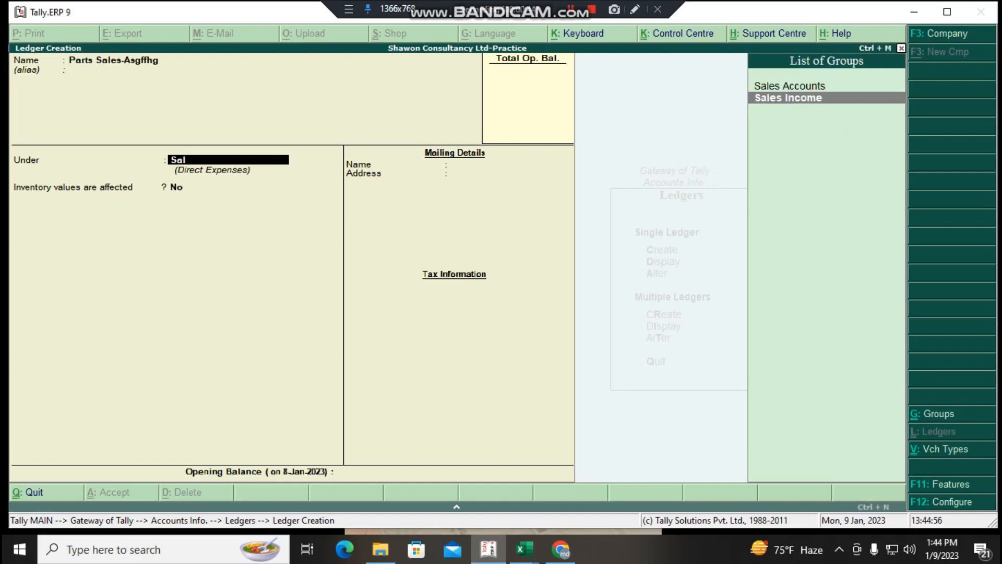
key("Return")
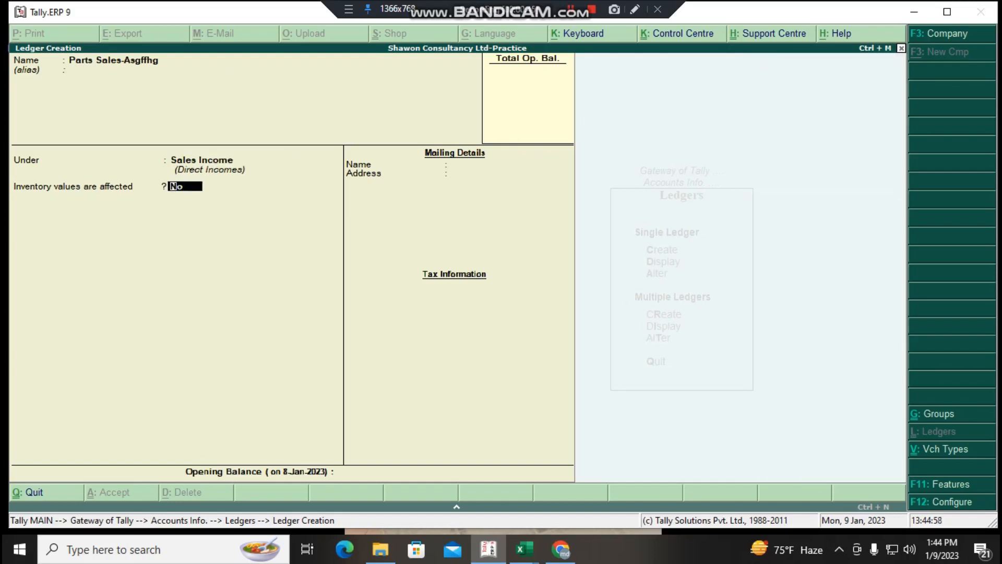
key("Return")
key("Return")
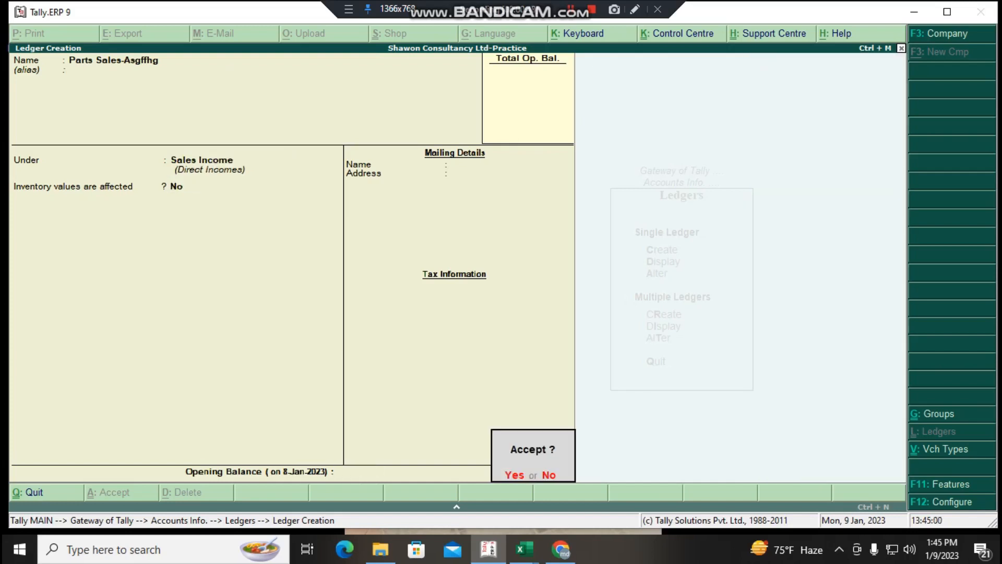
key("y")
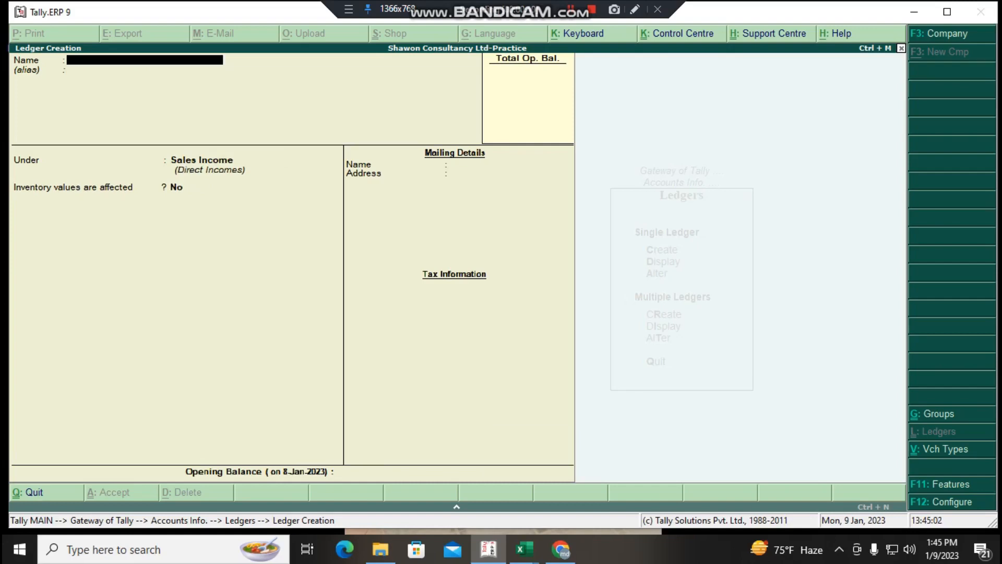
key("Escape")
key("Escape")
key("Escape")
key("Escape")
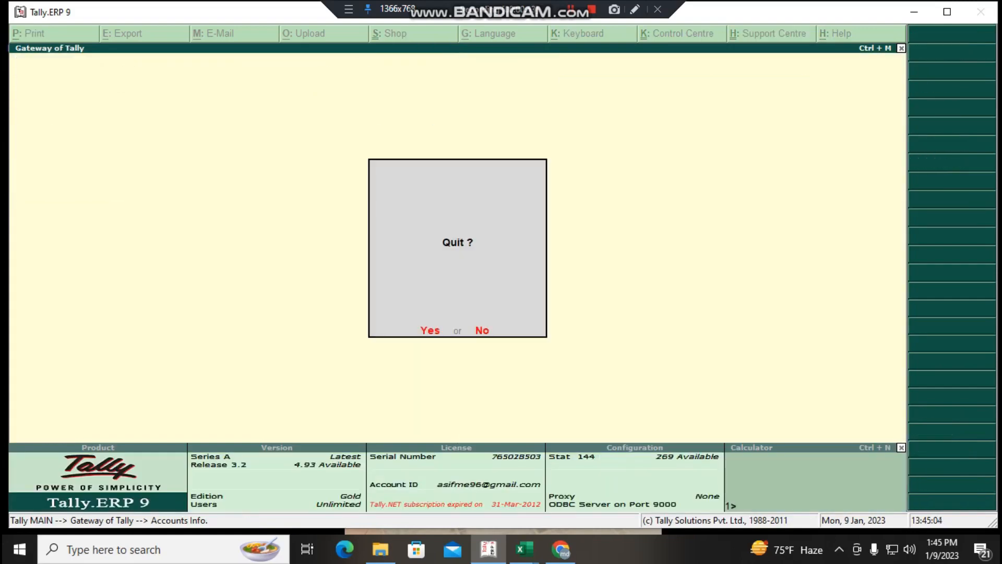
key("n")
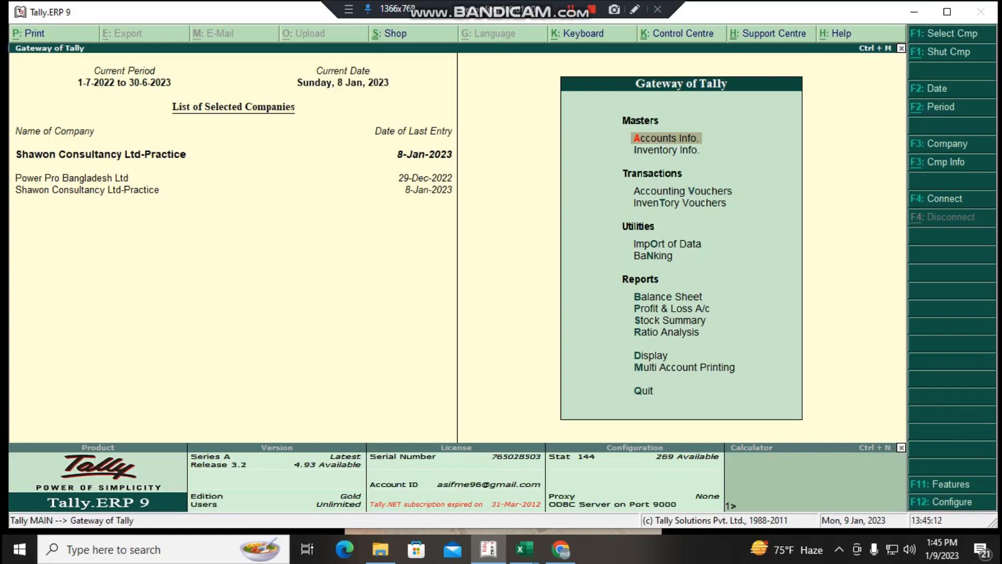
- Start another single ledger, name it Parts Purchase-Aaaaa, and leave its alias blank
key("Return")
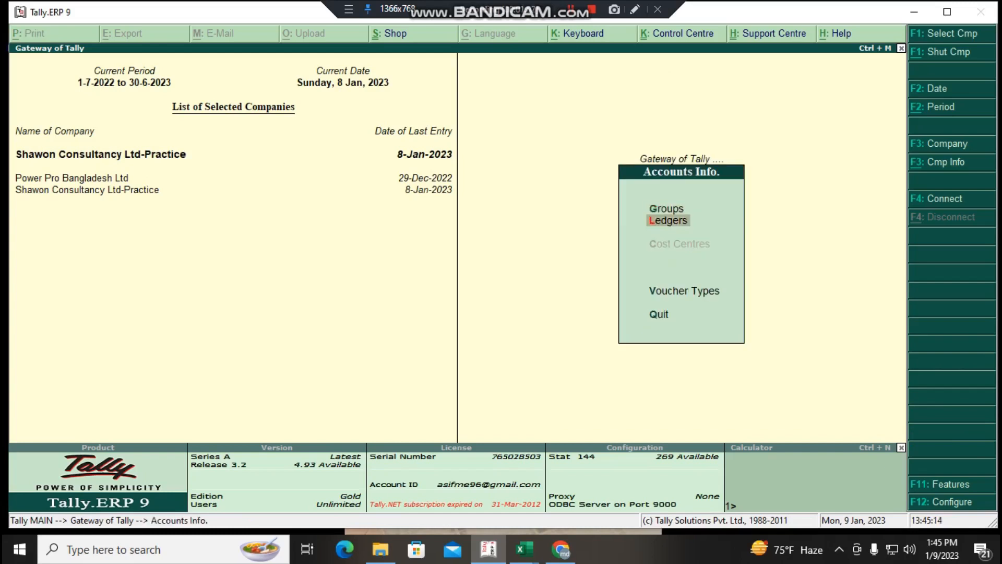
key("Return")
key("Return")
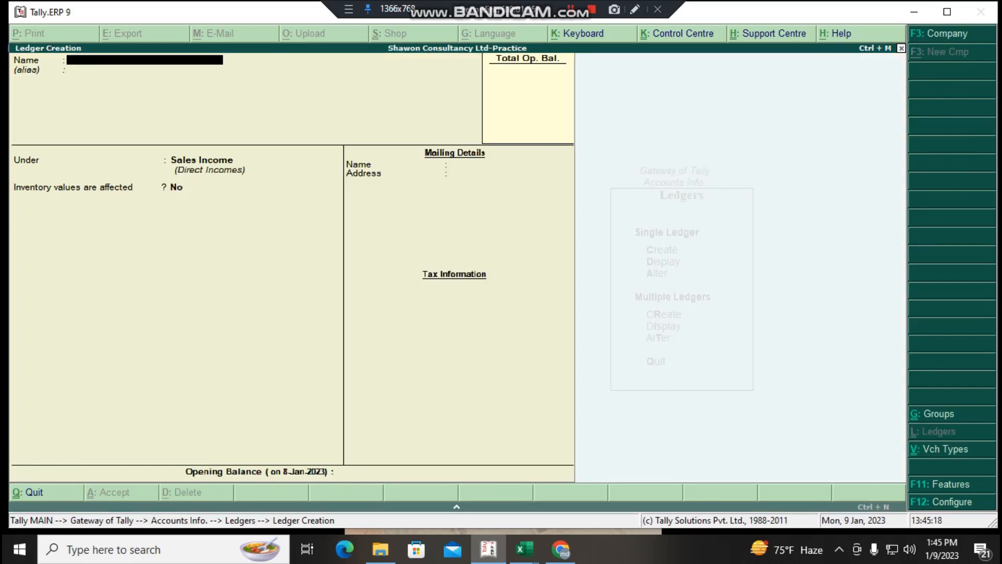
type("Parts Purchase-Aaaaa")
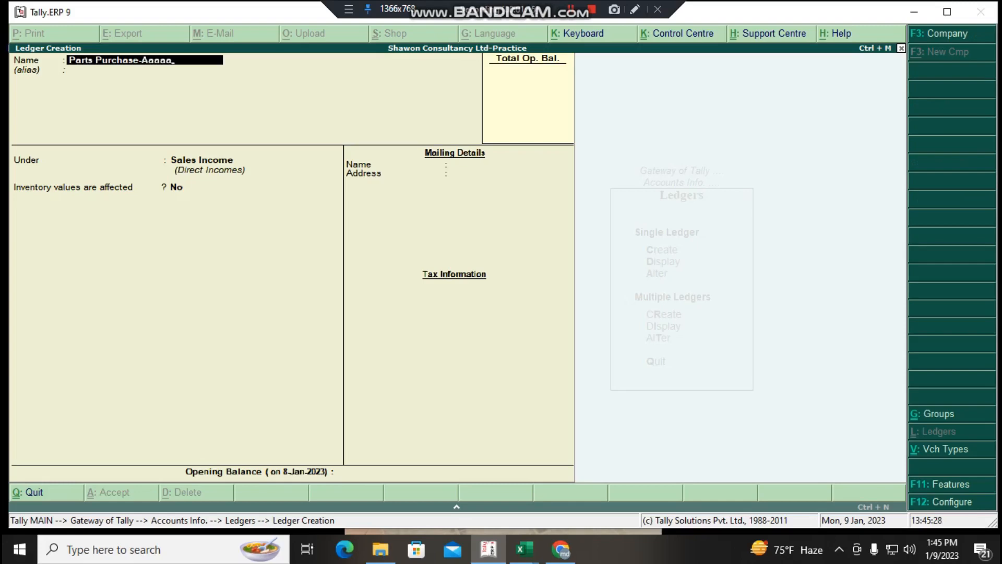
key("Return")
key("Return")
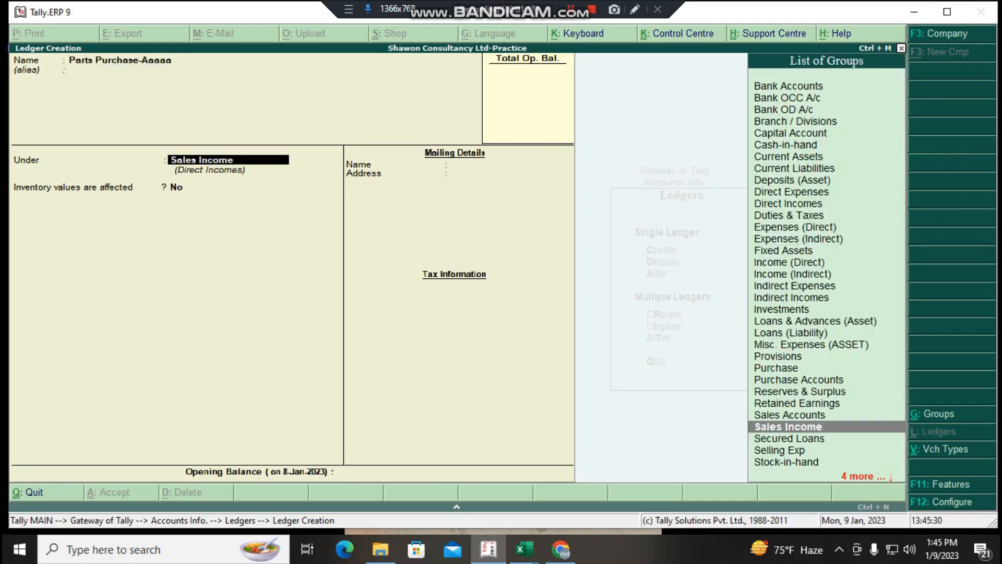
- Save the Parts Purchase-Aaaaa ledger under the Purchase group with inventory values affected at No, and return to the Gateway of Tally
type("Pur")
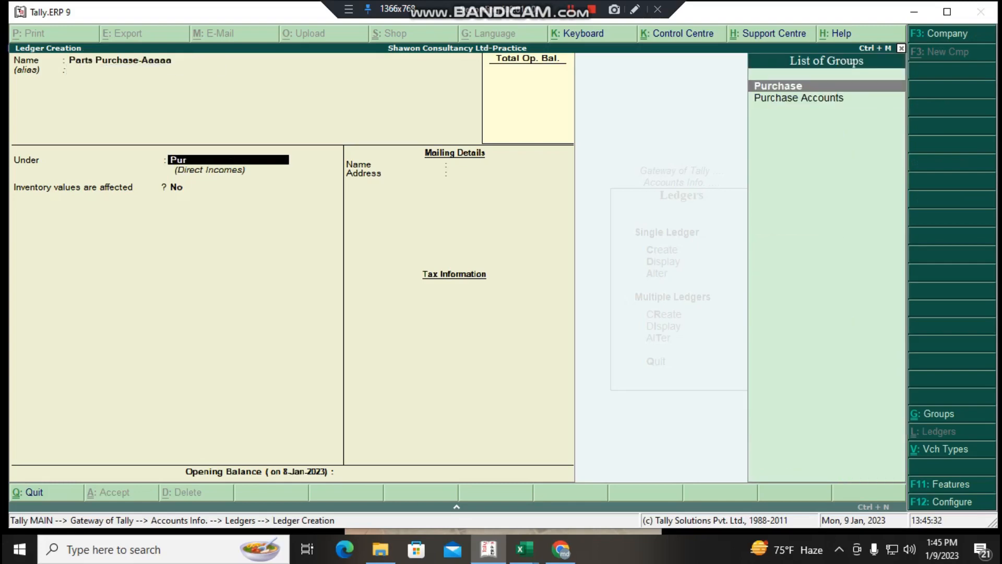
key("Return")
key("Return")
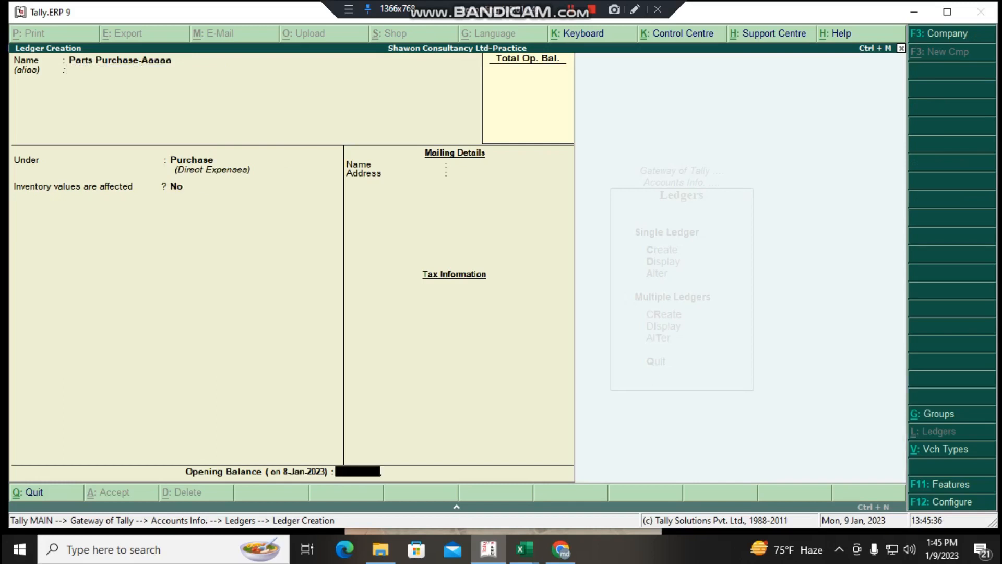
key("Return")
key("Return")
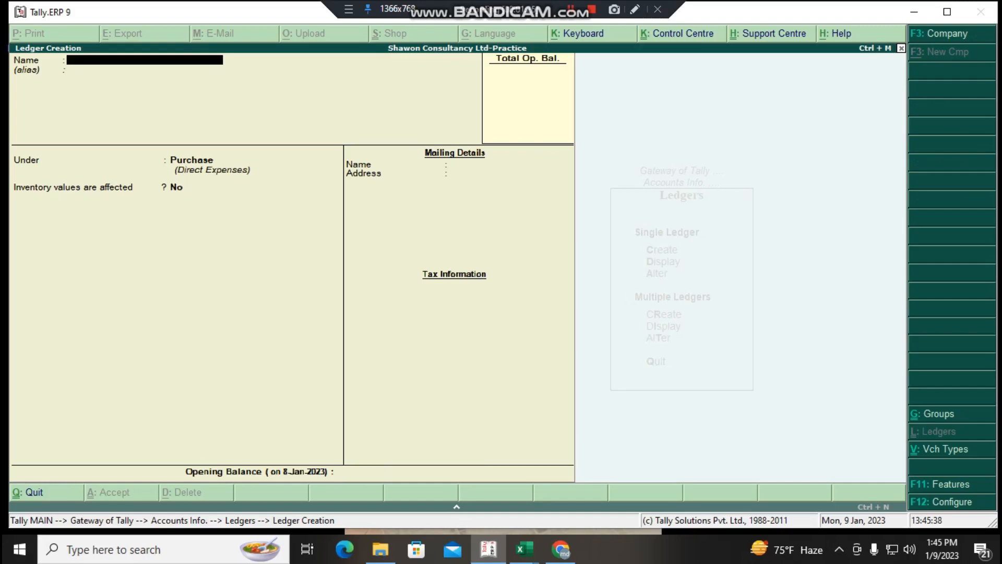
key("Escape")
key("Return")
key("Escape")
key("Escape")
key("Escape")
key("Escape")
key("Escape")
key("Escape")
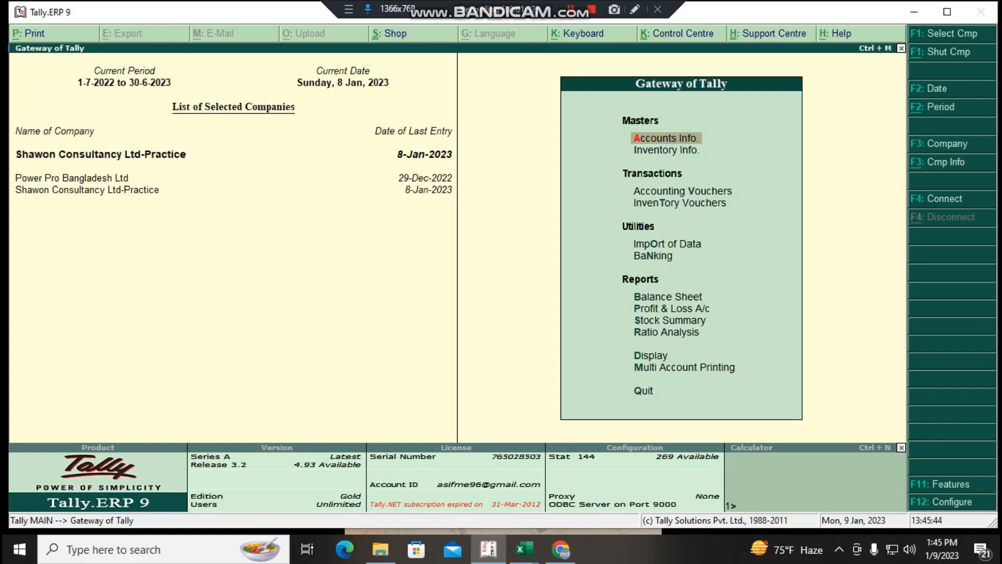
- Start a new Receipt accounting voucher dated 8-Jan-2023
key("Down")
key("Down")
key("Down")
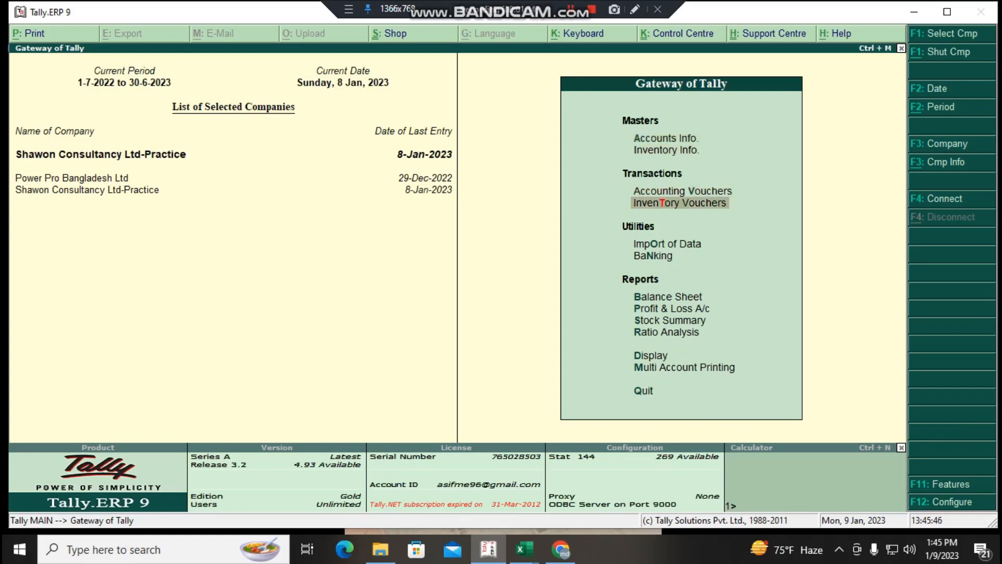
key("Up")
key("Return")
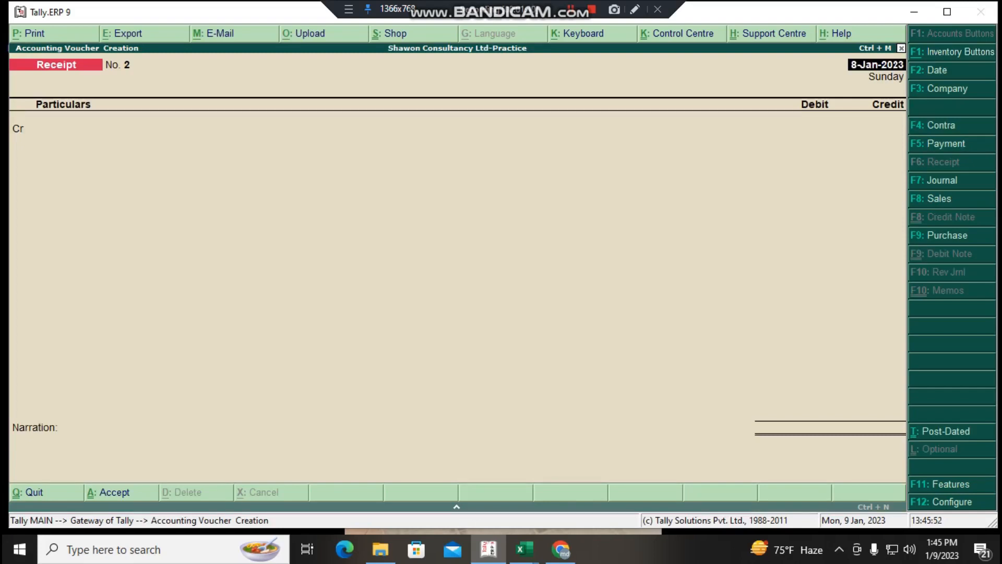
key("Return")
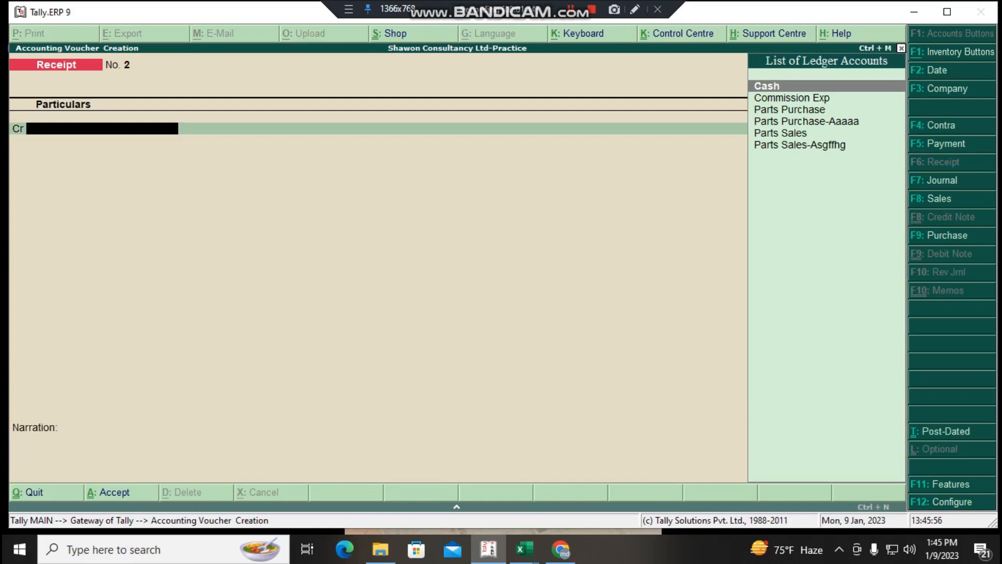
- Credit Parts Sales with 5,000 and debit Cash with 5,000 in the receipt voucher
key("Down")
key("Down")
key("Down")
key("Down")
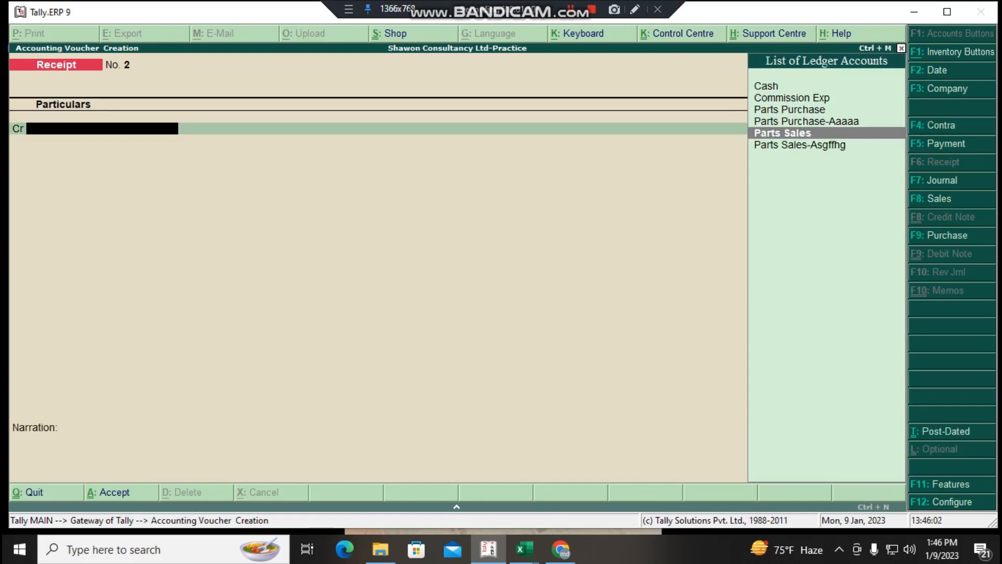
key("Return")
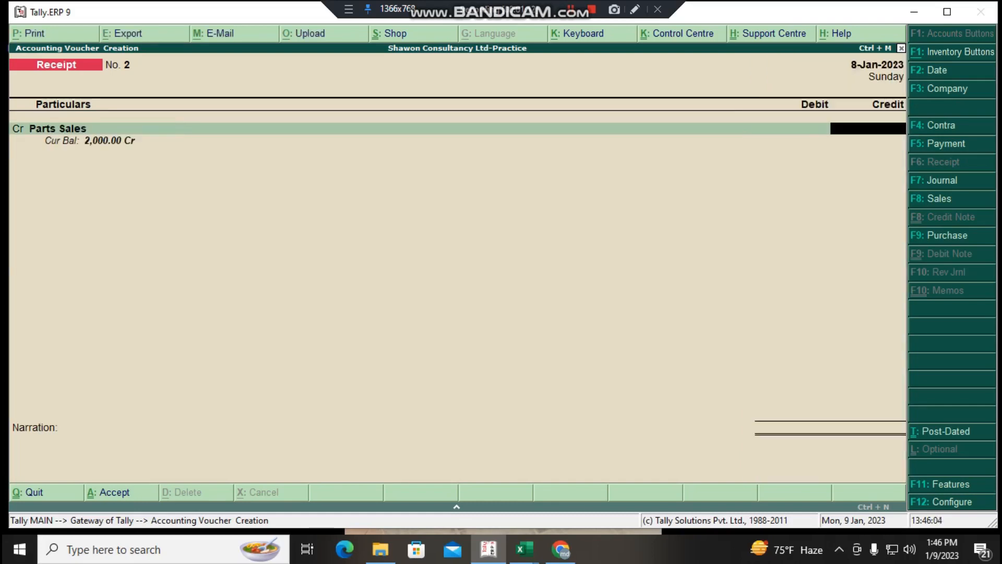
type("5000")
key("Return")
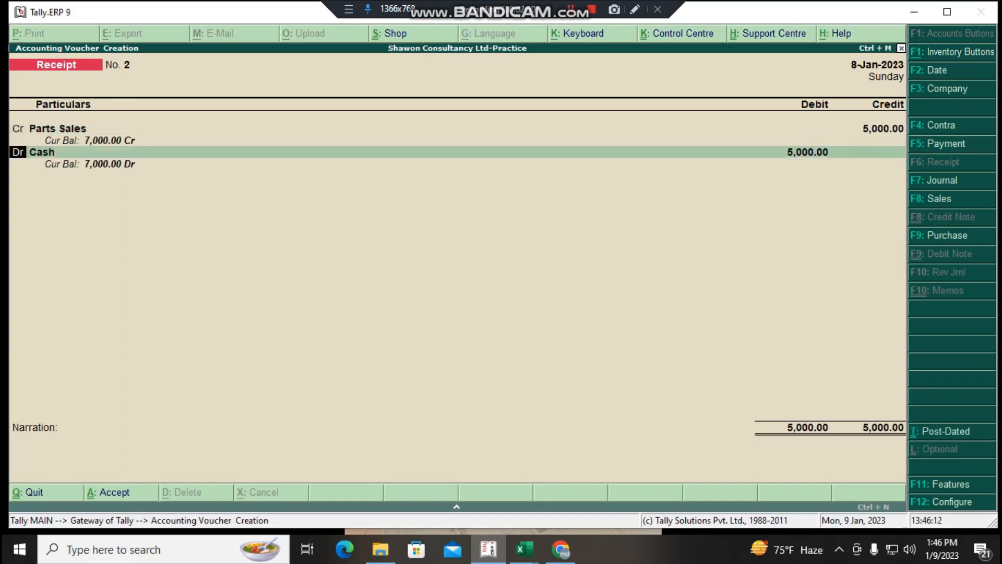
key("Return")
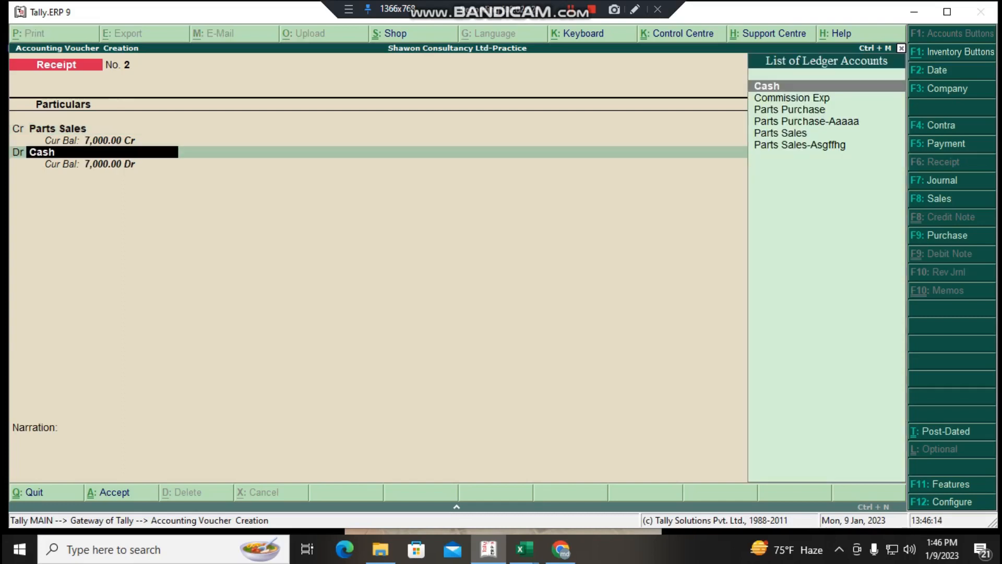
key("Return")
key("Return")
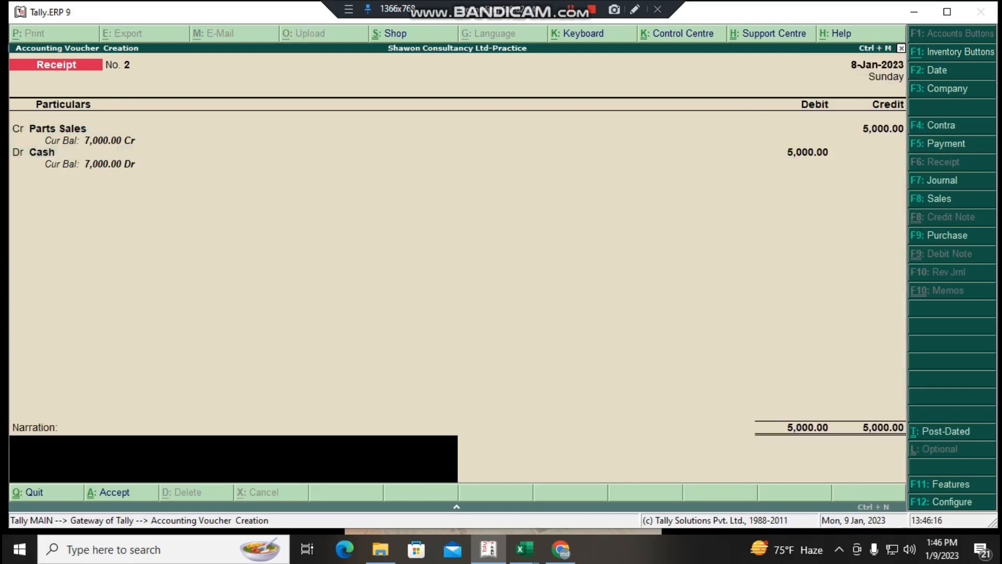
key("Print")
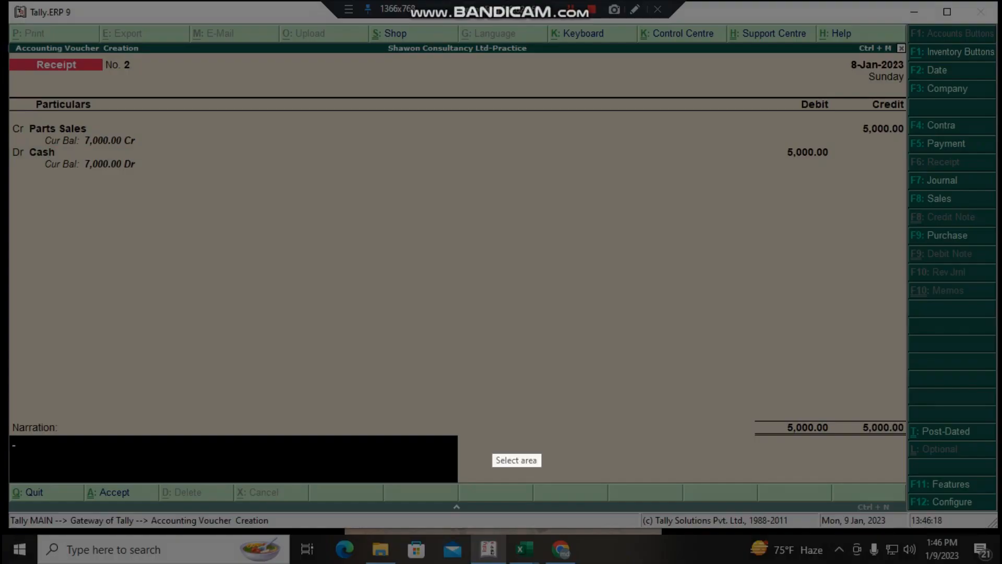
left_click_drag(15, 406, 501, 502)
key("Escape")
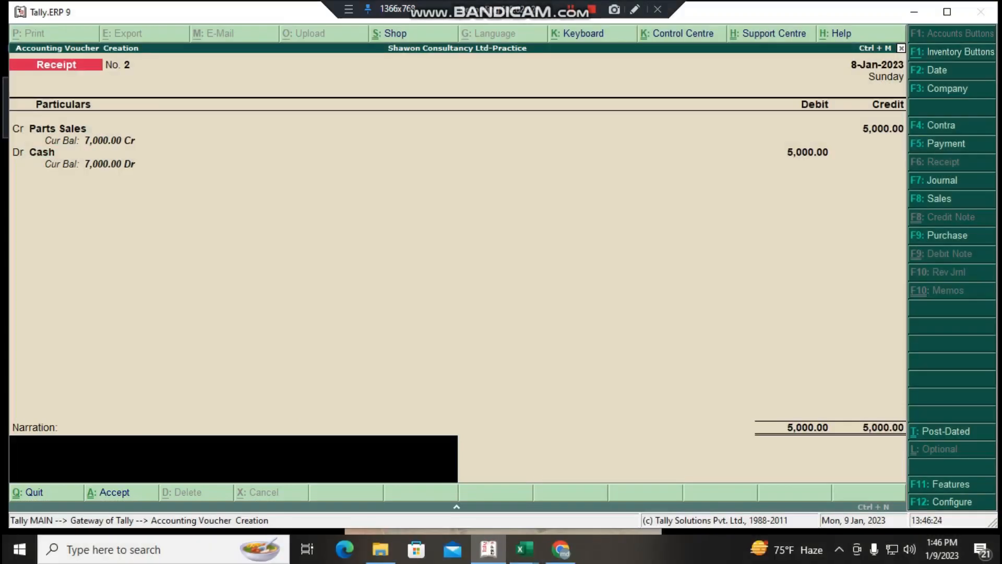
key("Print")
left_click_drag(3, 89, 45, 187)
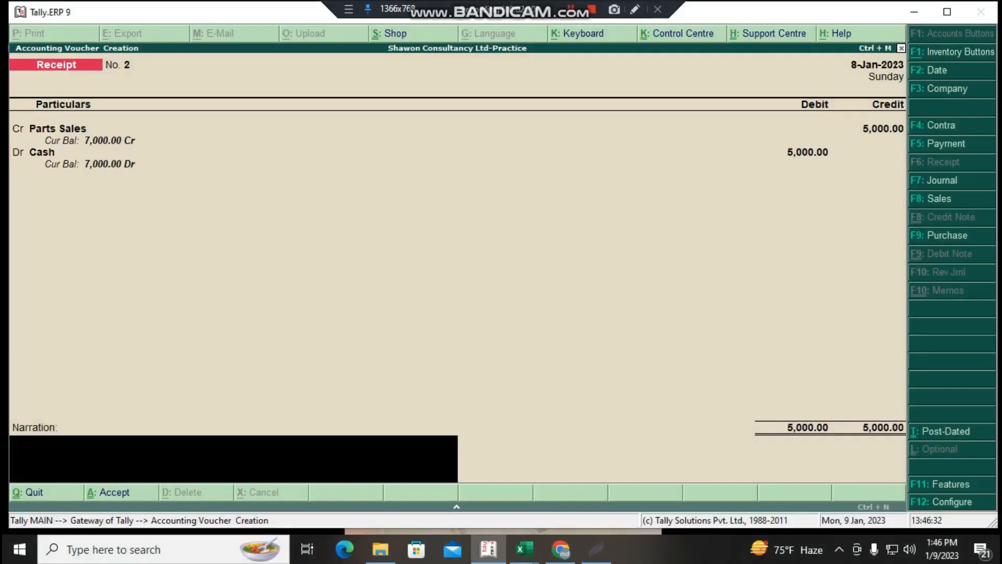
left_click(140, 202)
- Leave the narration blank and save the receipt voucher
key("Return")
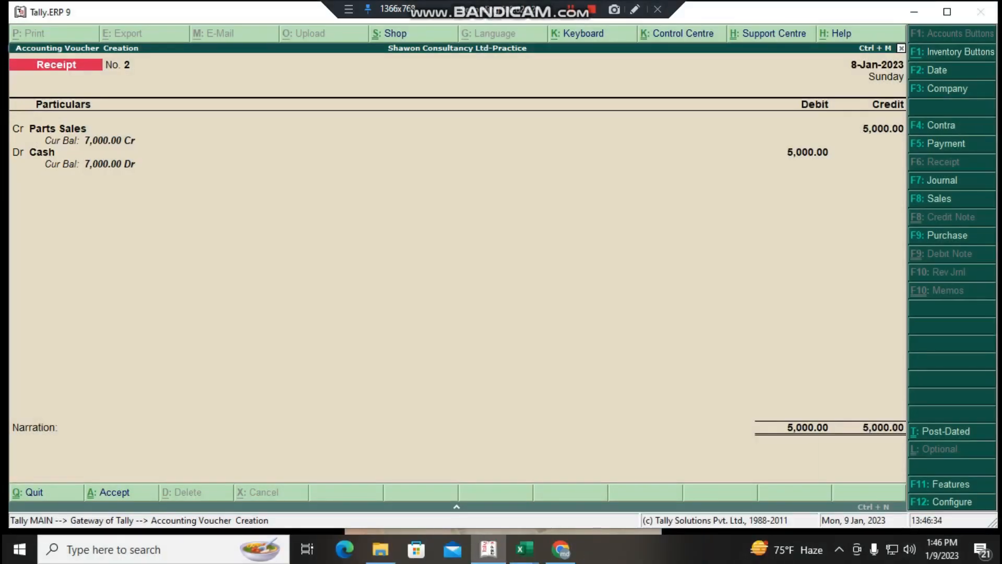
key("Return")
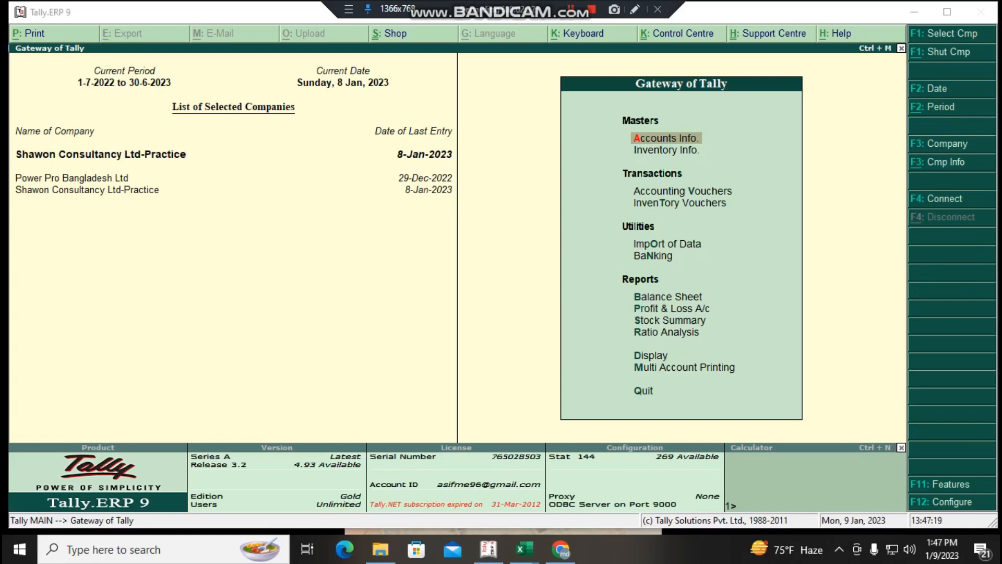
- Examine the indirect expenses and nett profit in the Profit & Loss A/c report, and return to the Gateway of Tally
left_click(671, 309)
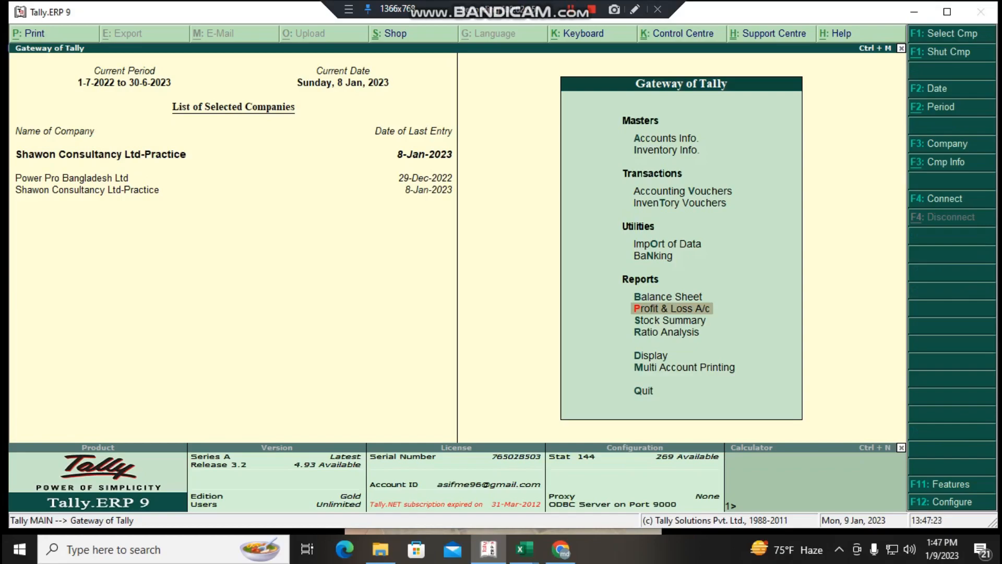
key("Print")
left_click_drag(577, 301, 748, 321)
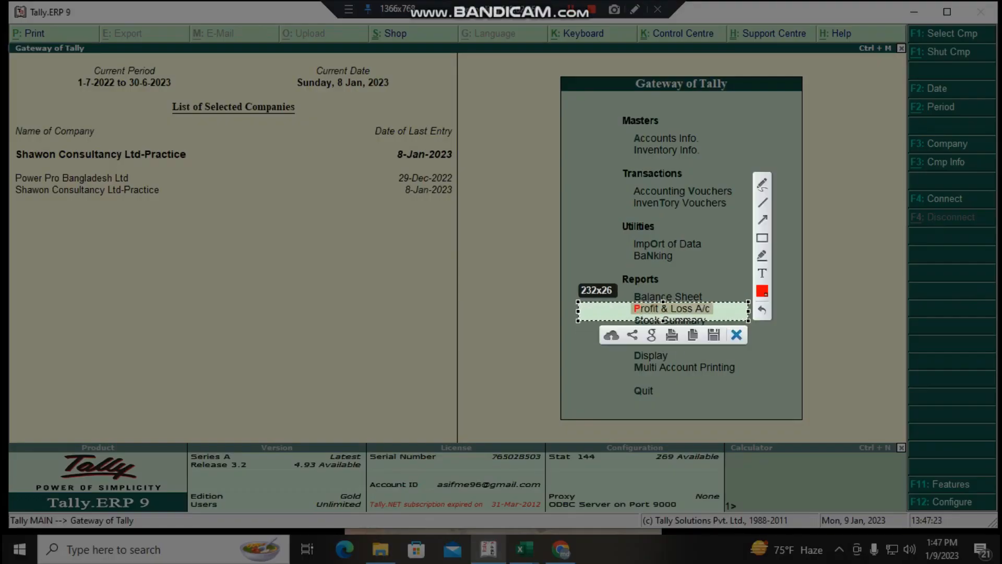
key("Escape")
key("Return")
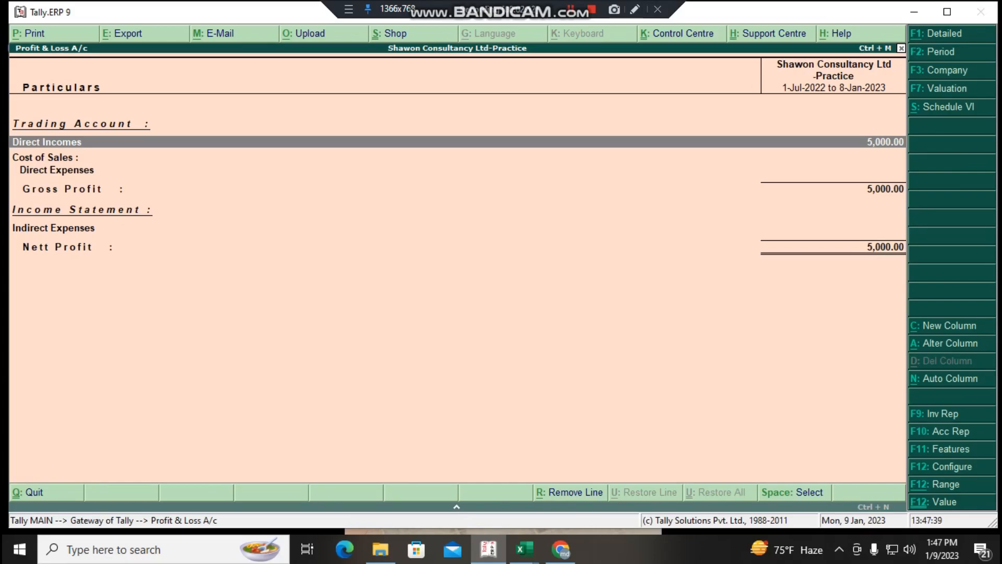
key("Print")
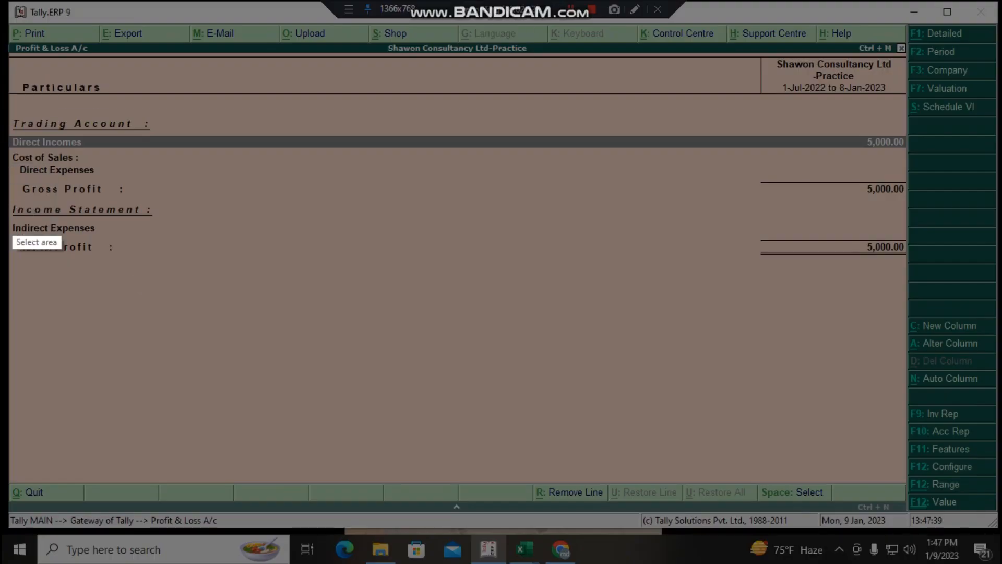
mouse_move(13, 220)
left_mouse_down()
mouse_move(14, 241)
mouse_move(680, 320)
mouse_move(910, 381)
left_mouse_up()
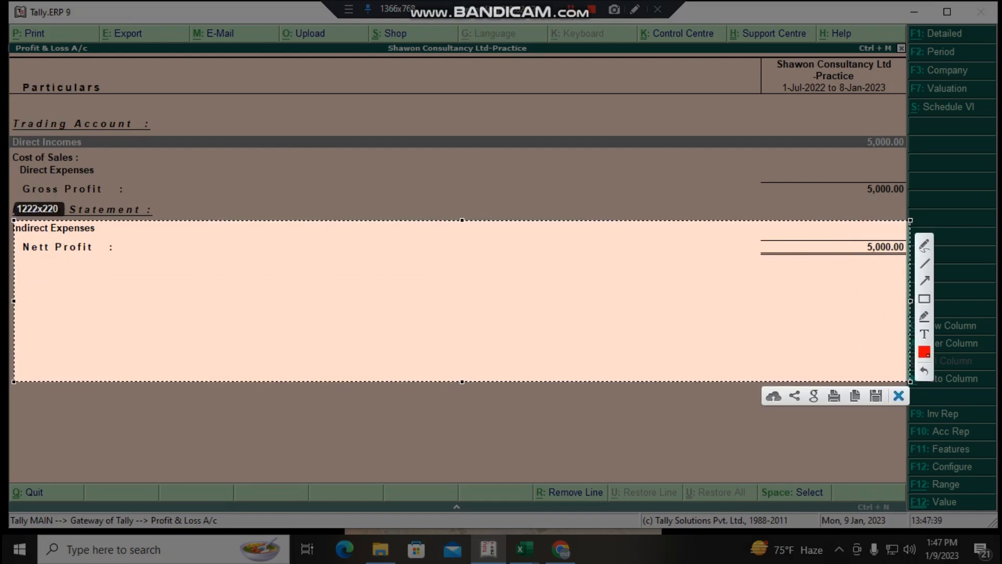
left_click(898, 396)
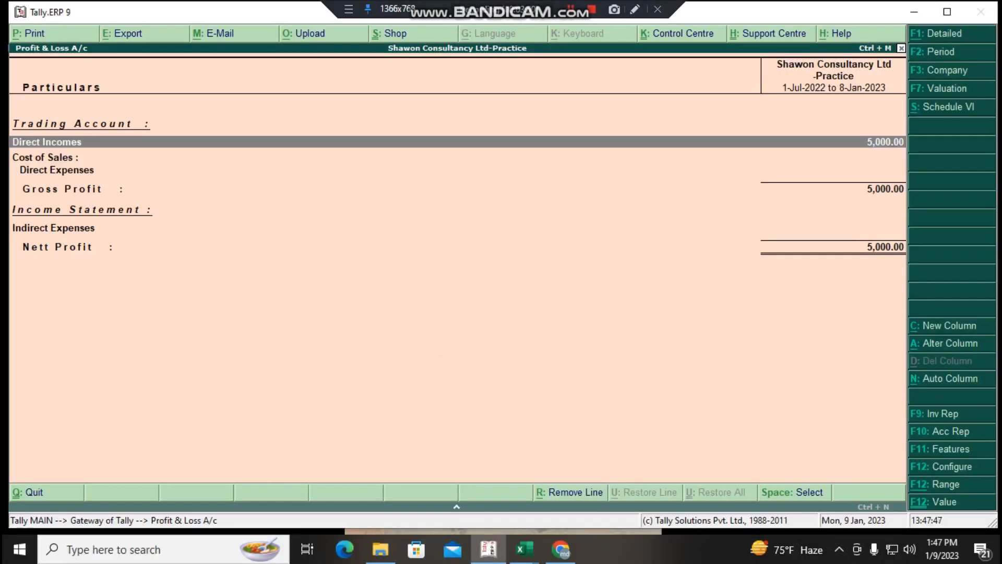
key("Escape")
key("Escape")
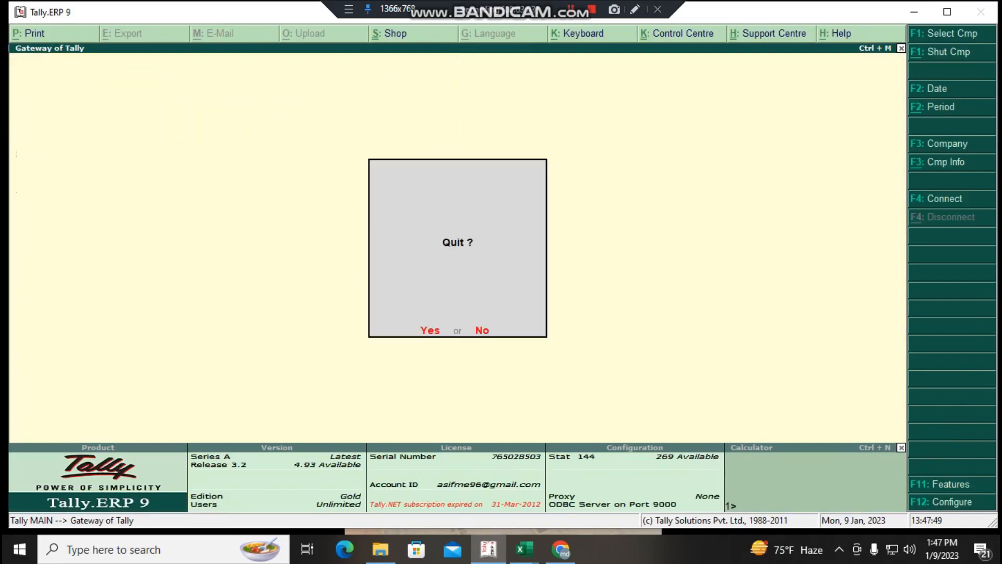
key("n")
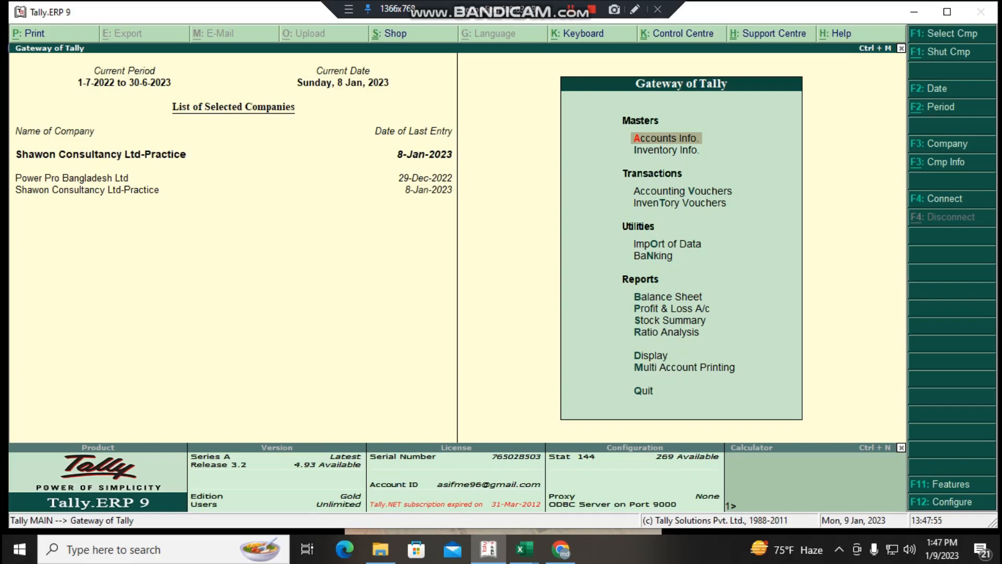
- Start another accounting voucher and set its date to 9.01.2023
key("Down")
key("Down")
key("Down")
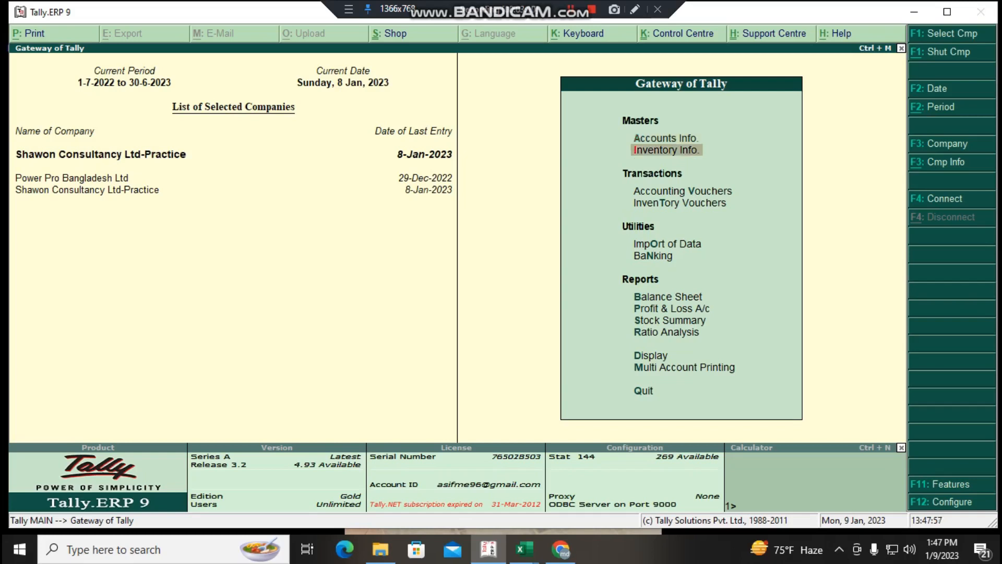
key("Up")
key("Return")
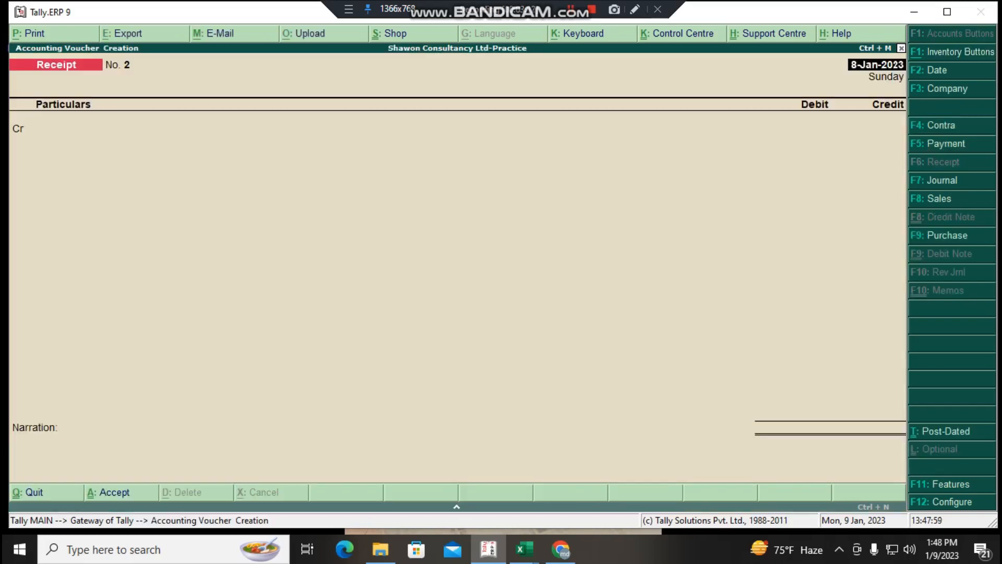
key("BackSpace")
type("9.01.2023")
key("Return")
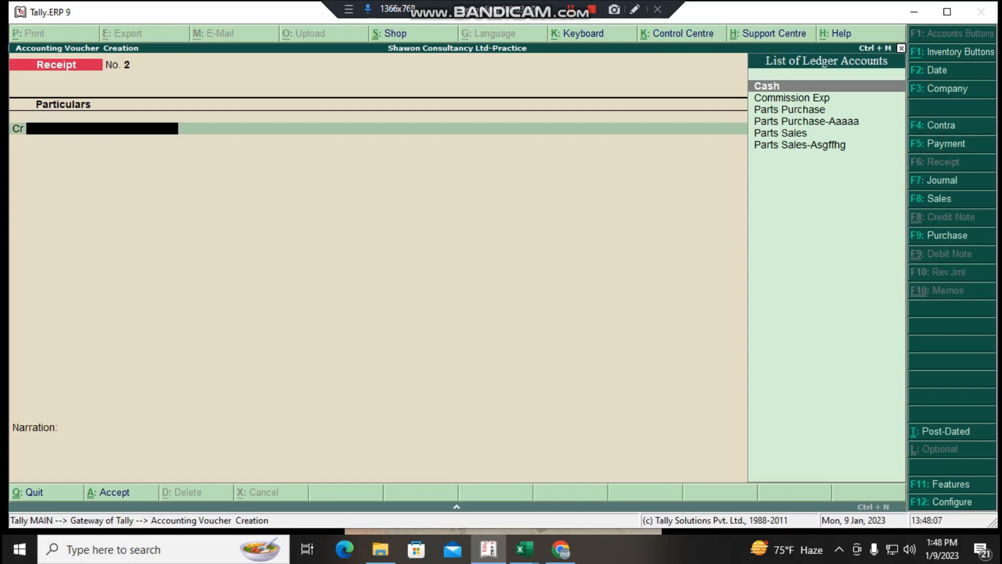
key("Print")
left_click(3, 99)
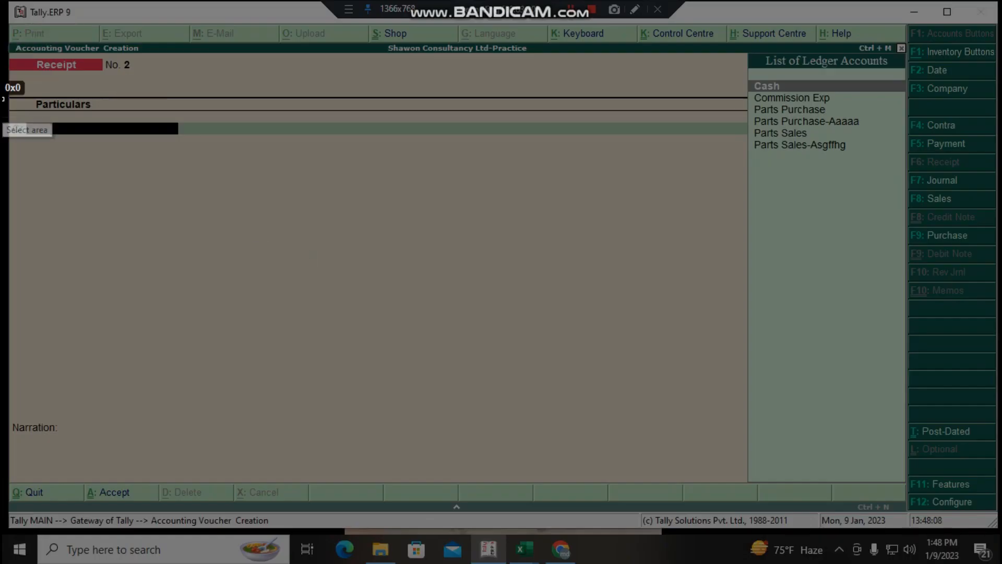
left_click_drag(3, 99, 53, 191)
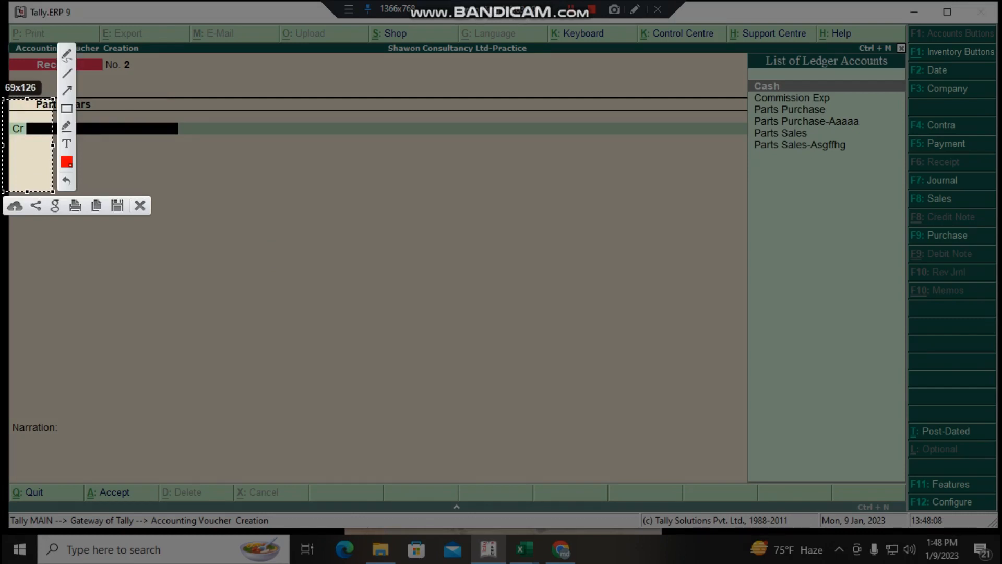
left_click(140, 206)
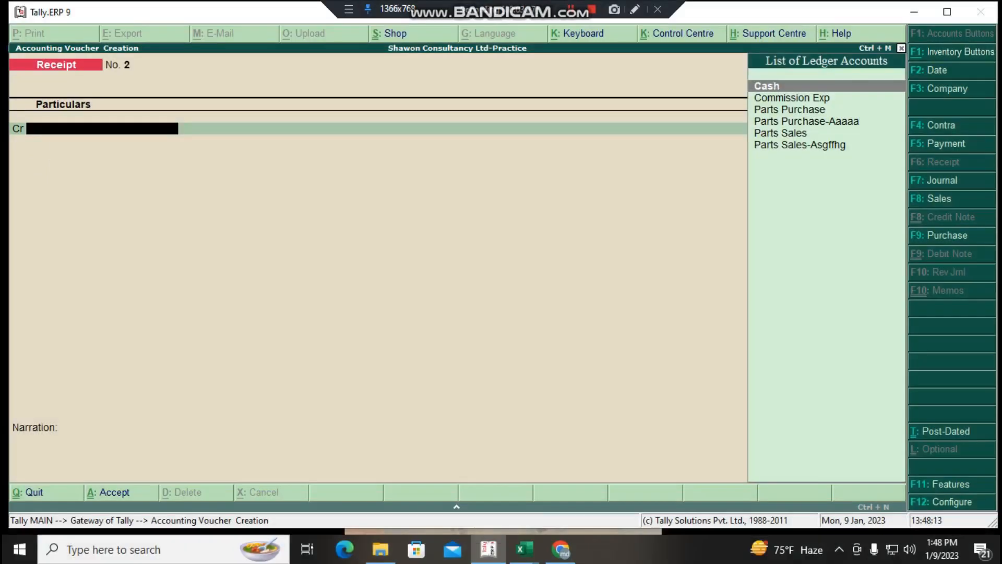
- Switch the new voucher to the Payment type and keep 9-Jan-2023 as its date
key("F5")
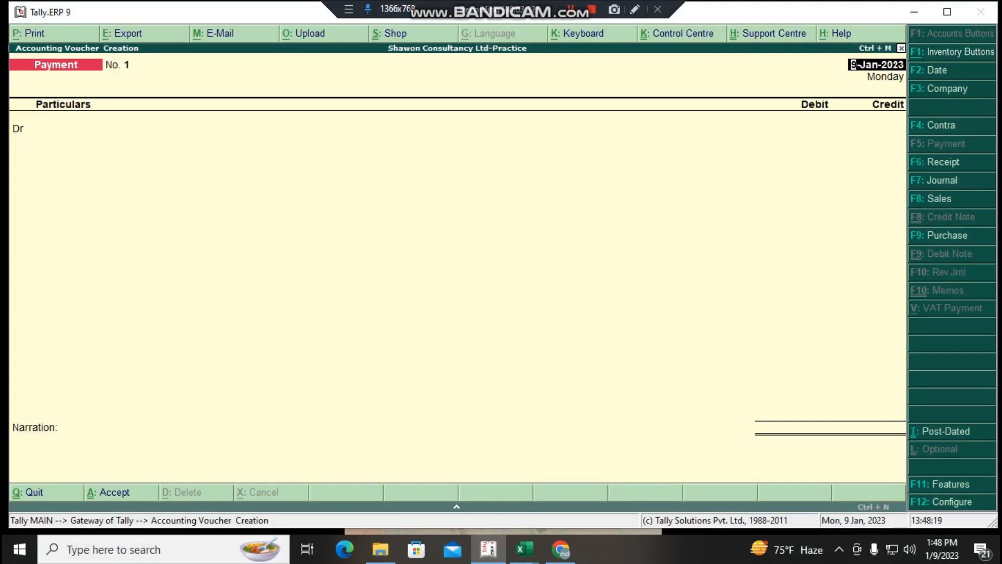
key("Return")
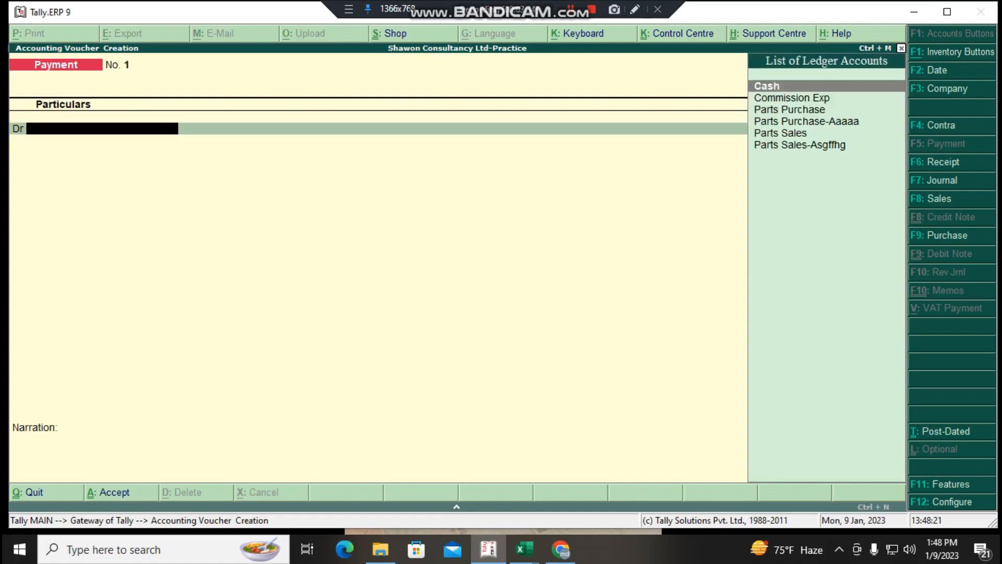
key("Print")
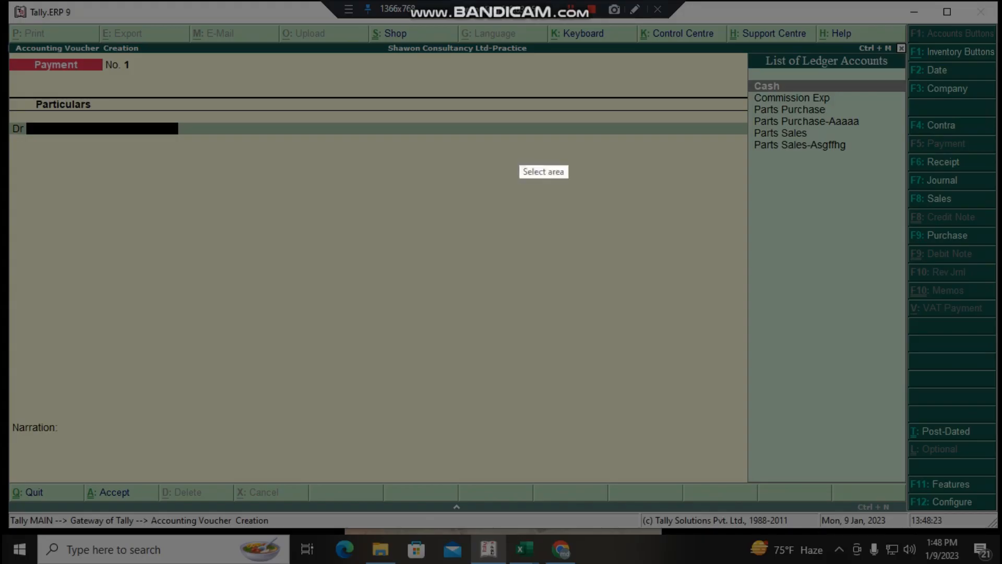
left_click_drag(3, 108, 99, 216)
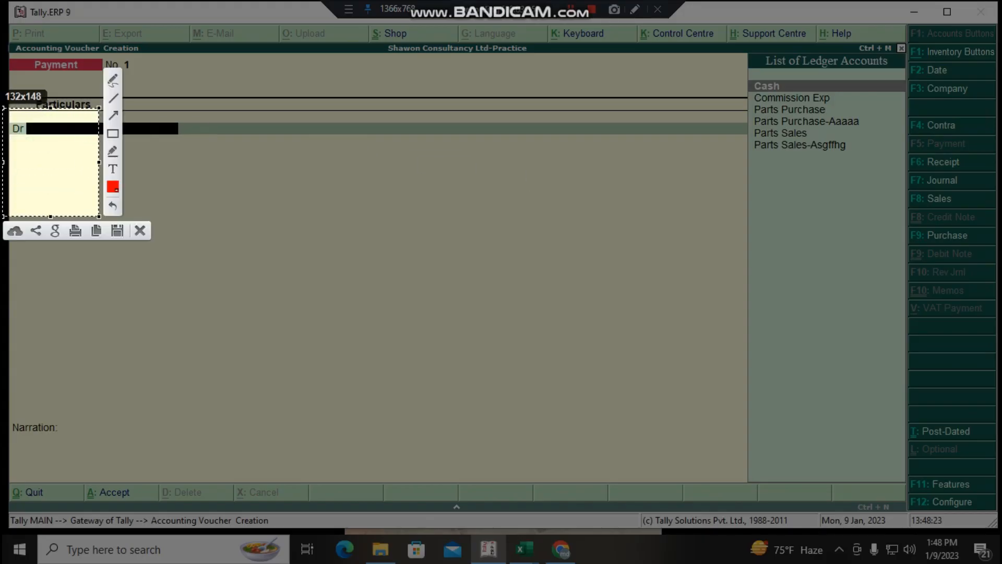
left_click(140, 231)
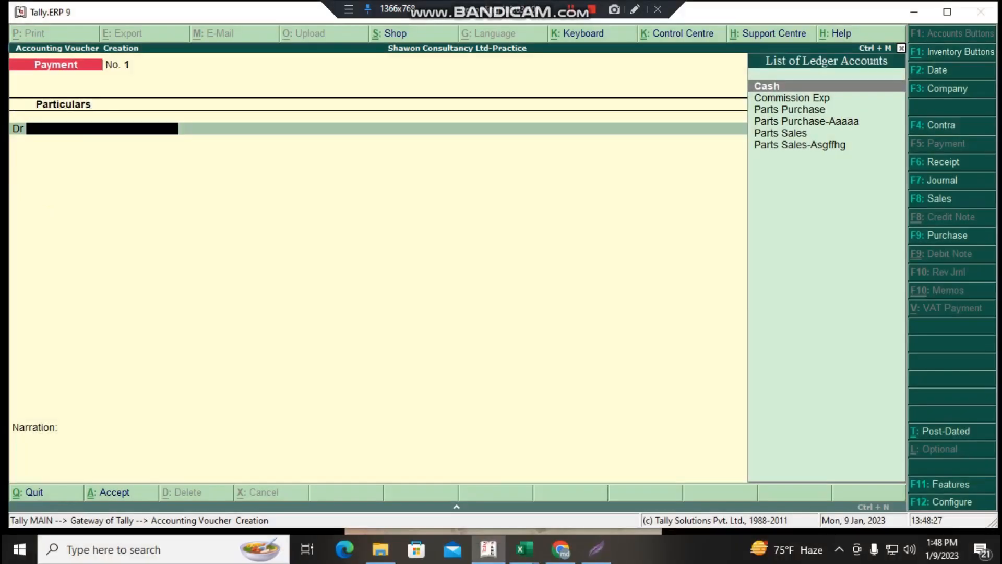
- Choose Parts Purchase-Aaaaa as the debit ledger of the payment voucher
type("Part")
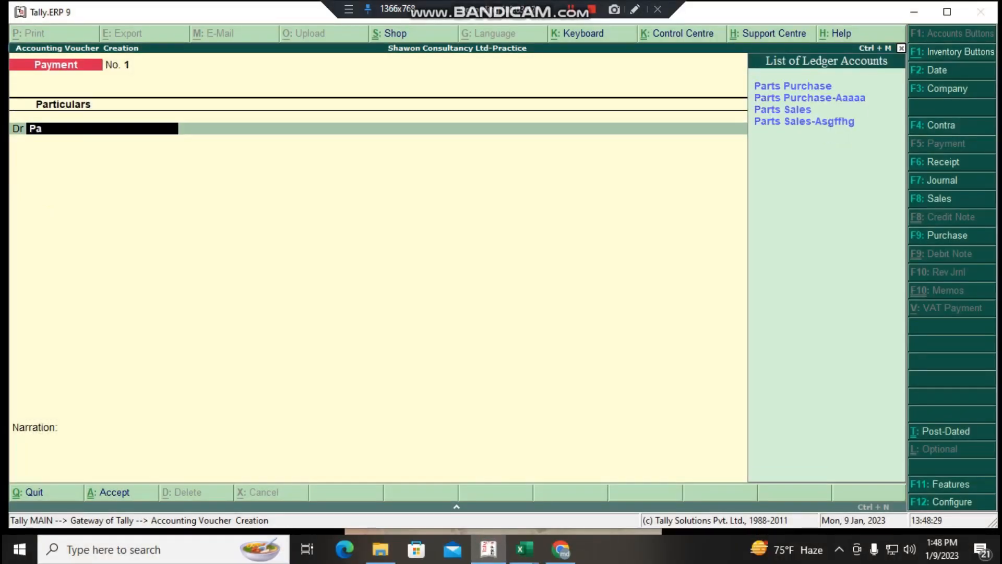
key("Up")
key("Up")
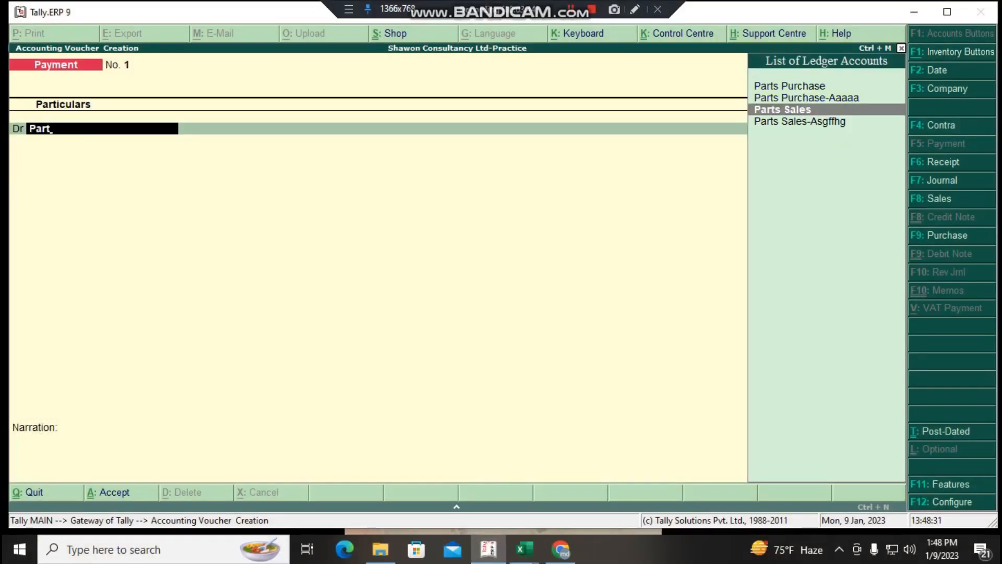
key("Up")
key("Return")
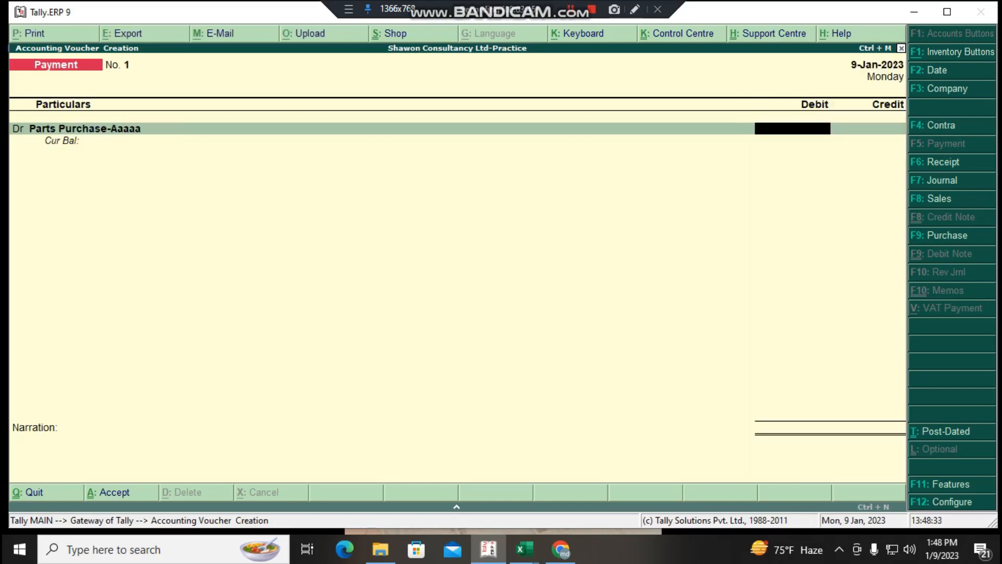
key("Print")
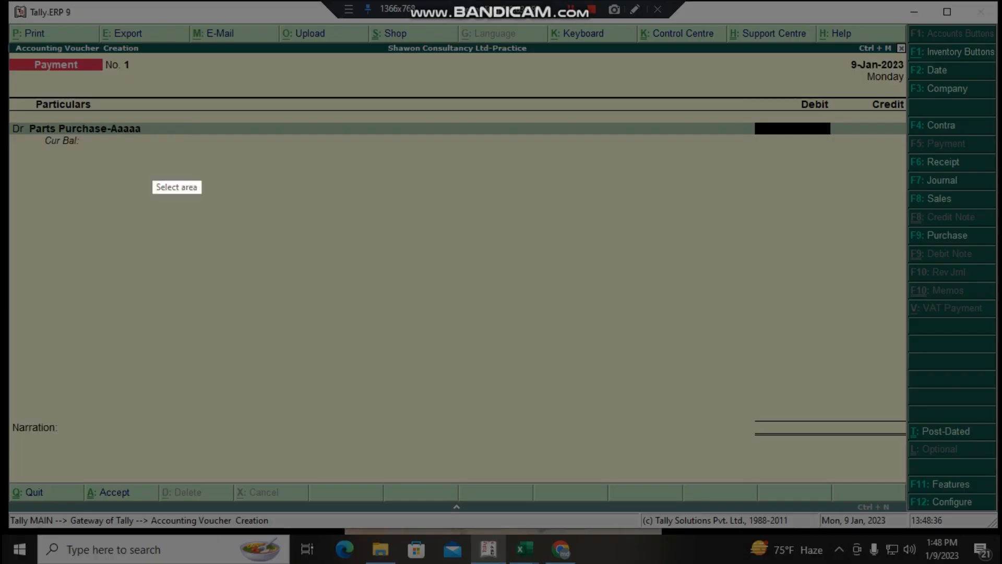
left_click_drag(23, 101, 225, 239)
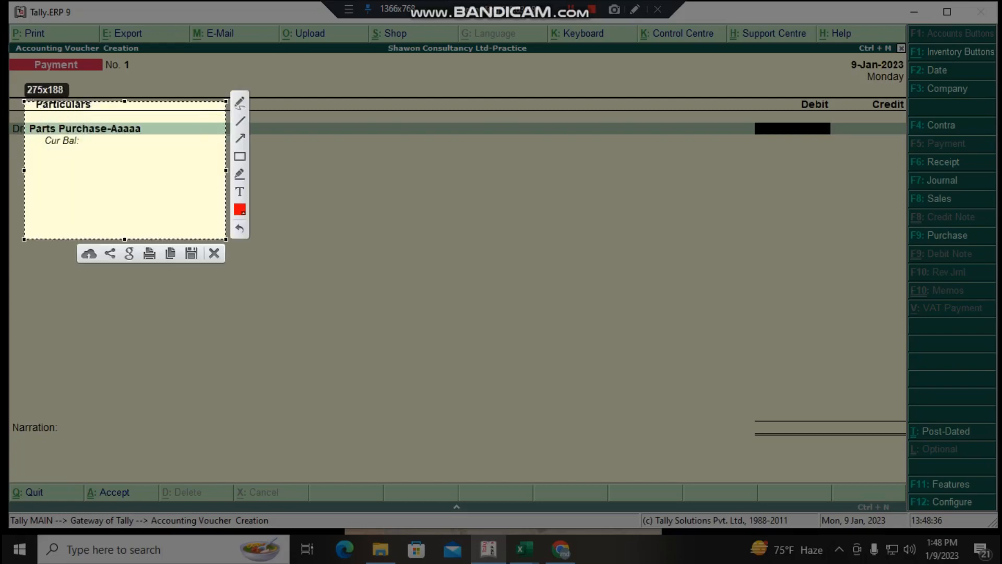
left_click(214, 253)
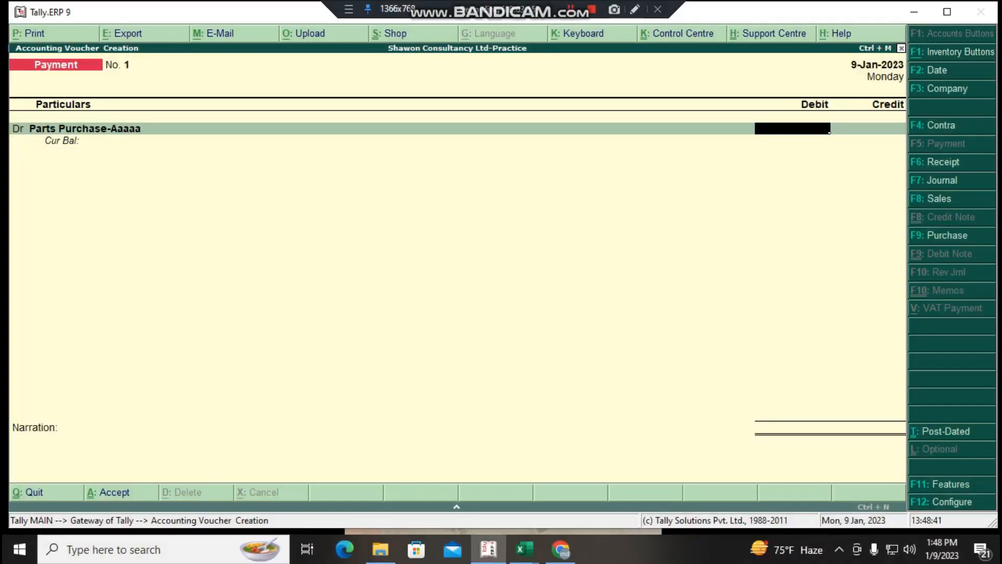
- Set the Parts Purchase-Aaaaa debit to 3,000 and credit Cash with 3,000
type("3000")
key("Return")
key("Return")
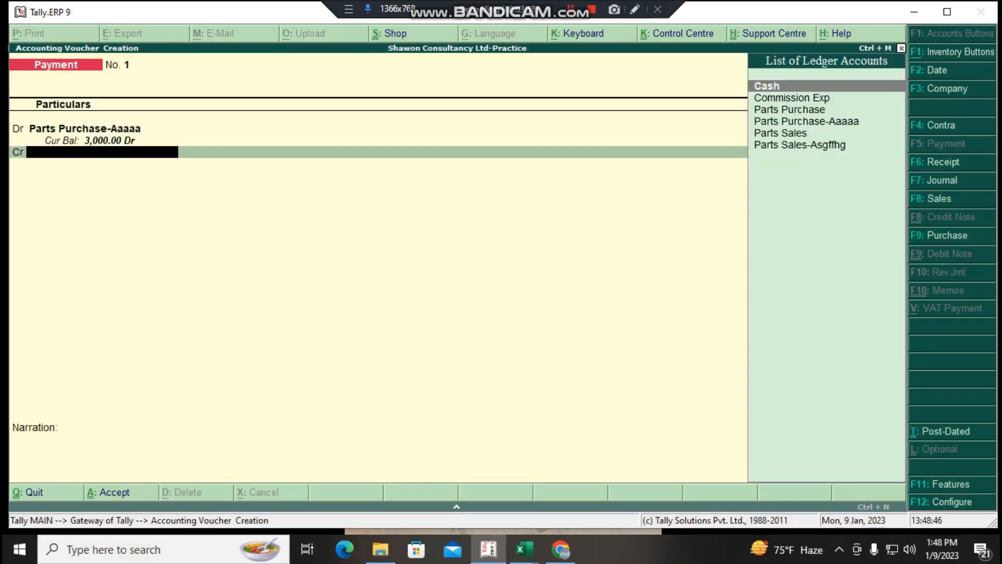
type("Cash")
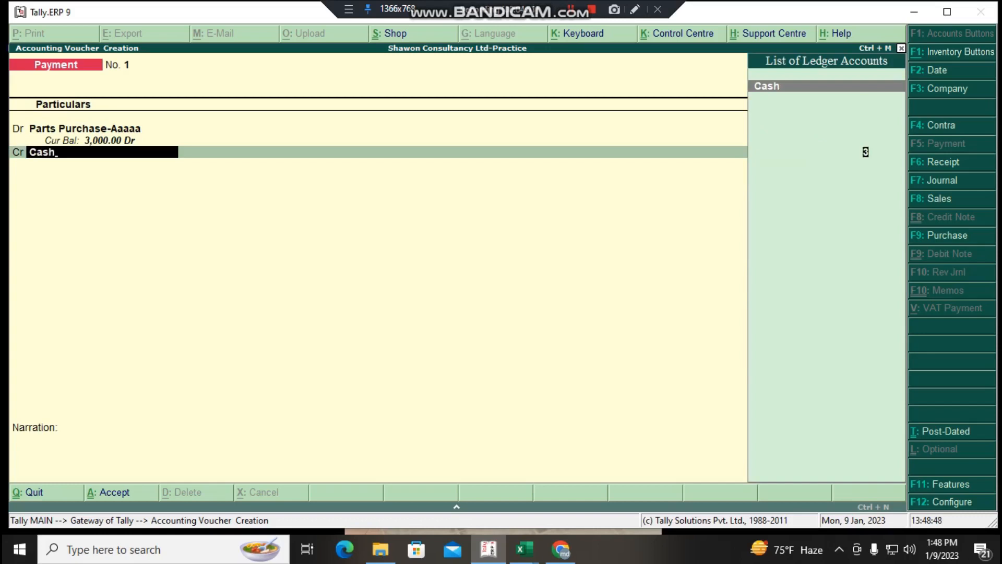
key("Return")
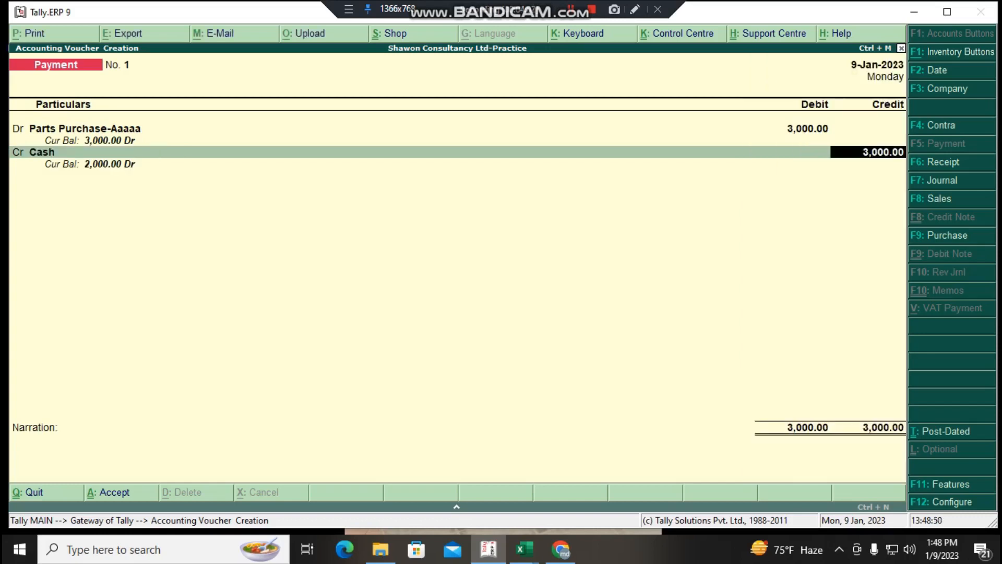
key("Return")
key("Print")
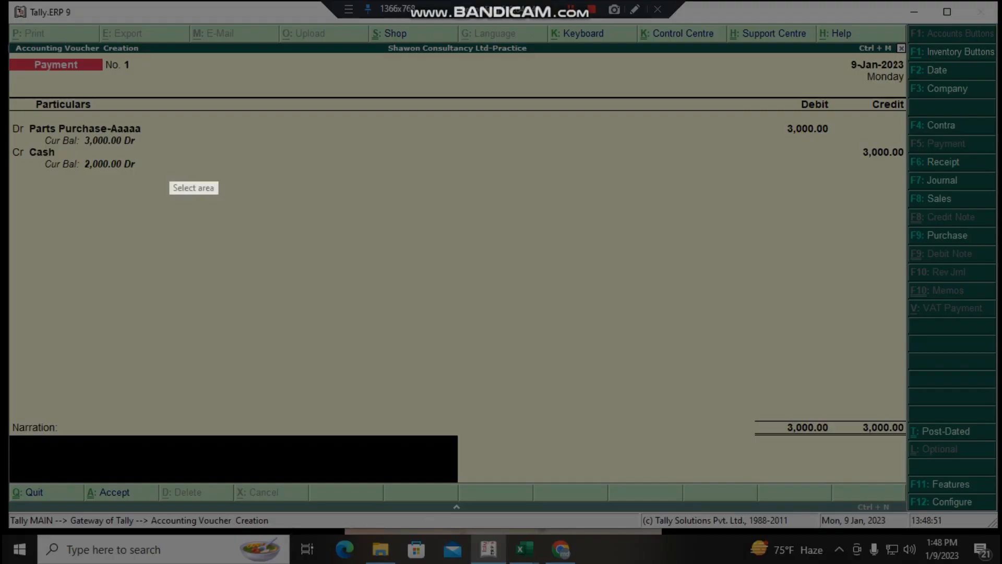
left_click_drag(7, 408, 503, 519)
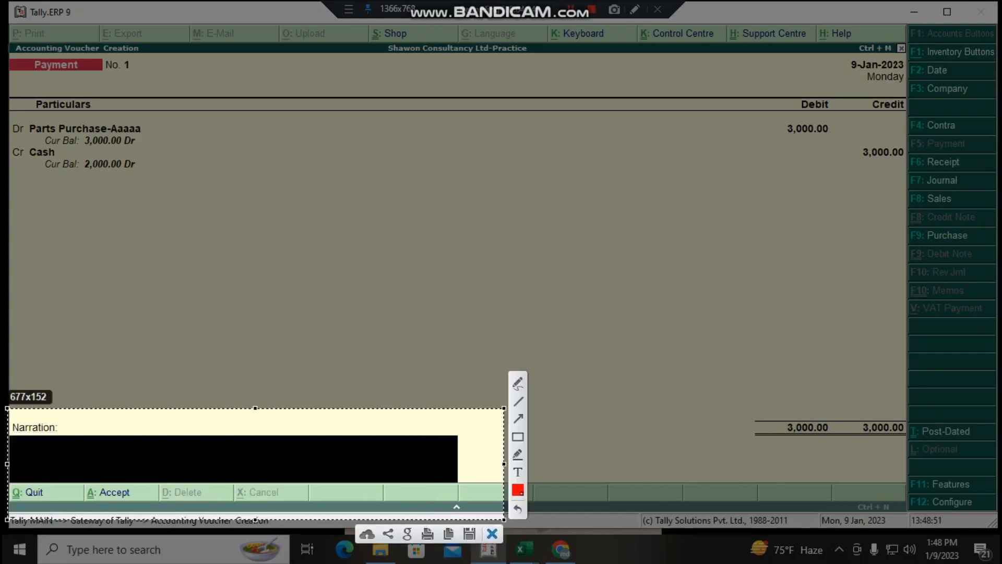
left_click(492, 534)
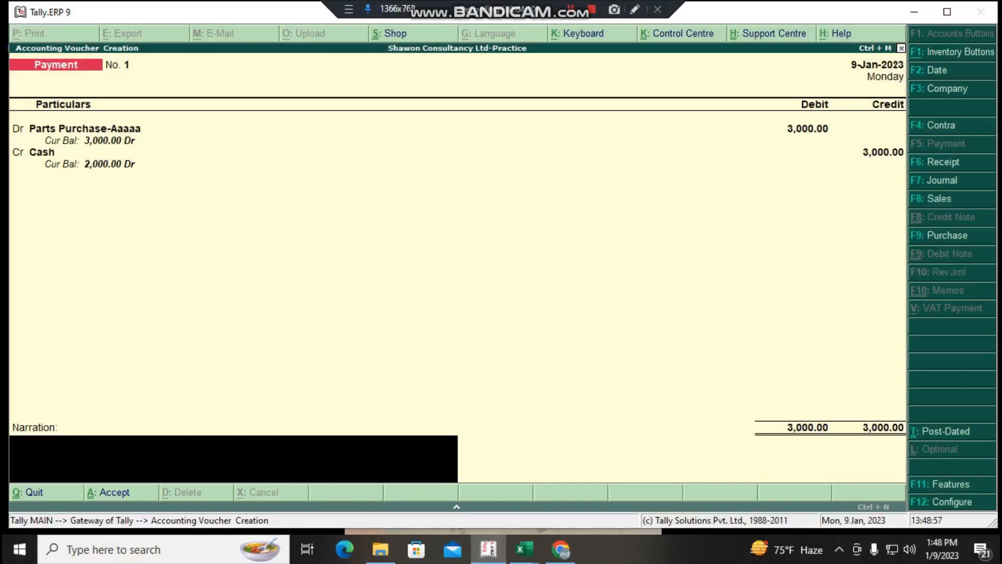
- Leave the narration blank, save the parts purchase payment voucher, and return to the Gateway of Tally
key("Return")
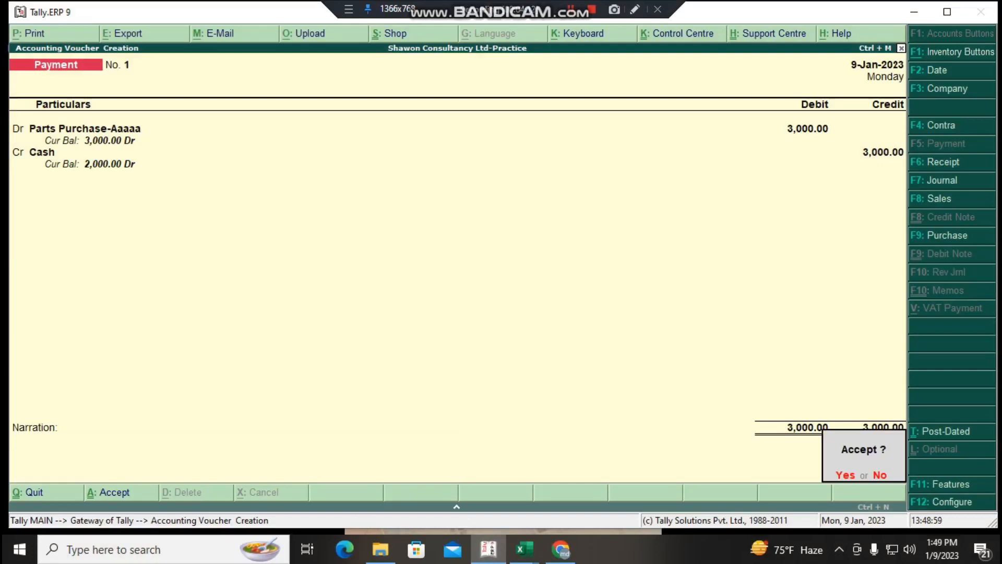
key("Return")
key("Escape")
key("Escape")
key("Return")
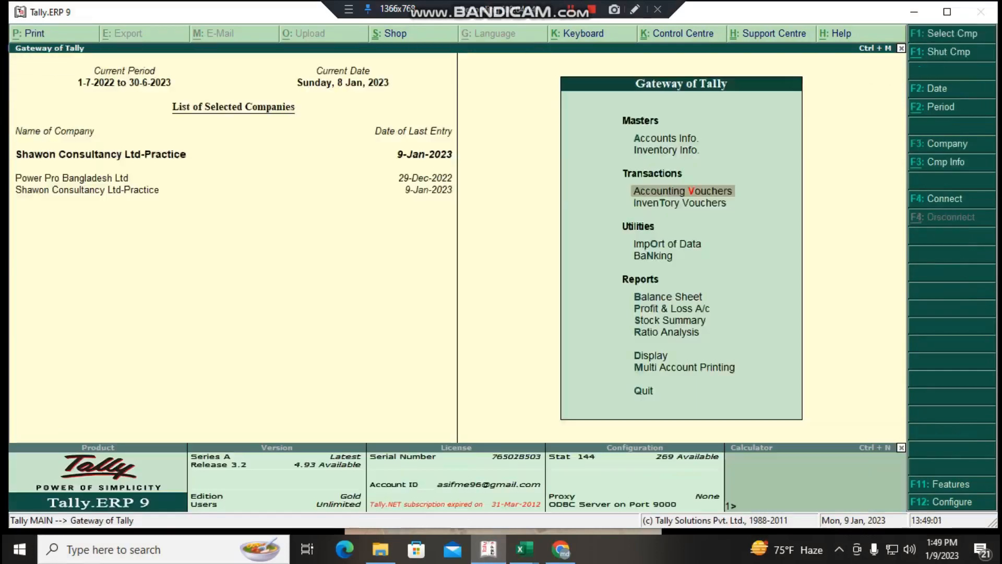
- Examine the direct incomes, cost of sales and indirect expenses in the Profit & Loss A/c report, and return to the Gateway of Tally
key("Escape")
key("Escape")
key("Escape")
key("Escape")
key("Up")
key("Up")
key("Up")
key("Up")
key("Up")
key("Up")
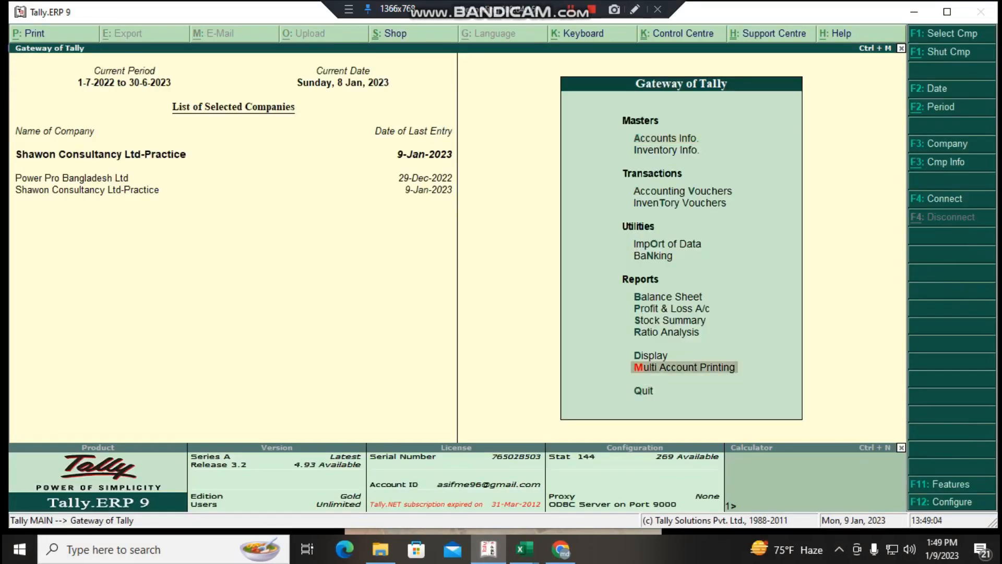
key("Return")
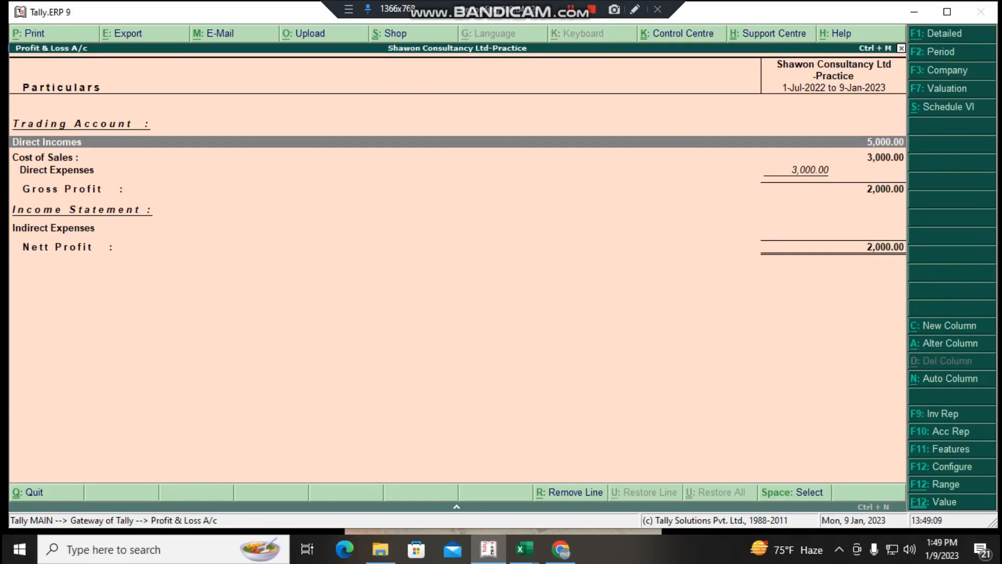
key("Down")
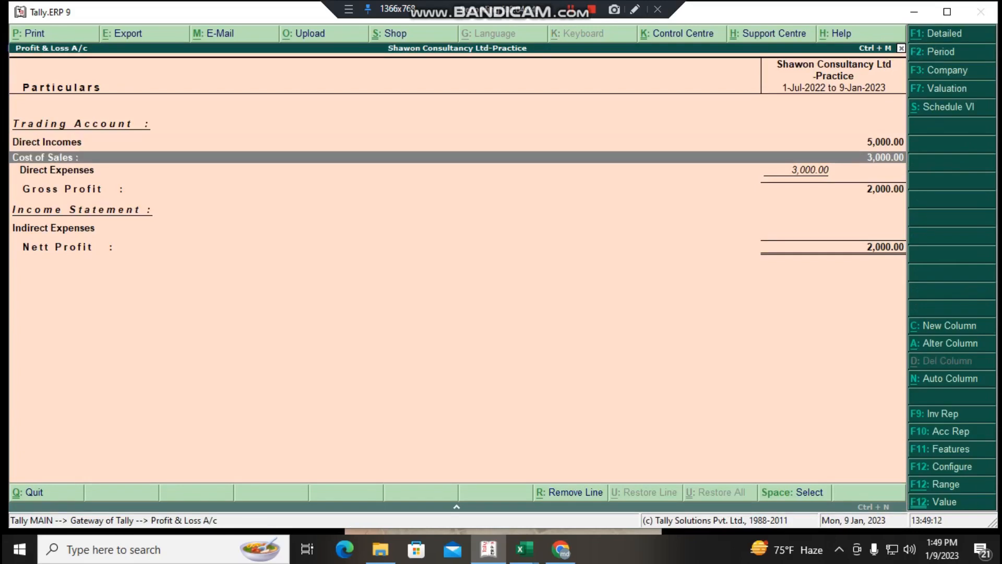
key("Down")
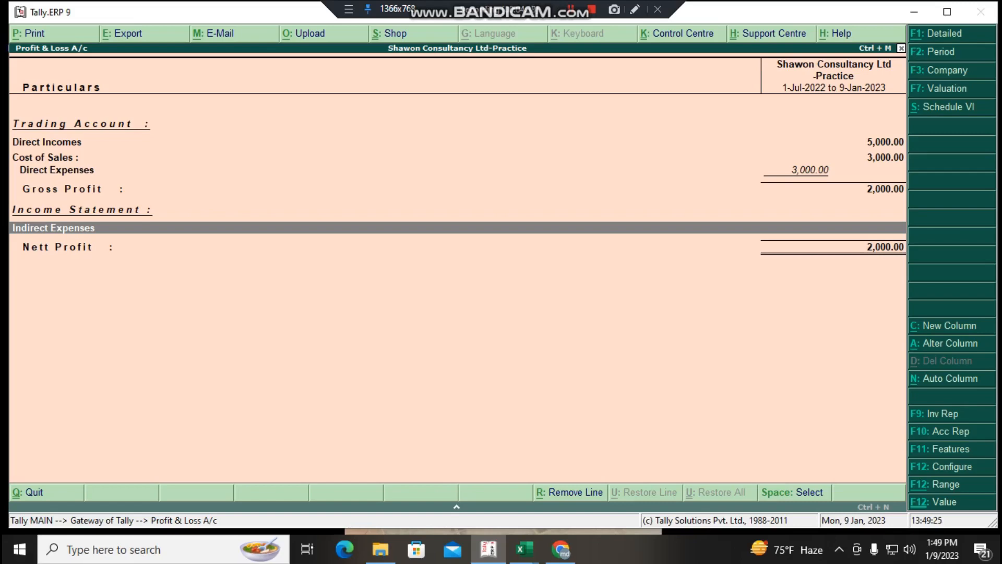
key("Escape")
key("Escape")
key("Escape")
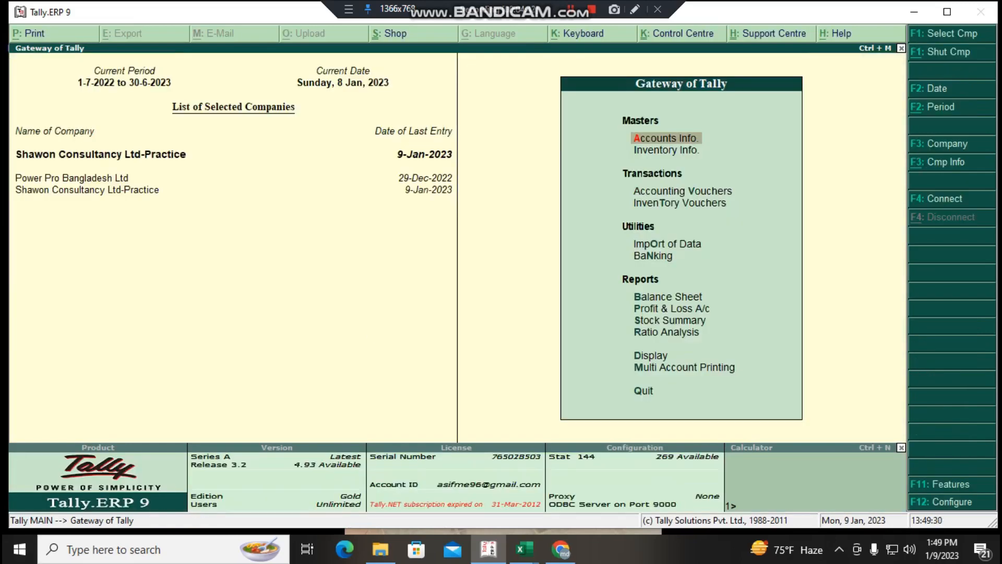
- Start another payment voucher from the accounting vouchers and set its date to 09.01.2023
key("Down")
key("Down")
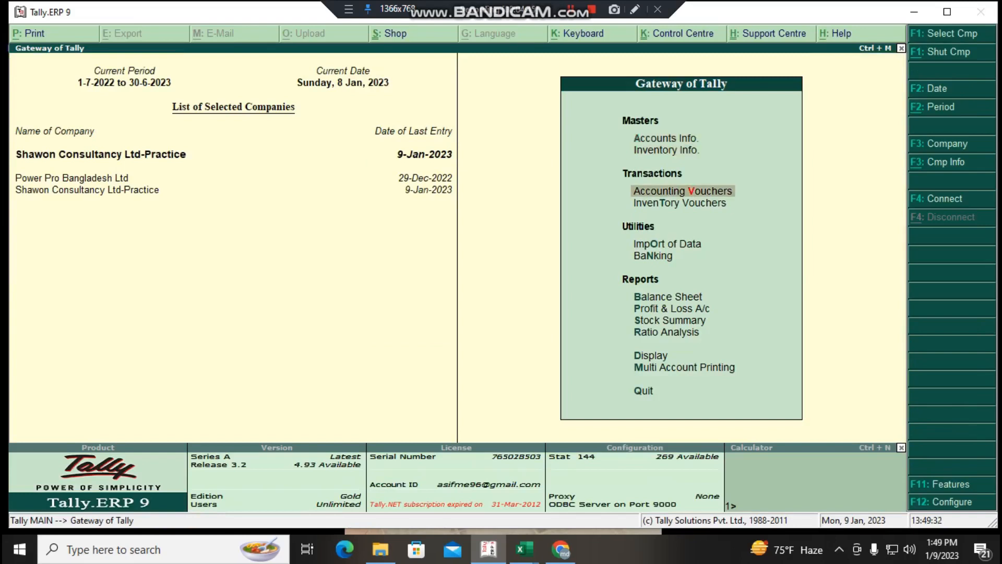
key("Return")
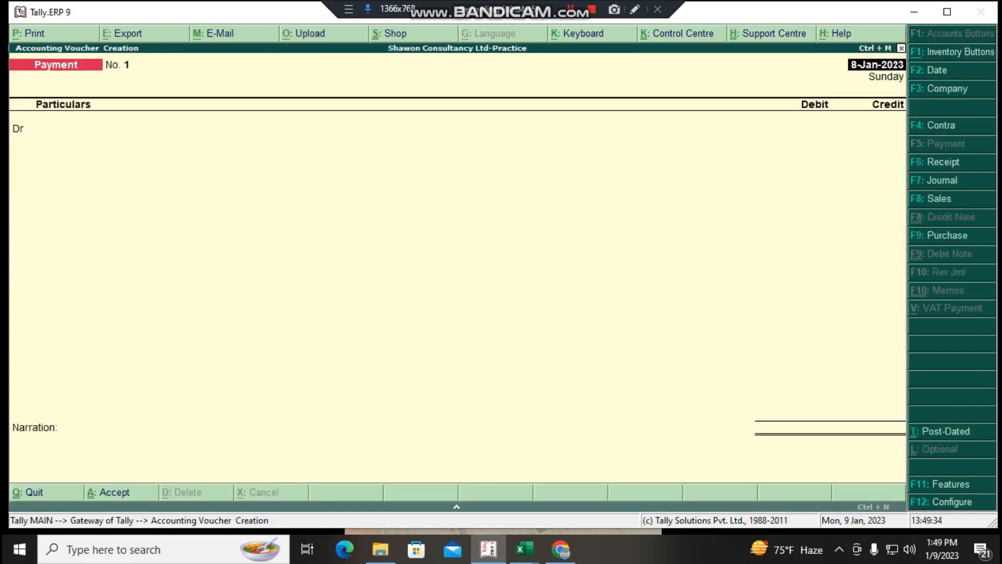
key("F2")
type("10.")
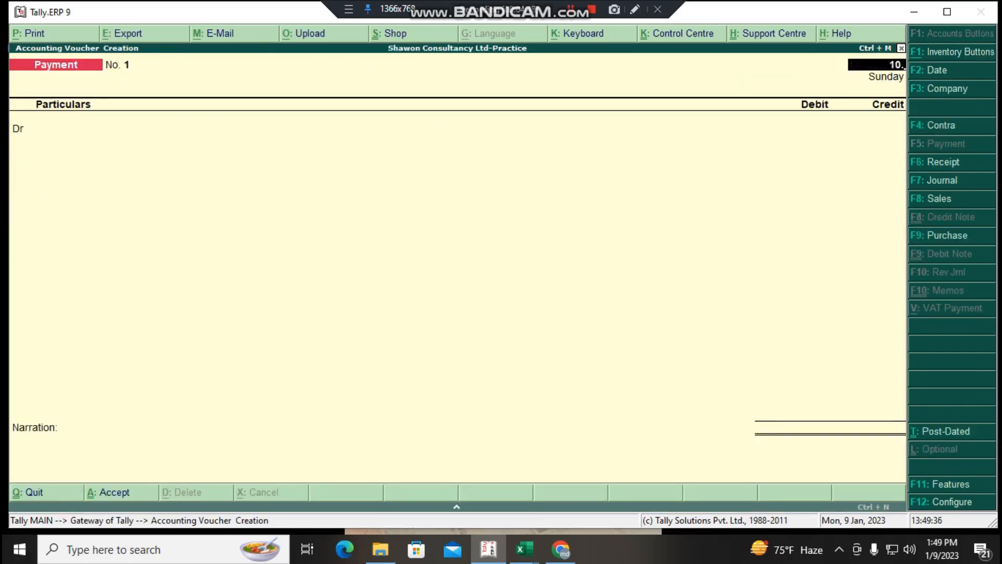
key("BackSpace")
key("BackSpace")
key("BackSpace")
type("09.01.2023")
key("Return")
type("Sal")
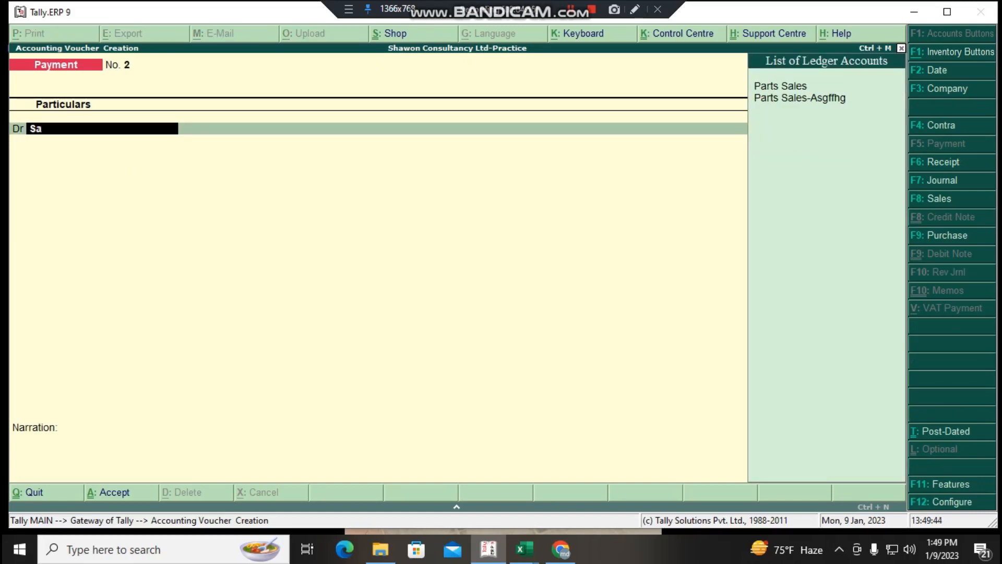
key("BackSpace")
key("BackSpace")
key("BackSpace")
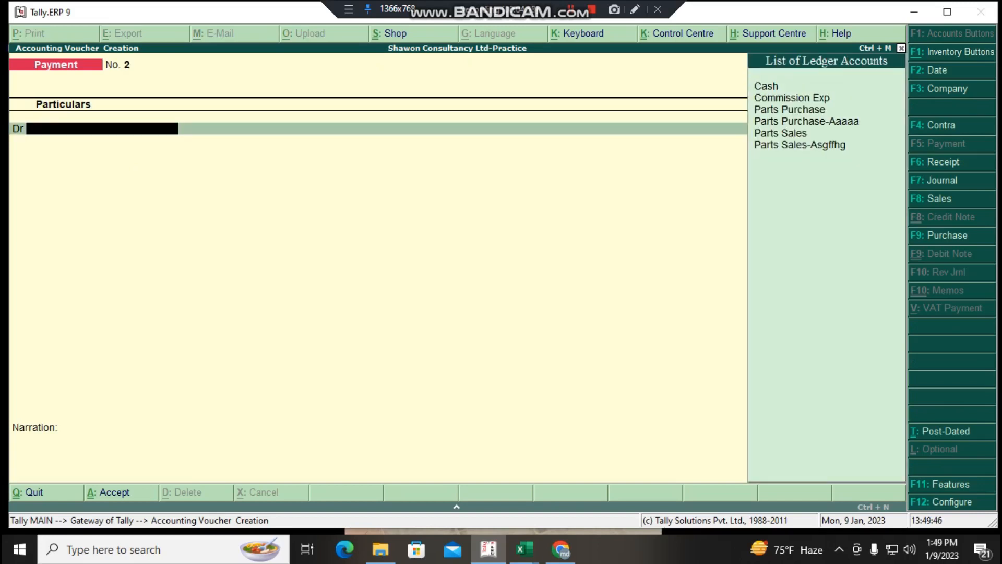
- Debit the Commission Exp ledger with 1,000 in the payment voucher
type("Com")
key("Return")
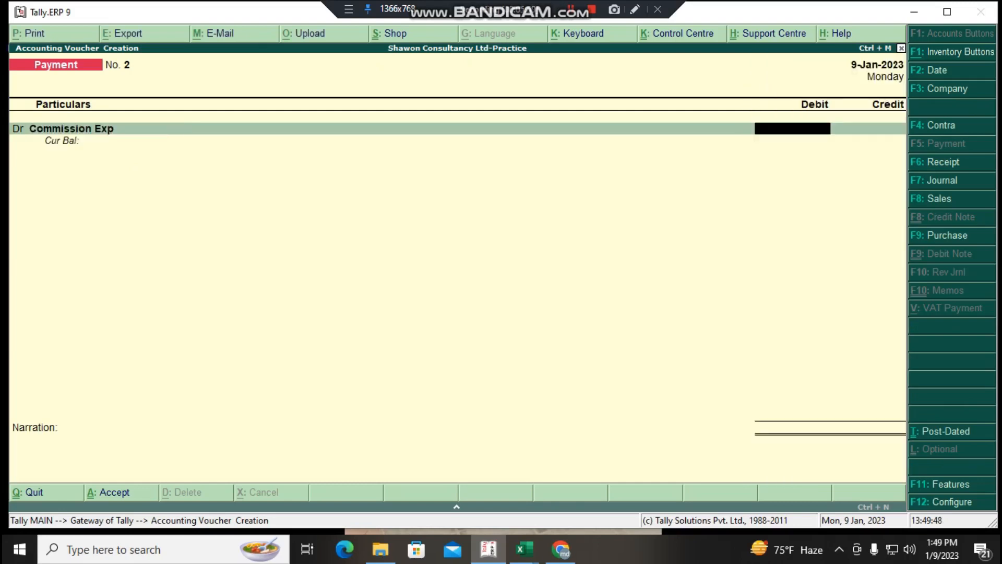
type("2000")
key("BackSpace")
key("BackSpace")
key("BackSpace")
key("BackSpace")
type("1000")
key("Return")
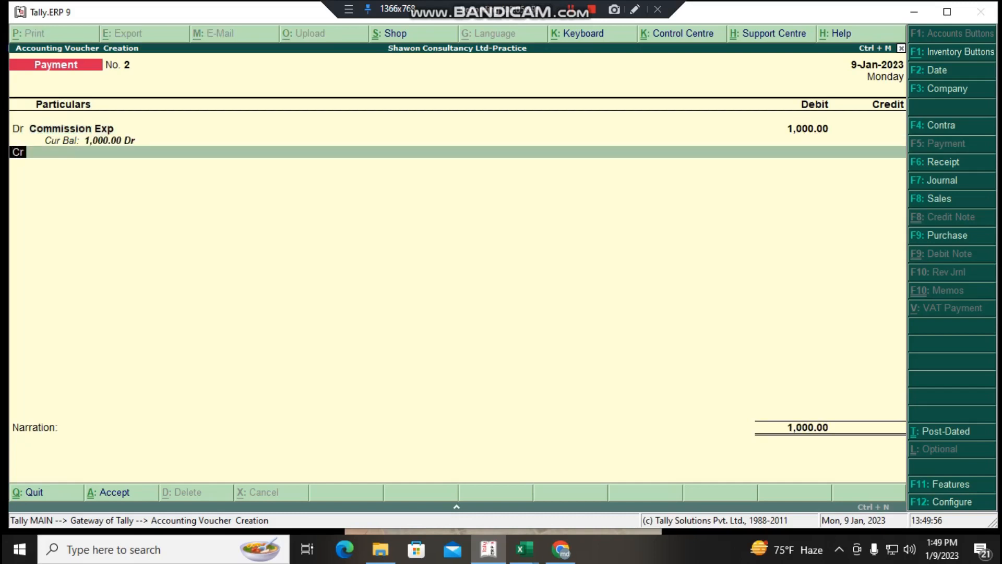
- Credit Cash with 1,000 to balance the commission payment
key("Return")
type("Cas")
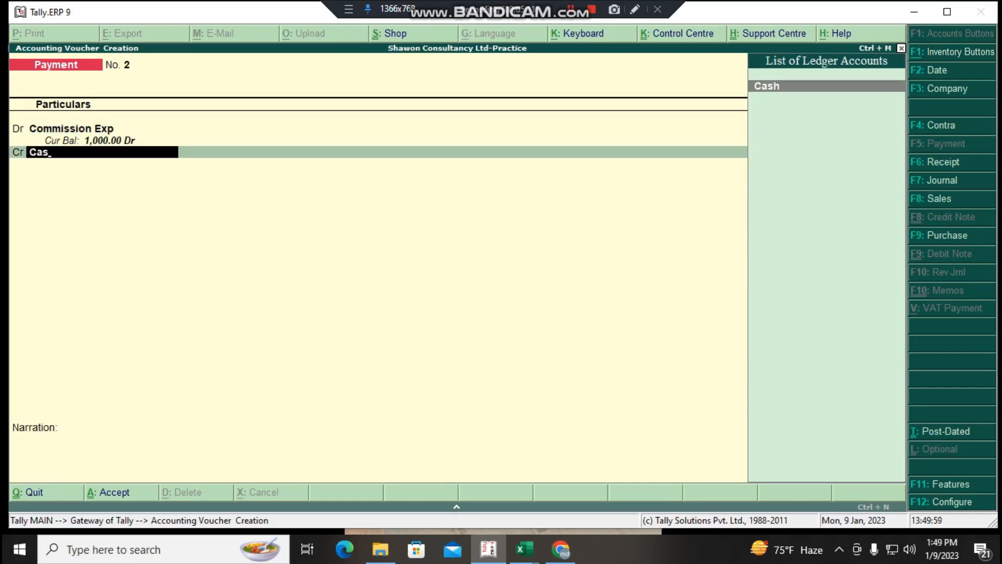
key("Return")
- Save the commission payment voucher without a narration and return to the Gateway of Tally
key("Return")
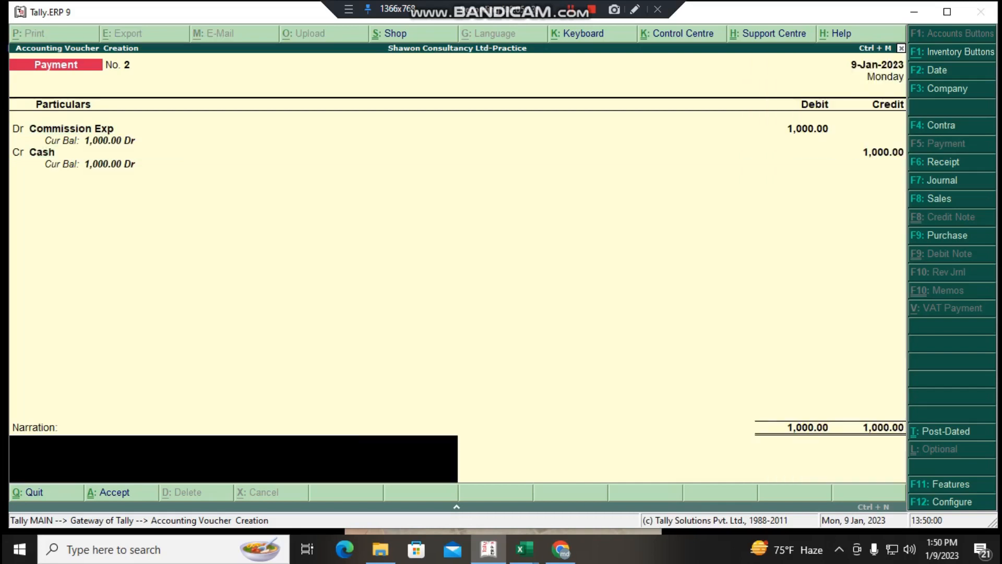
key("Return")
key("Return")
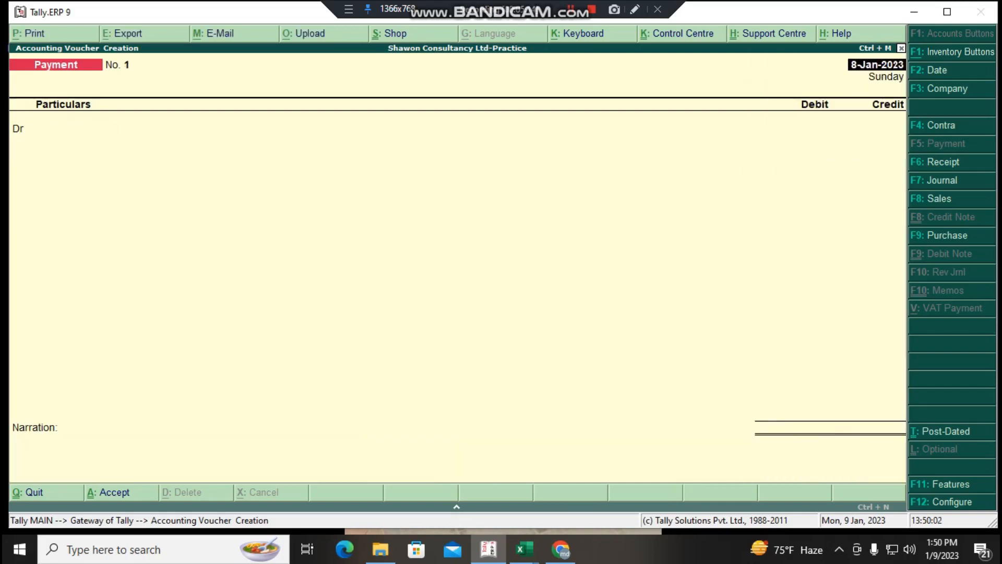
key("Escape")
key("Return")
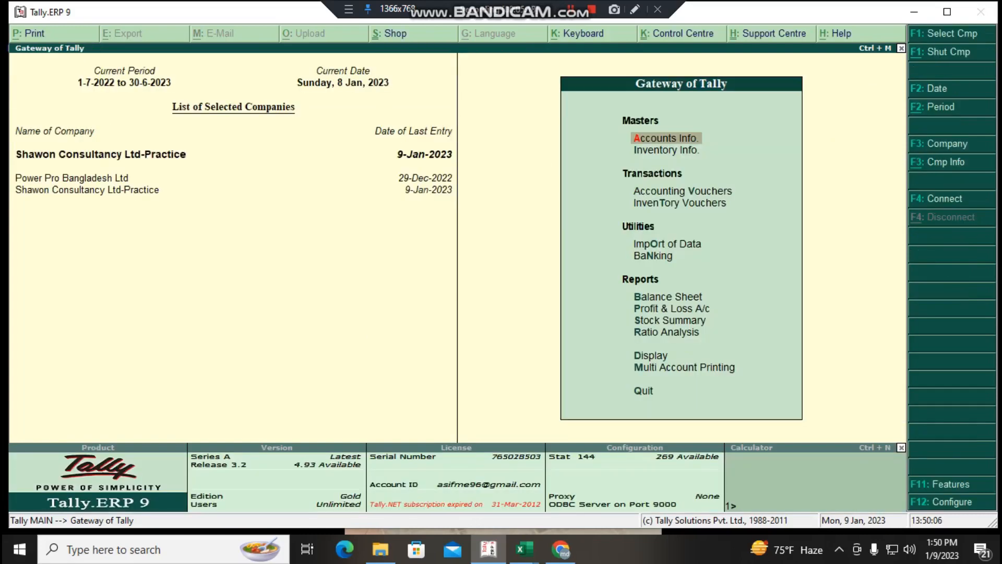
- Examine the Profit & Loss A/c, drilling down from Indirect Expenses through the Selling Exp group to Commission Exp
key("p")
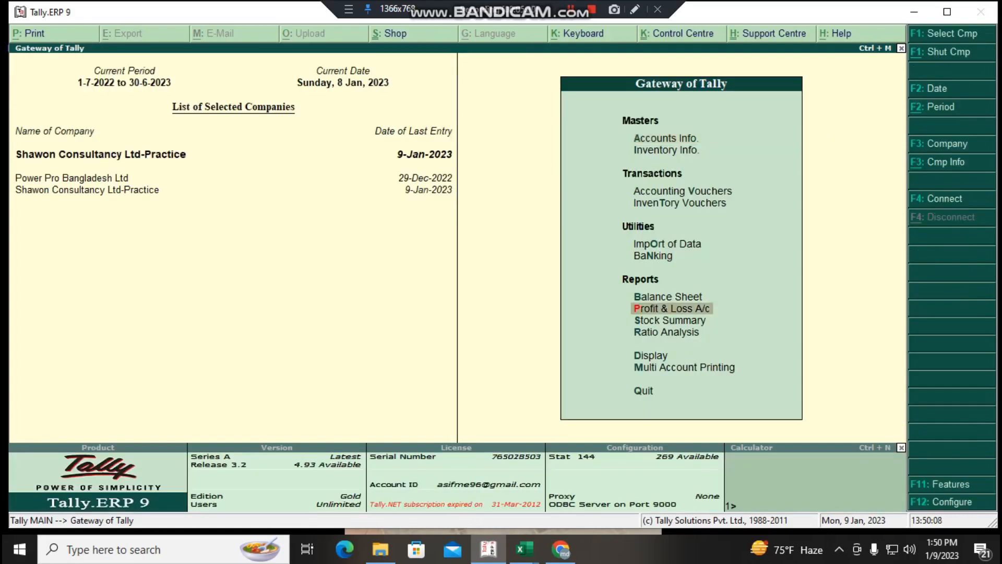
key("Return")
key("Down")
key("Down")
key("Down")
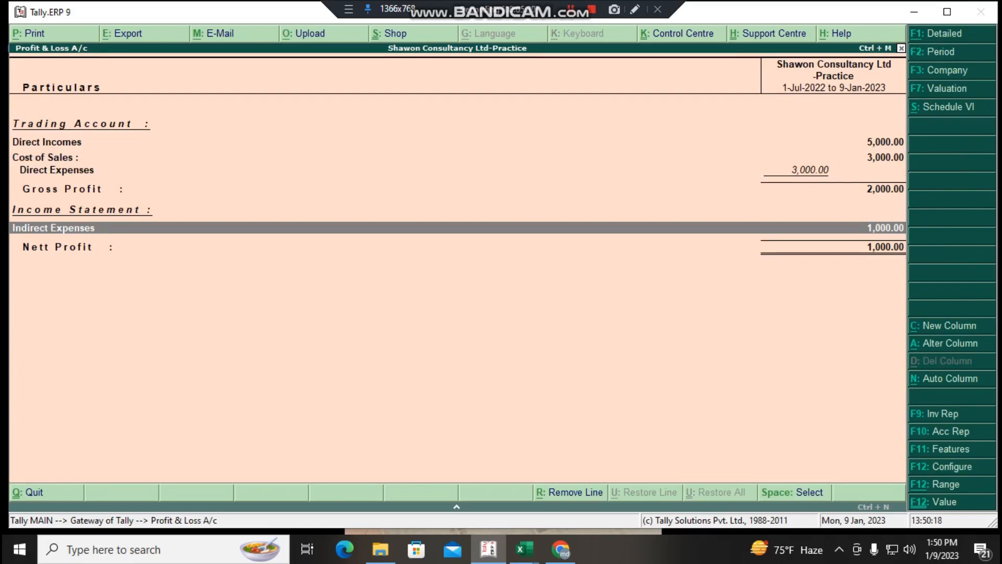
key("Return")
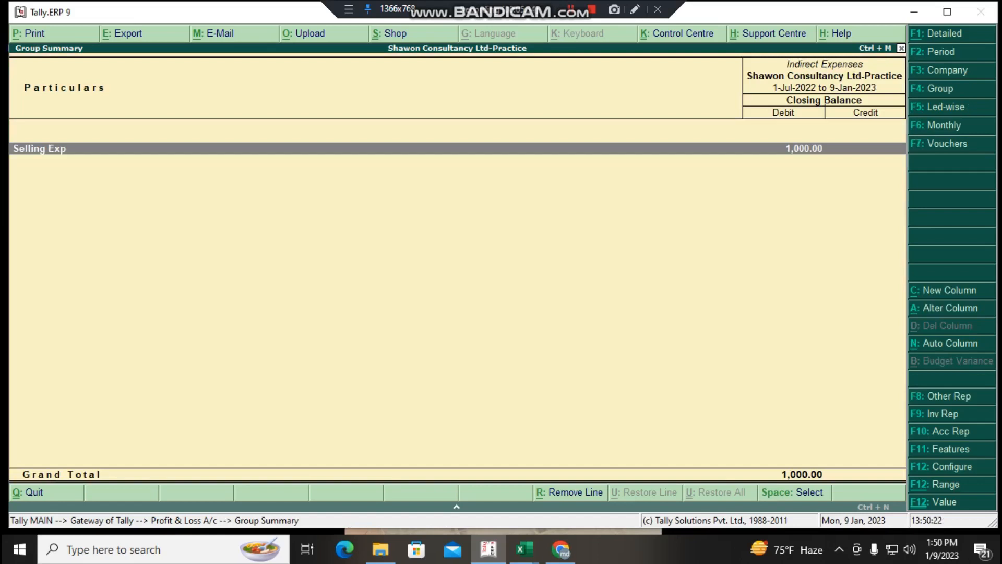
key("Return")
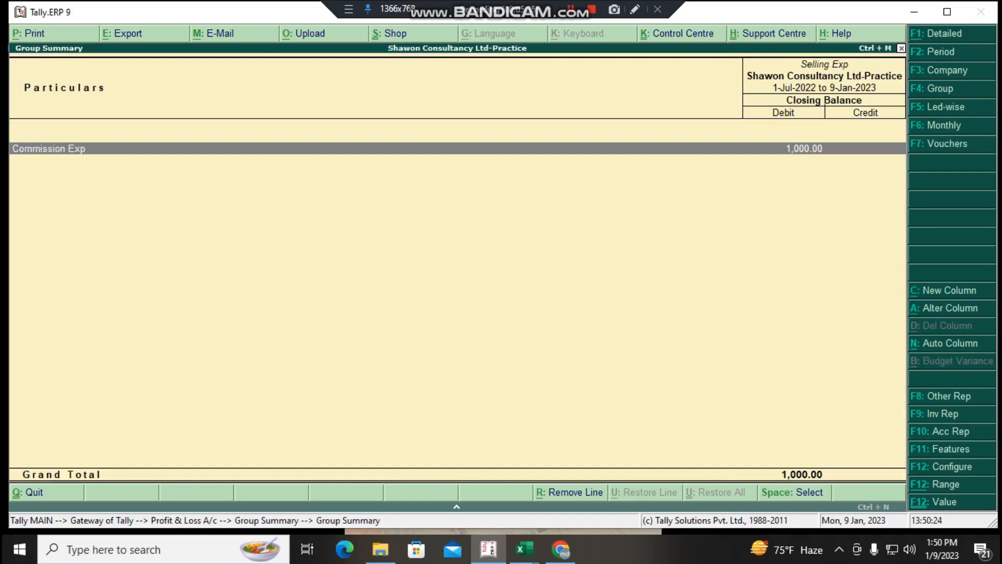
key("Return")
key("Escape")
key("Print")
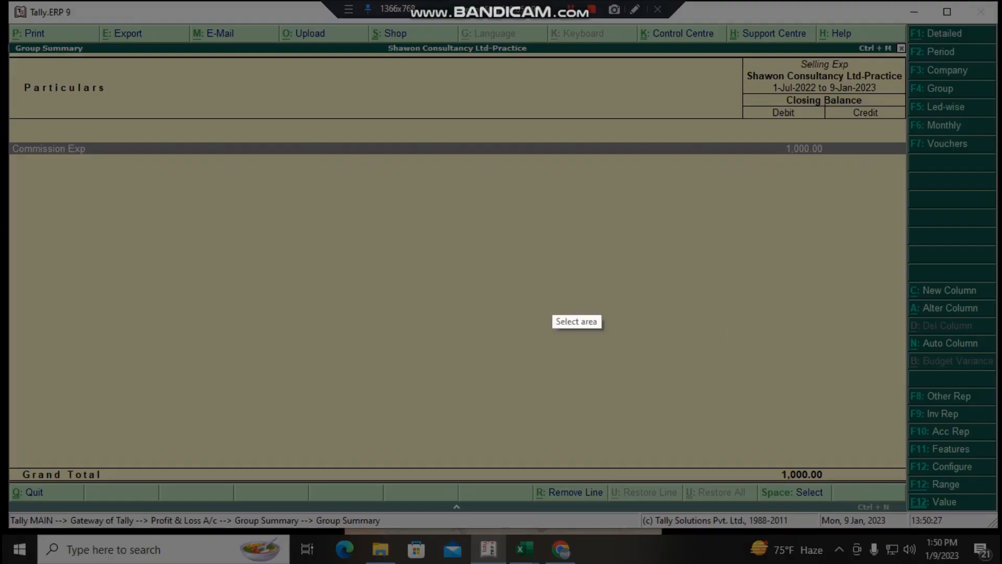
left_click_drag(3, 112, 193, 263)
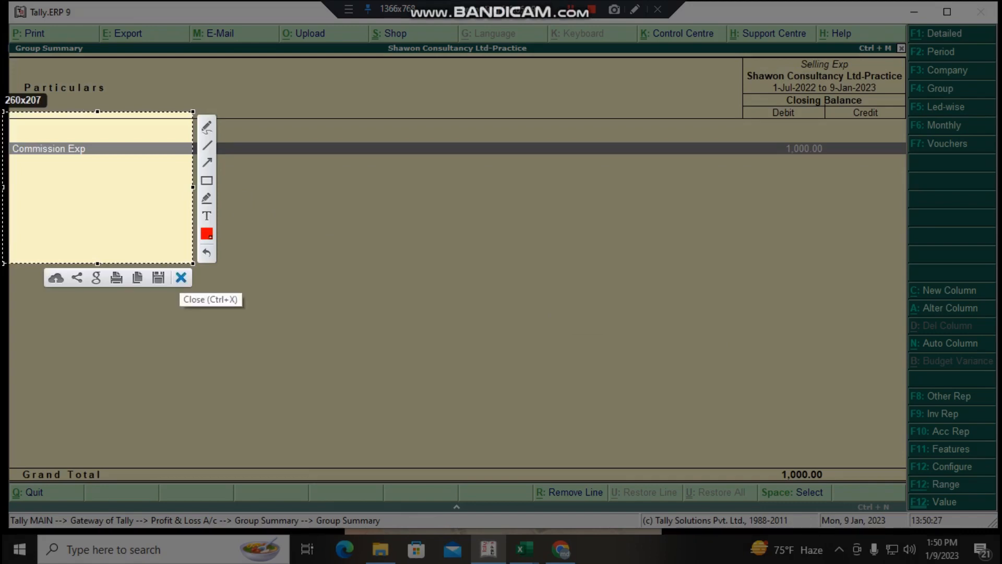
left_click(181, 277)
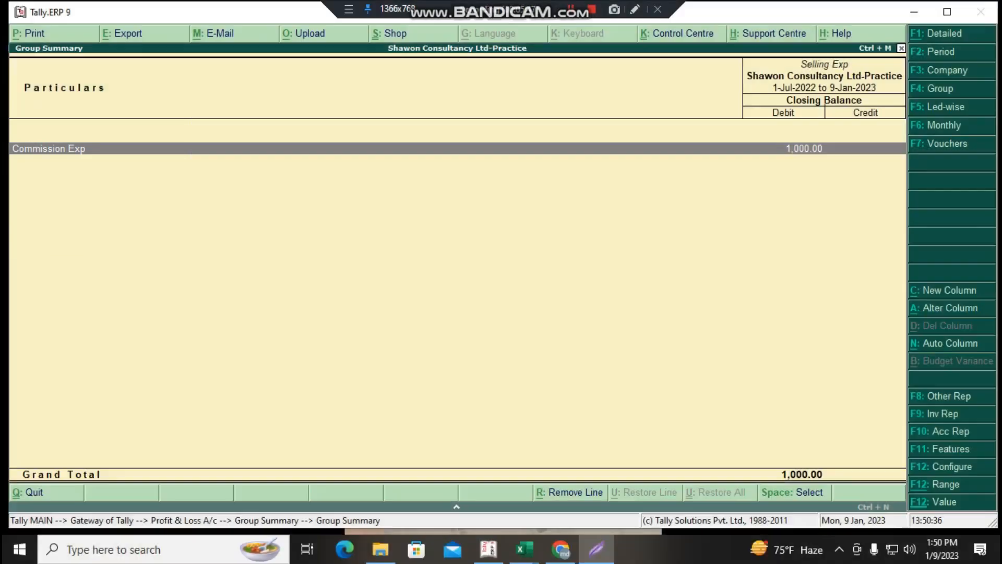
- Close the Selling Exp summary and the Profit & Loss A/c, returning to the Gateway of Tally without quitting
key("Escape")
key("Escape")
key("Escape")
key("Escape")
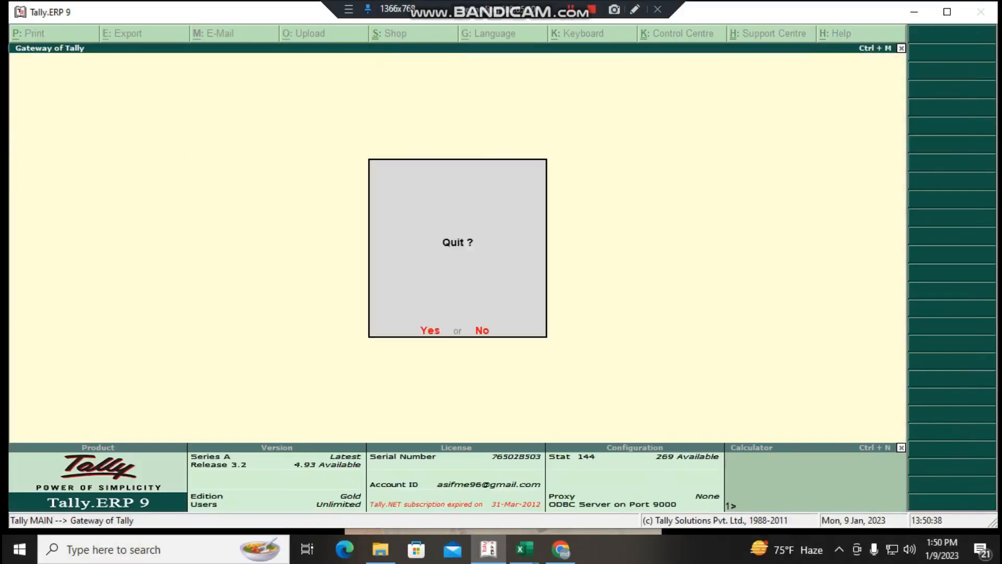
key("Escape")
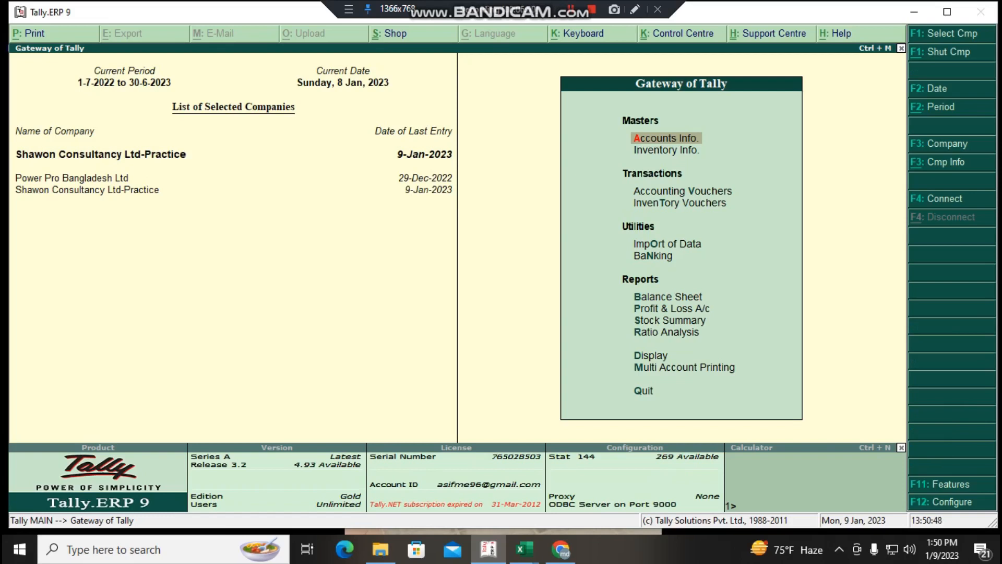
key("Return")
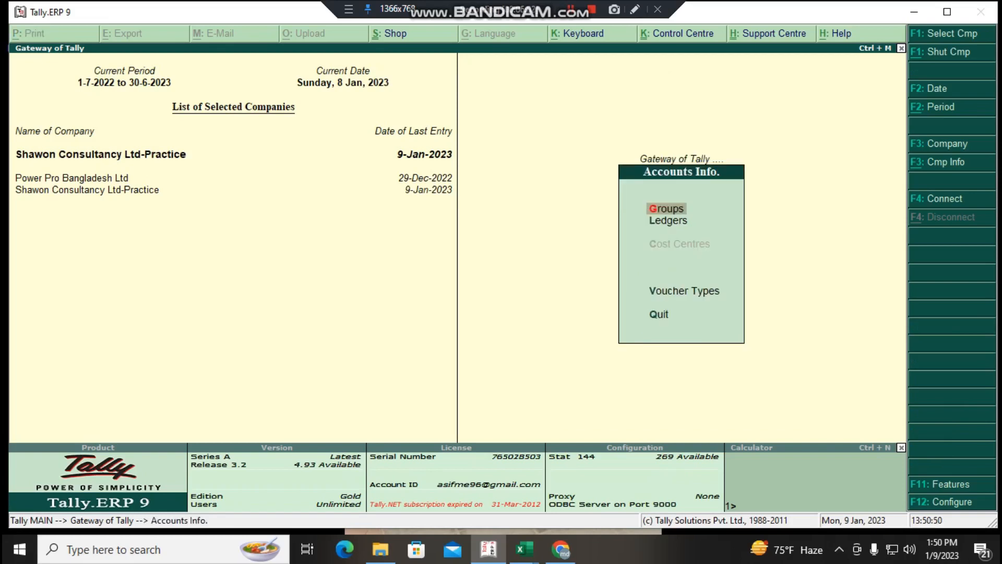
key("Down")
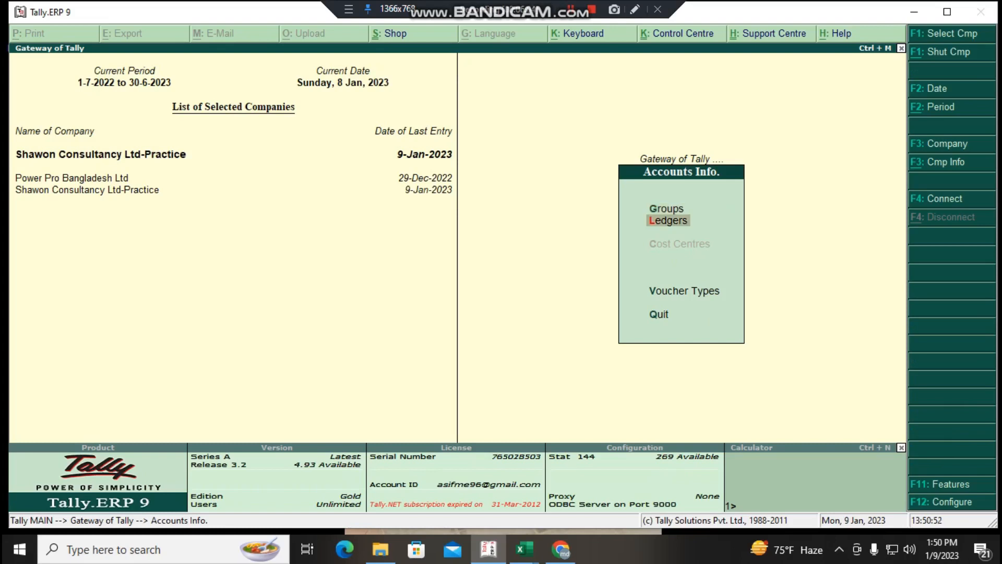
key("Up")
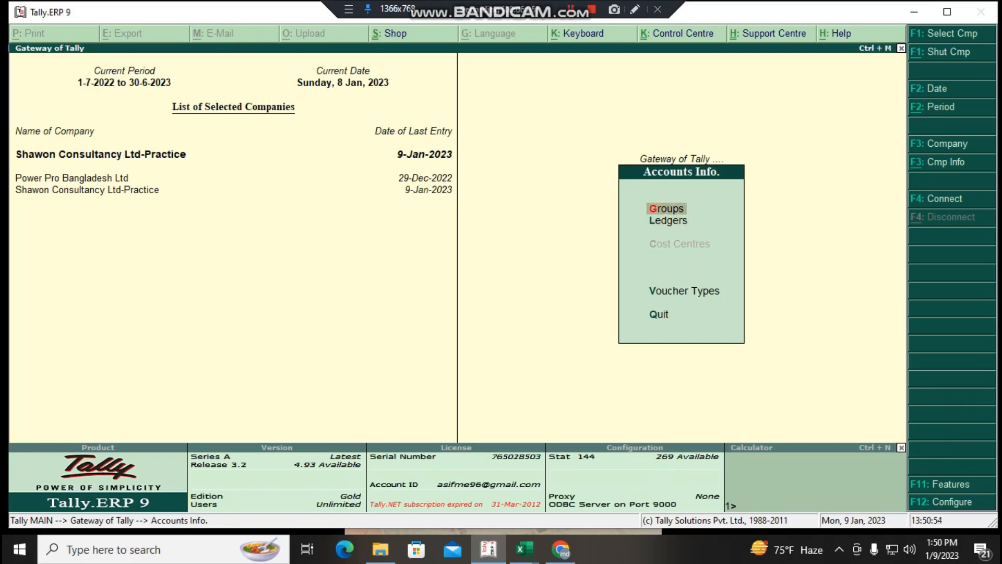
key("Down")
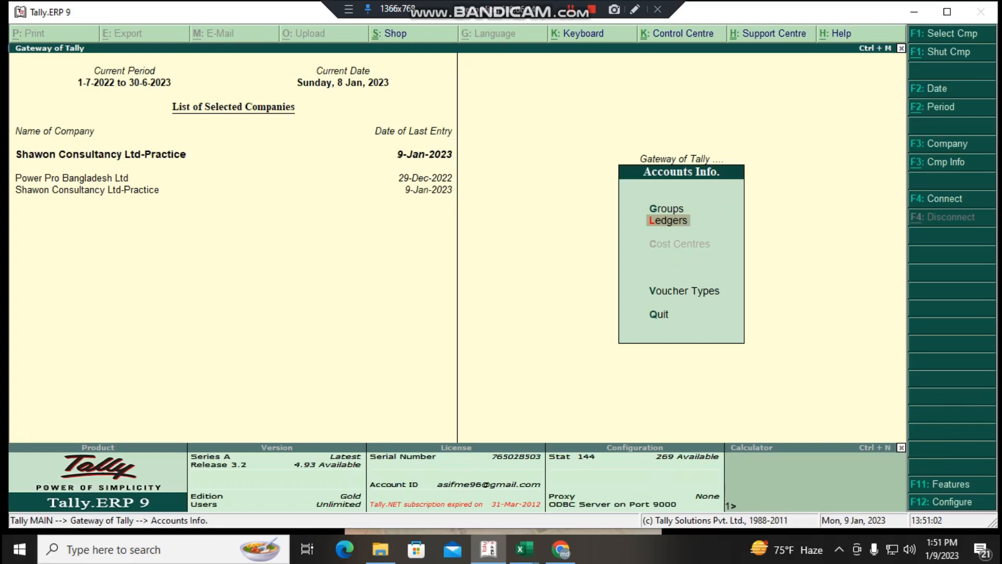
key("Escape")
key("Escape")
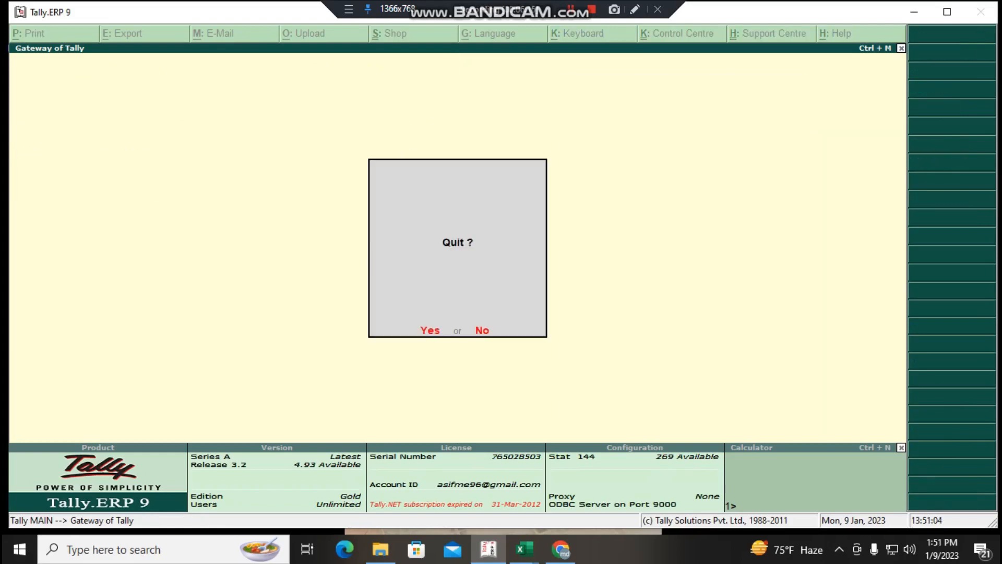
key("Escape")
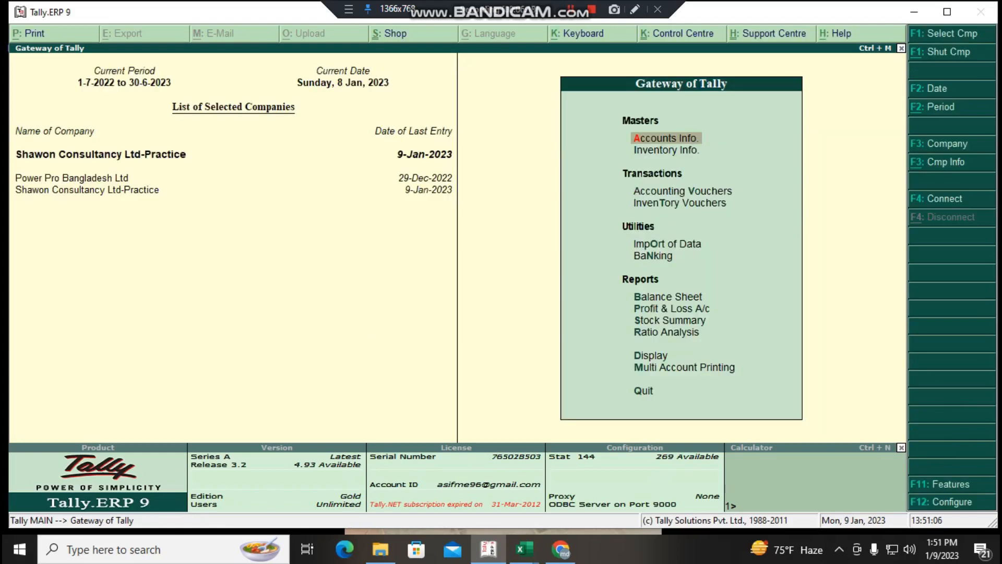